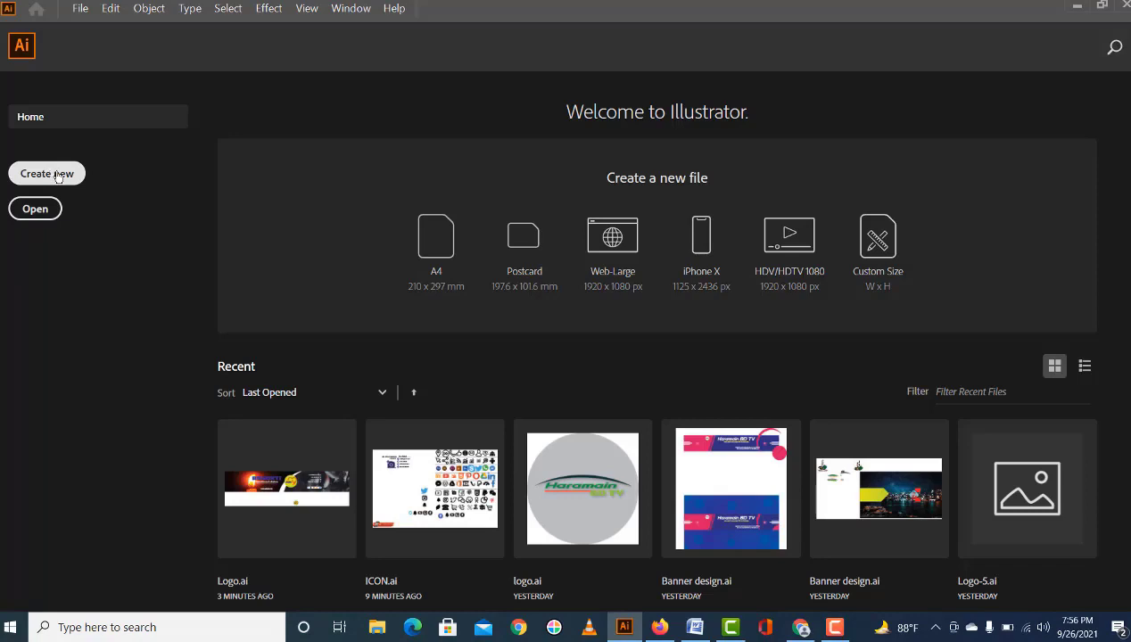
Step: Create a new Illustrator document 2560 px wide and 1440 px tall
left_click(56, 175)
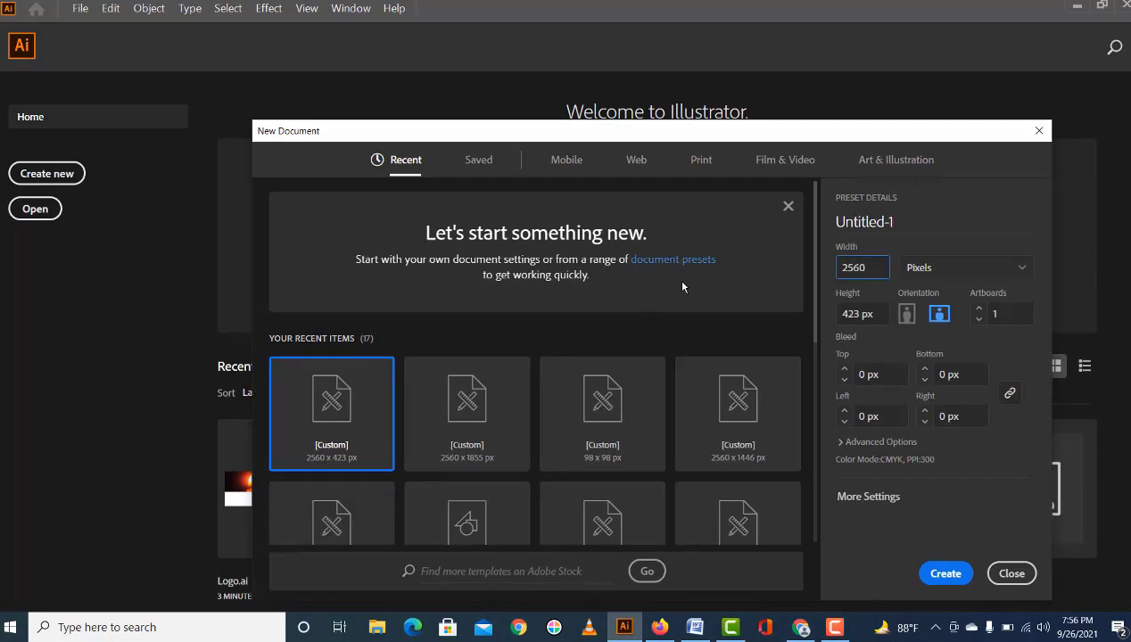
key("Tab")
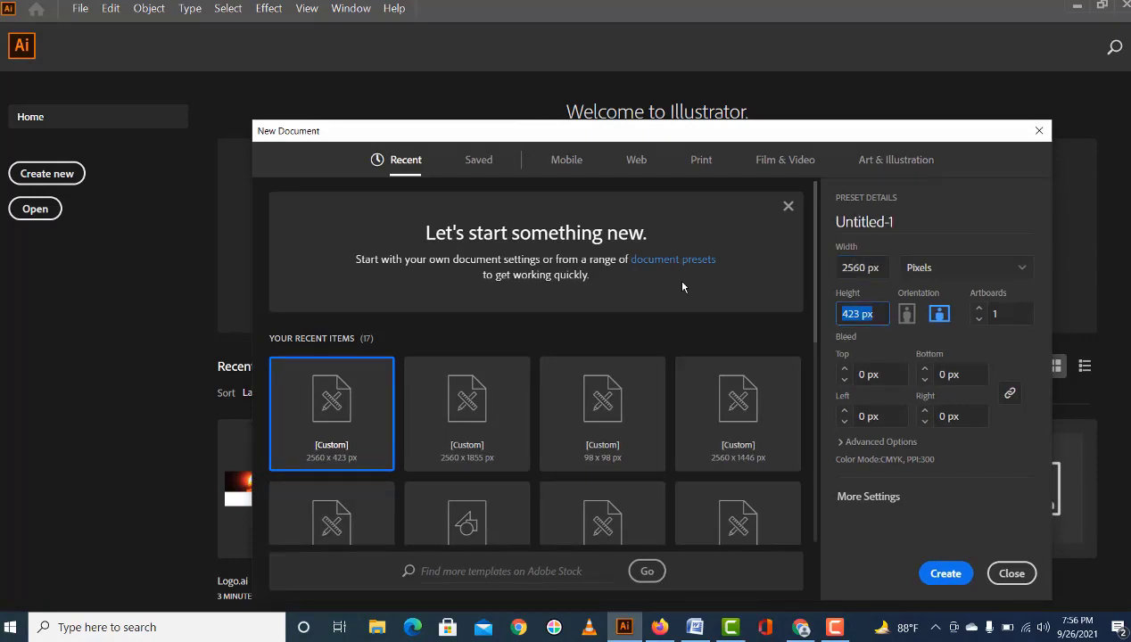
type("14")
type("40")
left_click(945, 573)
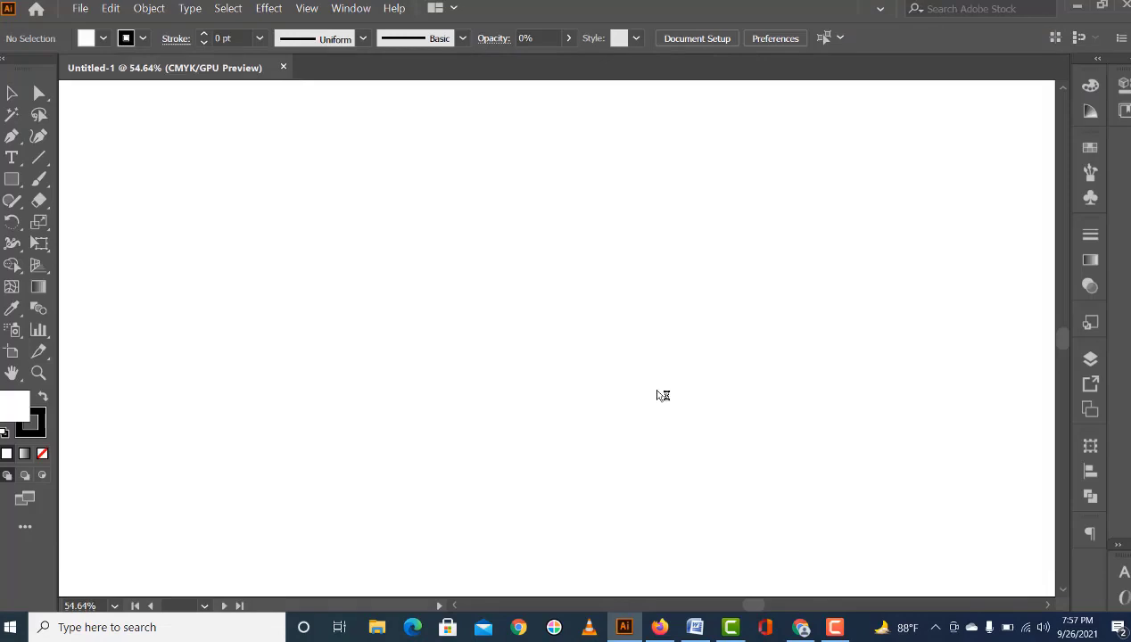
Step: Draw a rectangle sized exactly 2560 × 423 px
left_click(11, 181)
left_click(90, 178)
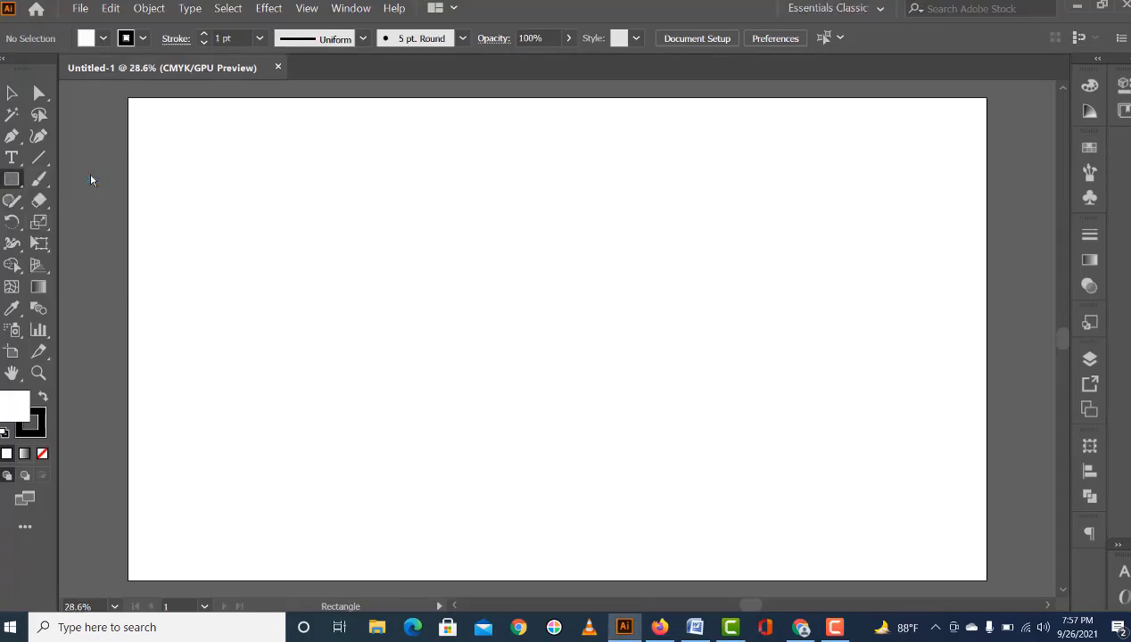
left_click(440, 211)
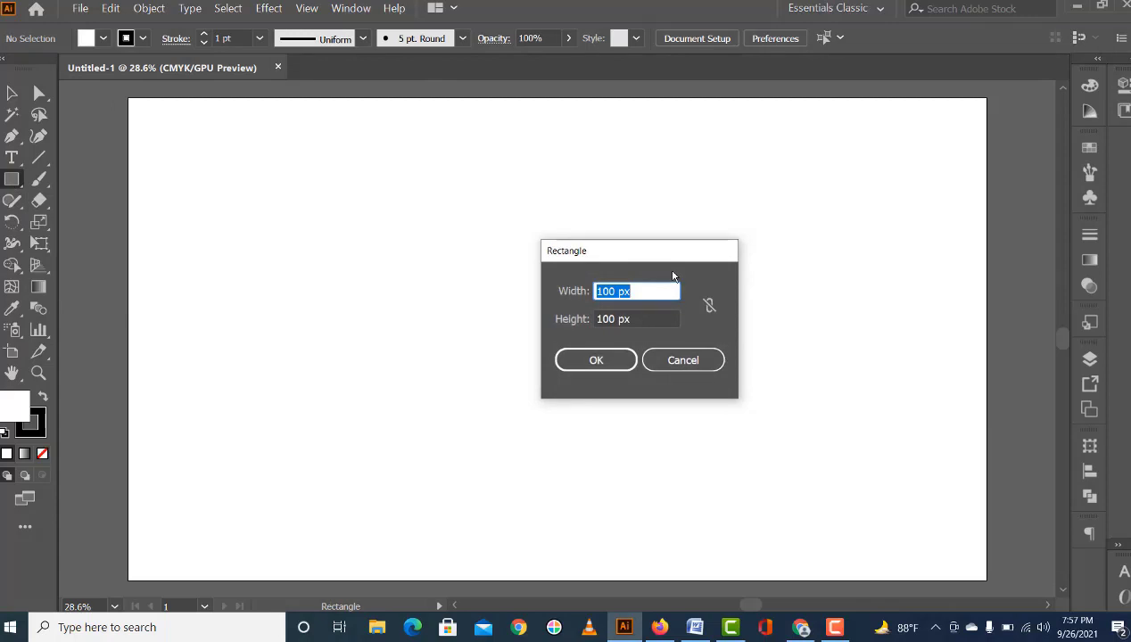
key("BackSpace")
key("Tab")
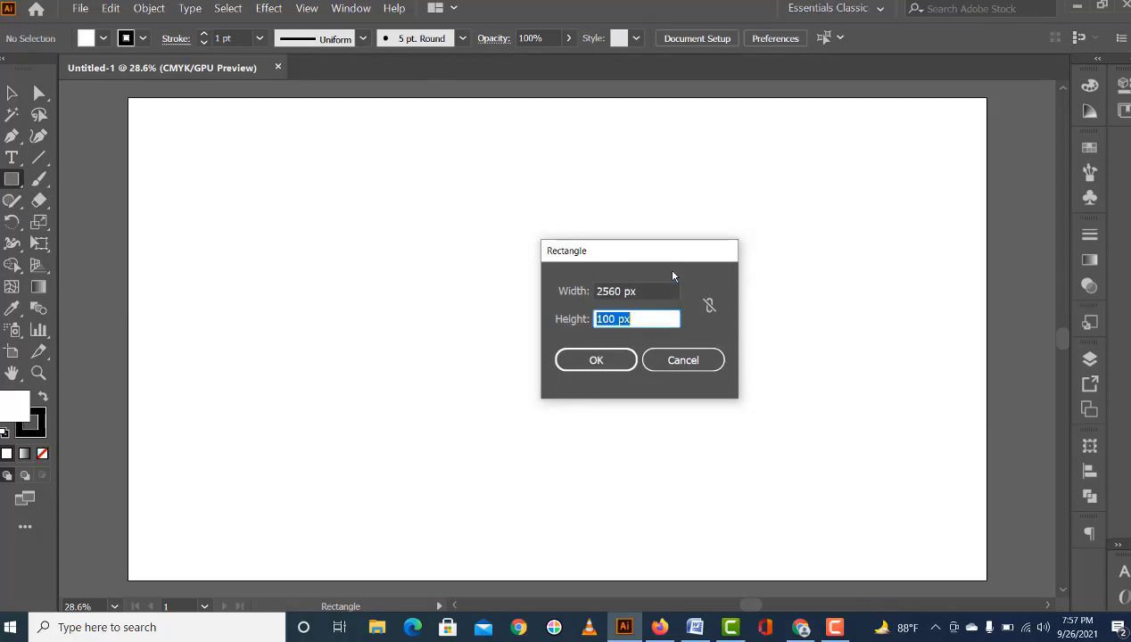
type("423")
left_click(588, 359)
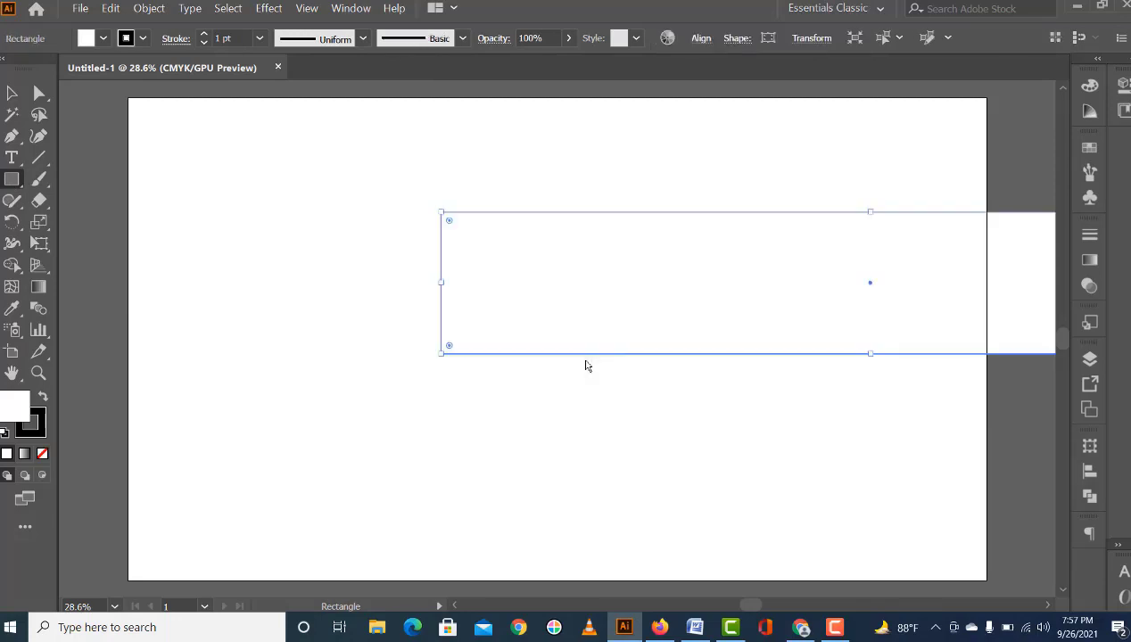
Step: Centre the rectangle vertically and horizontally relative to the artboard
left_click(11, 93)
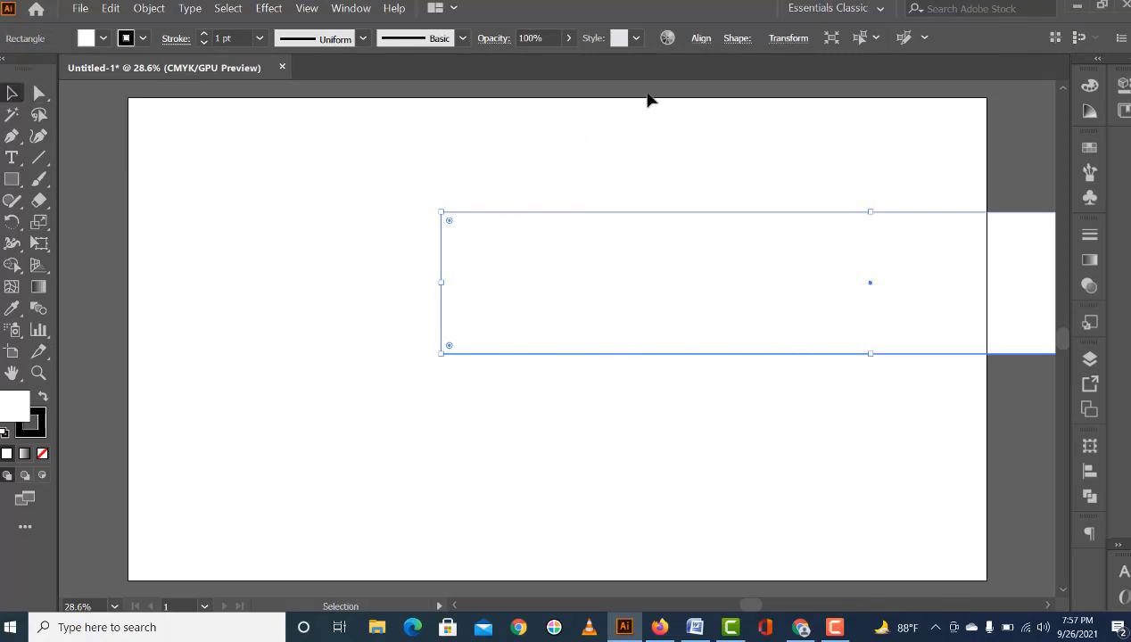
left_click(701, 39)
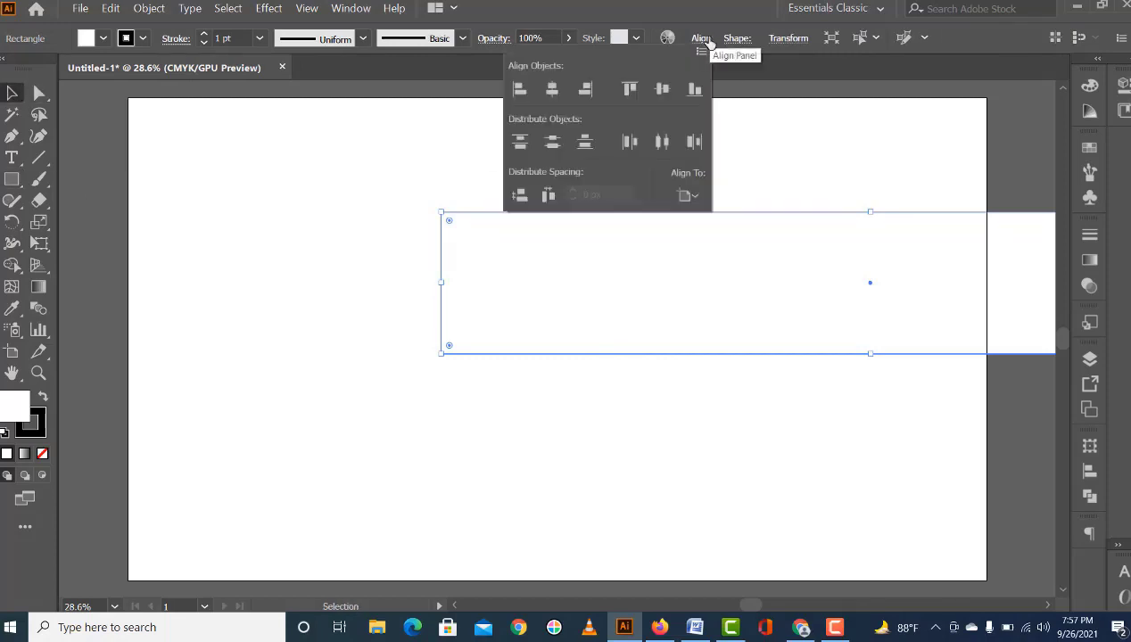
left_click(701, 196)
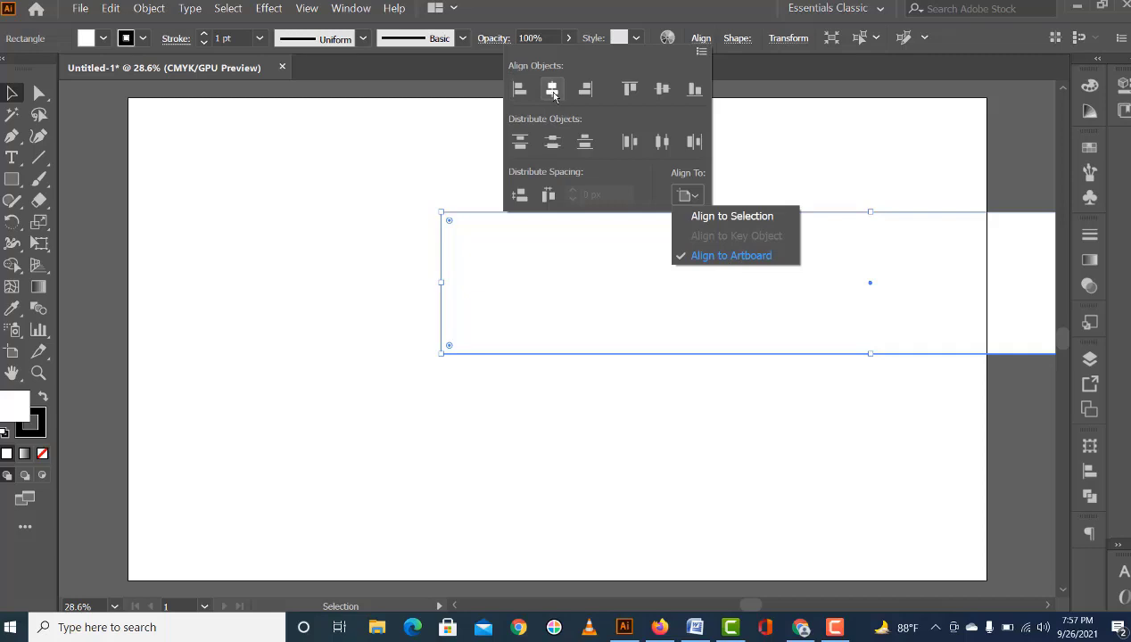
left_click(553, 93)
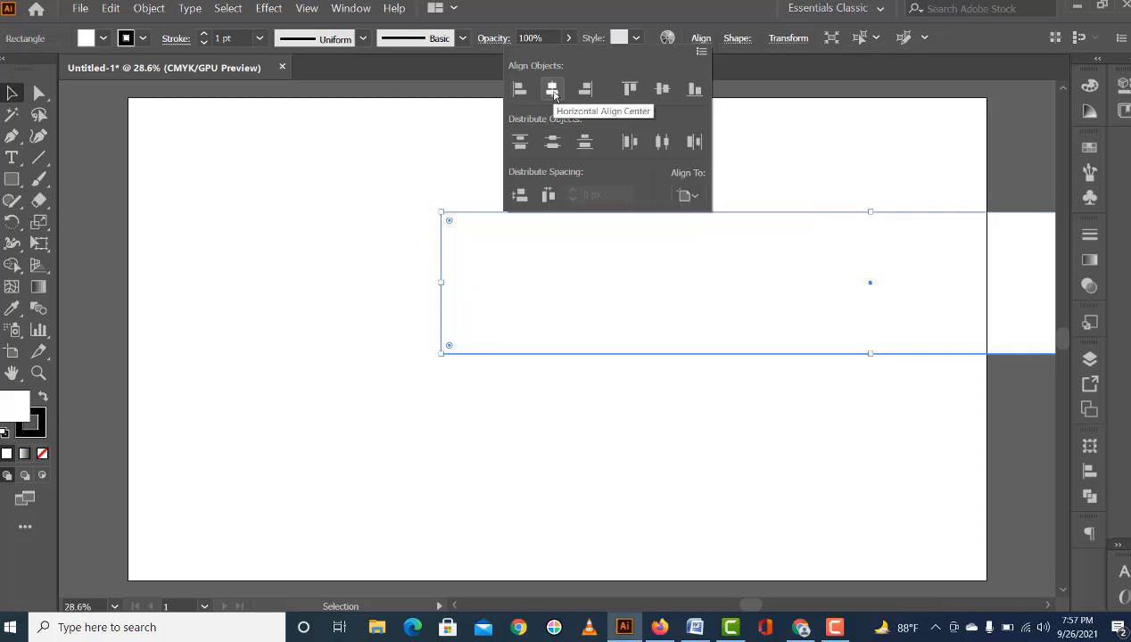
left_click(662, 90)
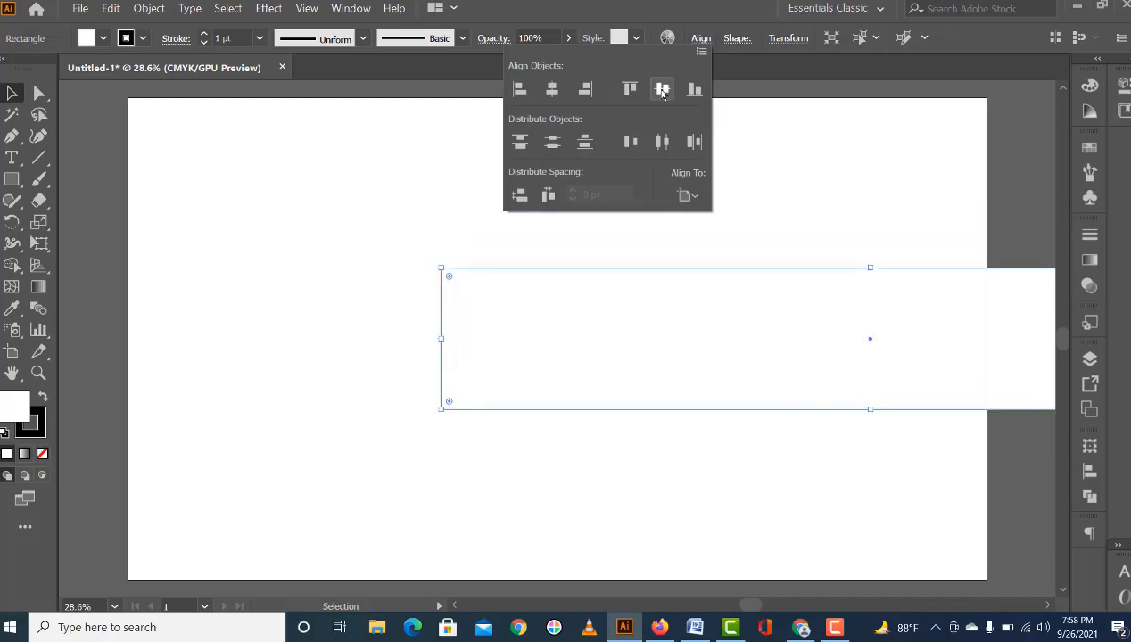
left_click(552, 89)
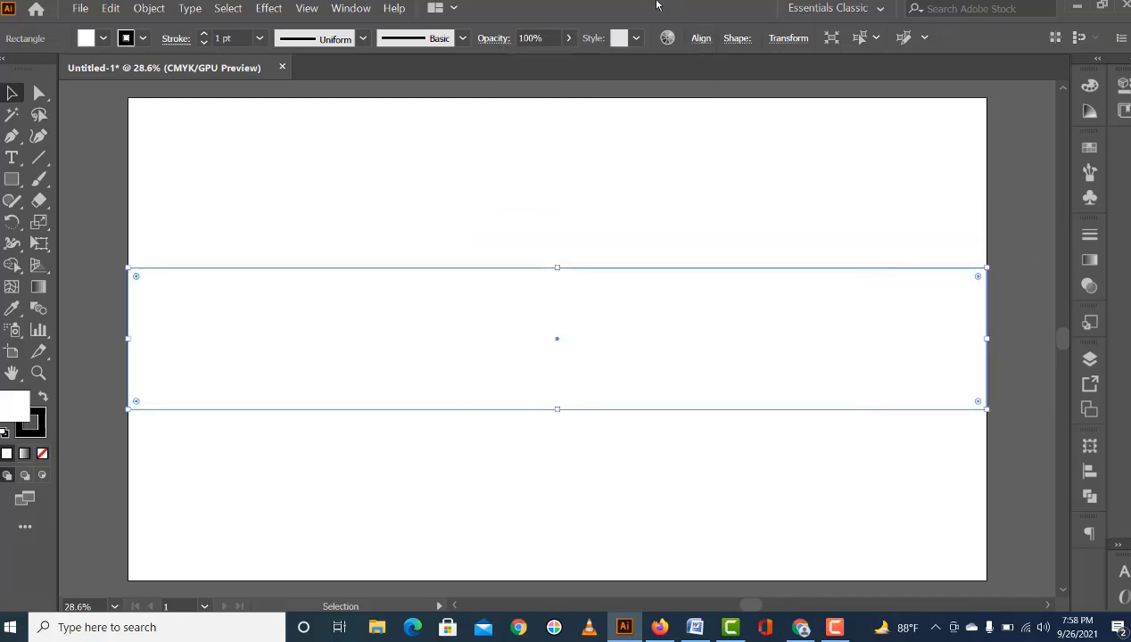
Step: Fill the band with near-black 070707 and set its stroke to None
double_click(14, 407)
type("f70606")
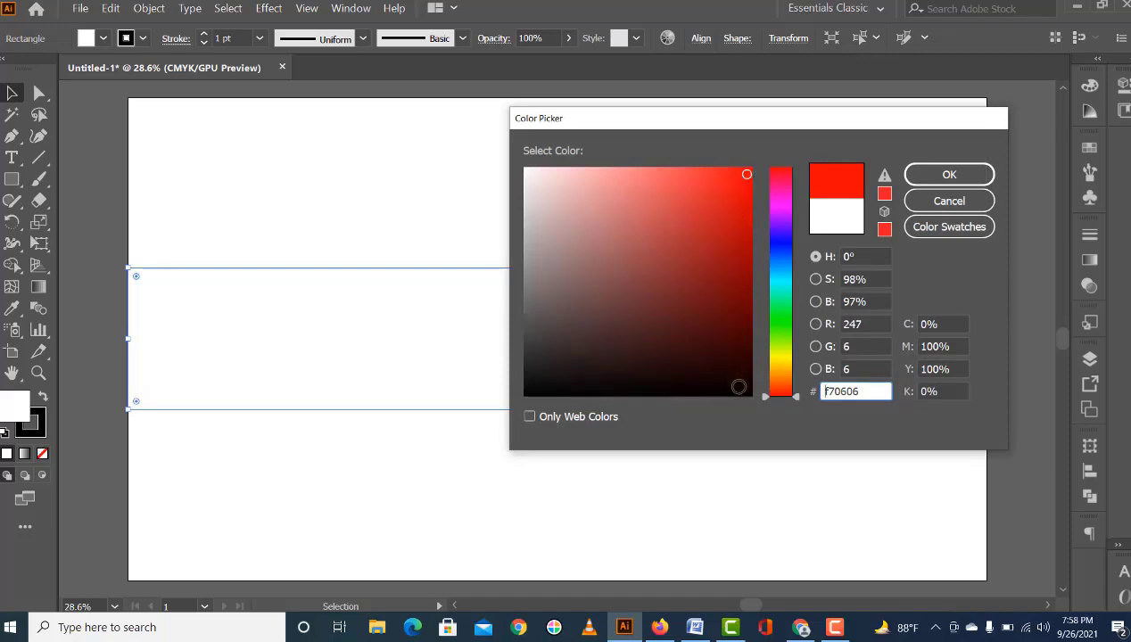
left_click(529, 389)
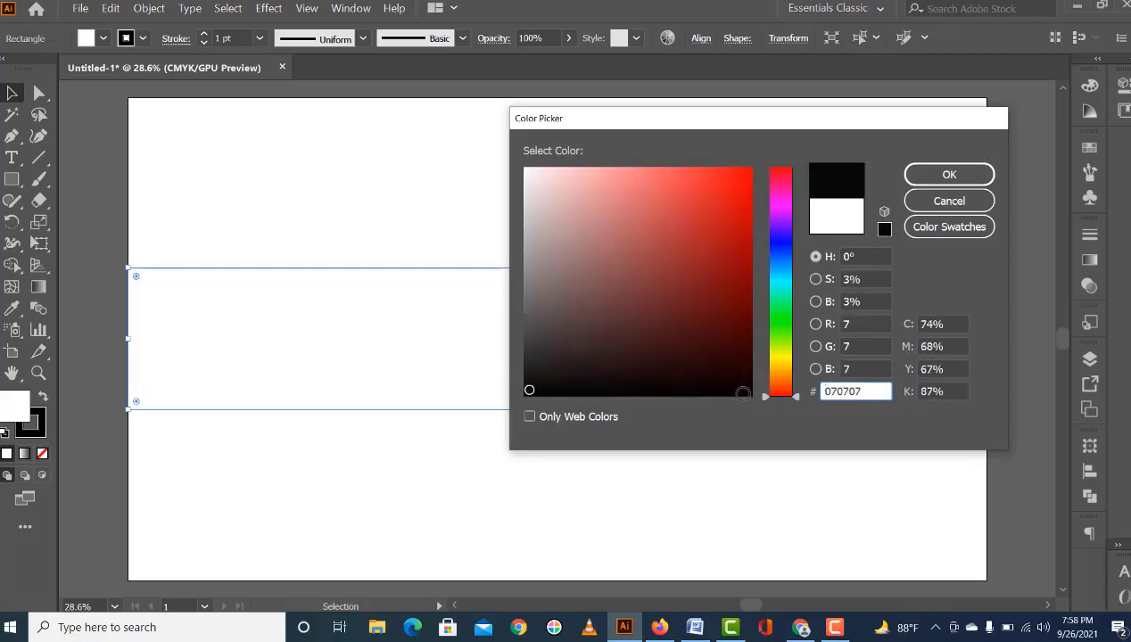
left_click(978, 174)
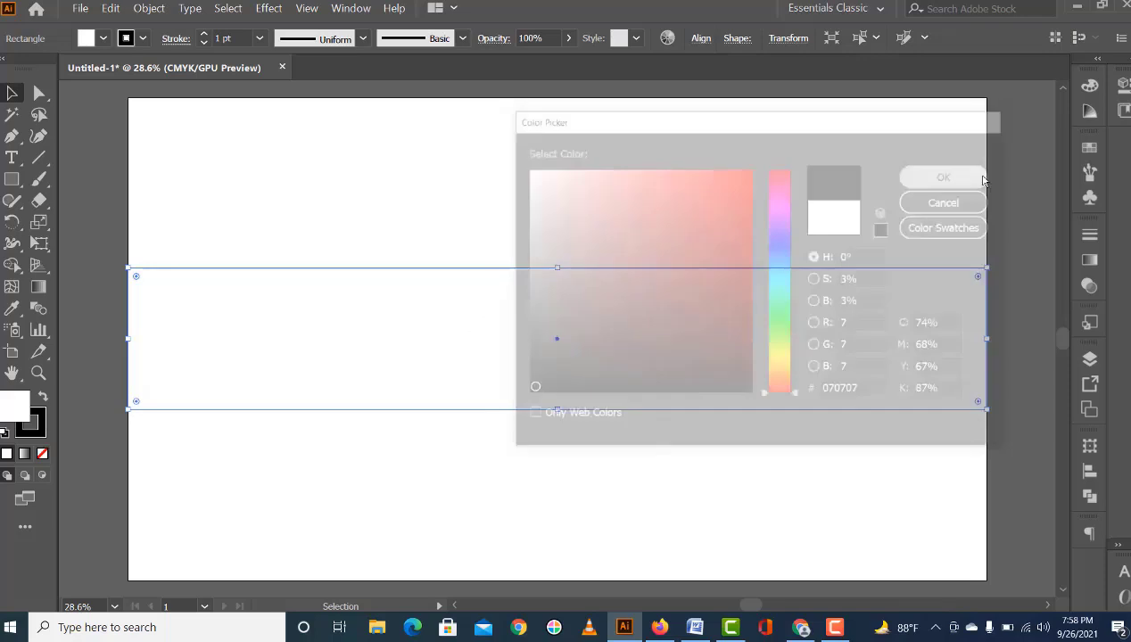
left_click(36, 430)
left_click(42, 453)
Step: Reselect the black band, close the colour settings and show the rulers
left_click(7, 399)
left_click(79, 225)
left_click_drag(79, 225, 532, 477)
left_click(1035, 78)
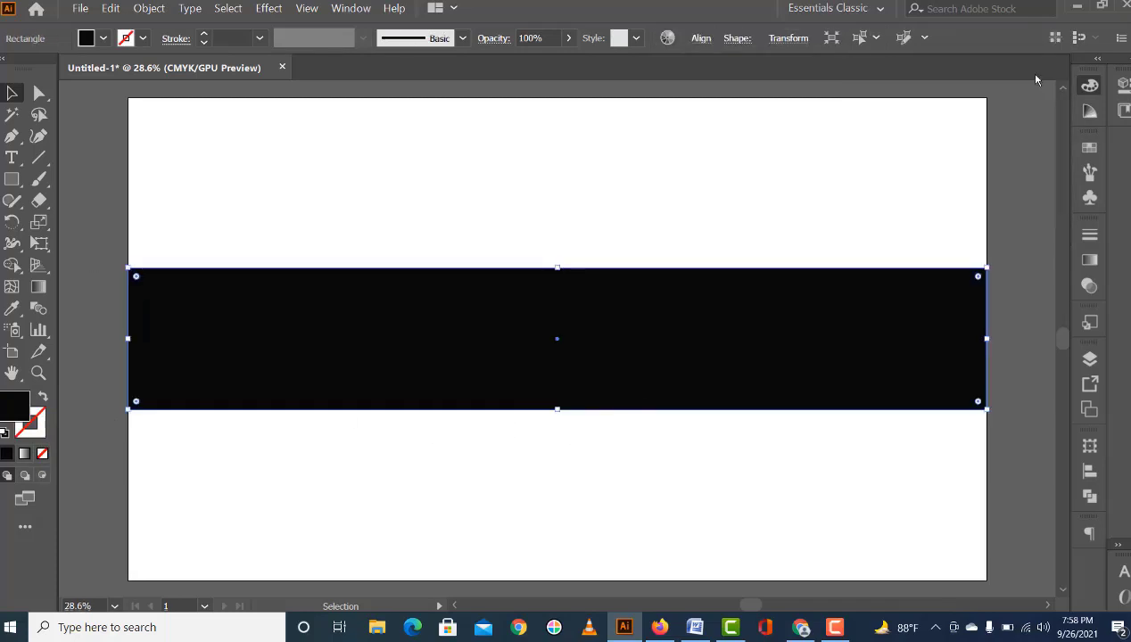
key("ctrl+r")
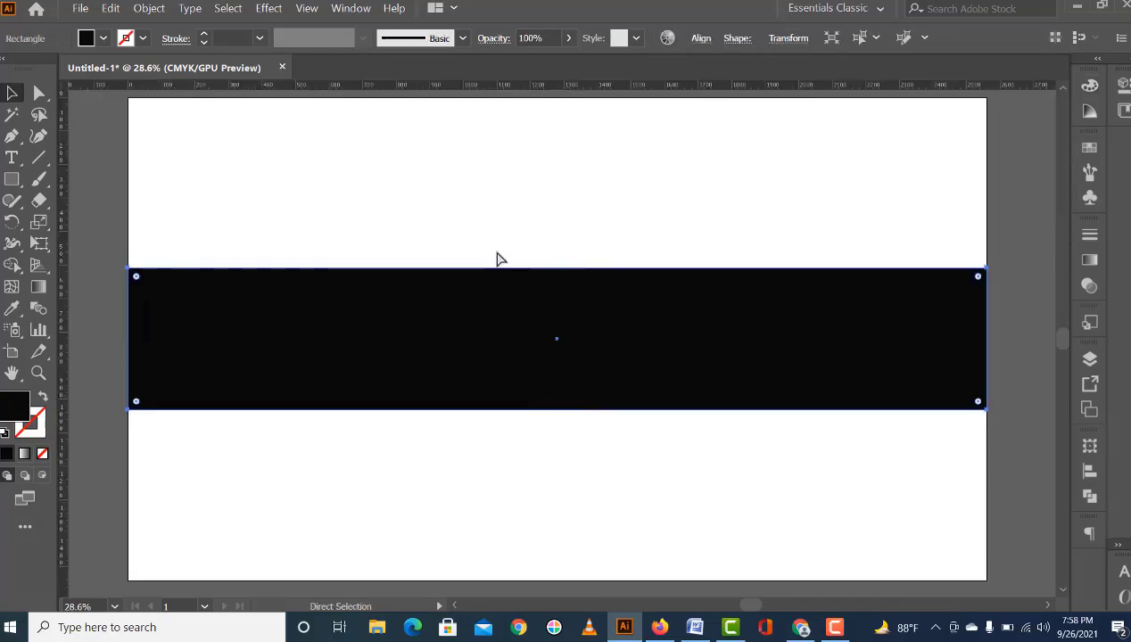
Step: Add horizontal guides at the band's top, middle and bottom, plus a vertical centre guide
left_click_drag(512, 89, 540, 268)
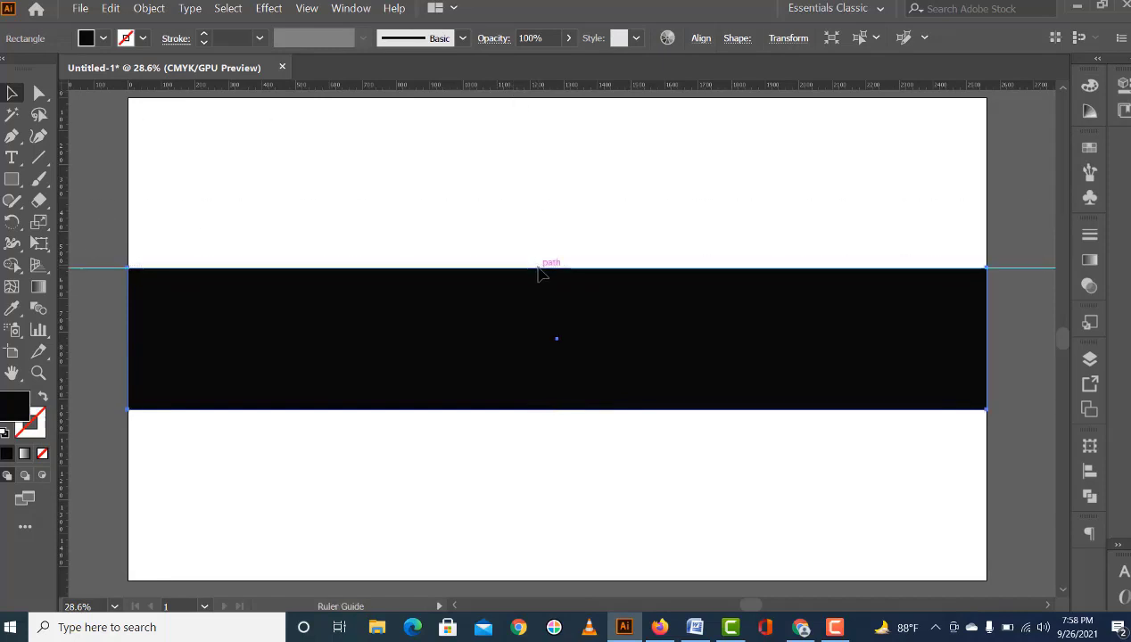
left_click_drag(539, 92, 555, 343)
left_click_drag(523, 89, 578, 416)
left_click(599, 406)
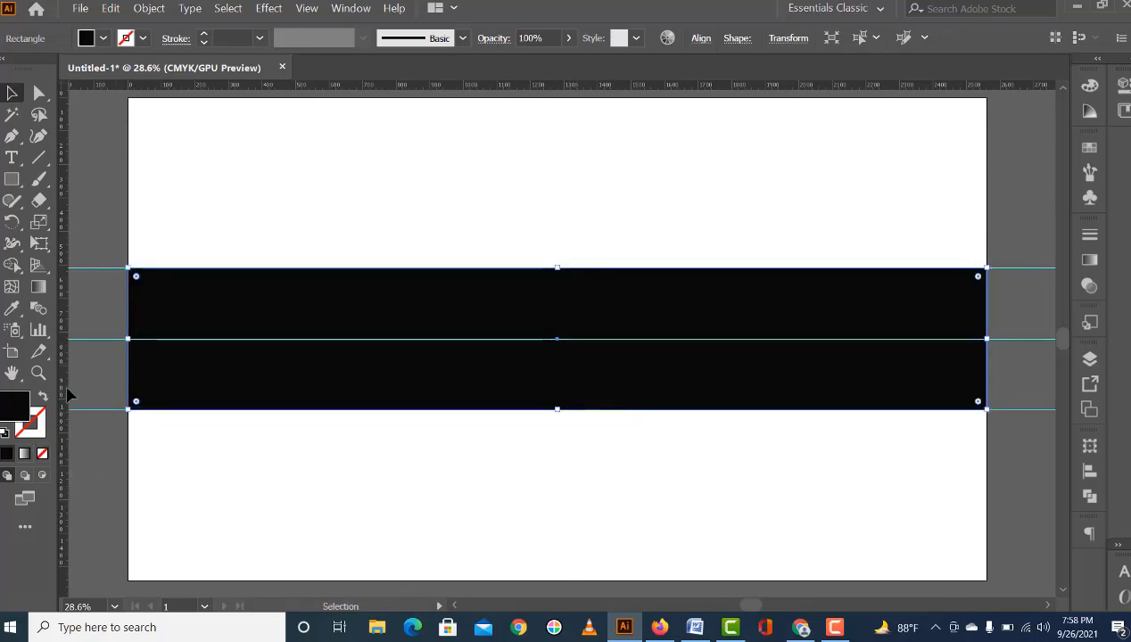
left_click_drag(62, 384, 555, 444)
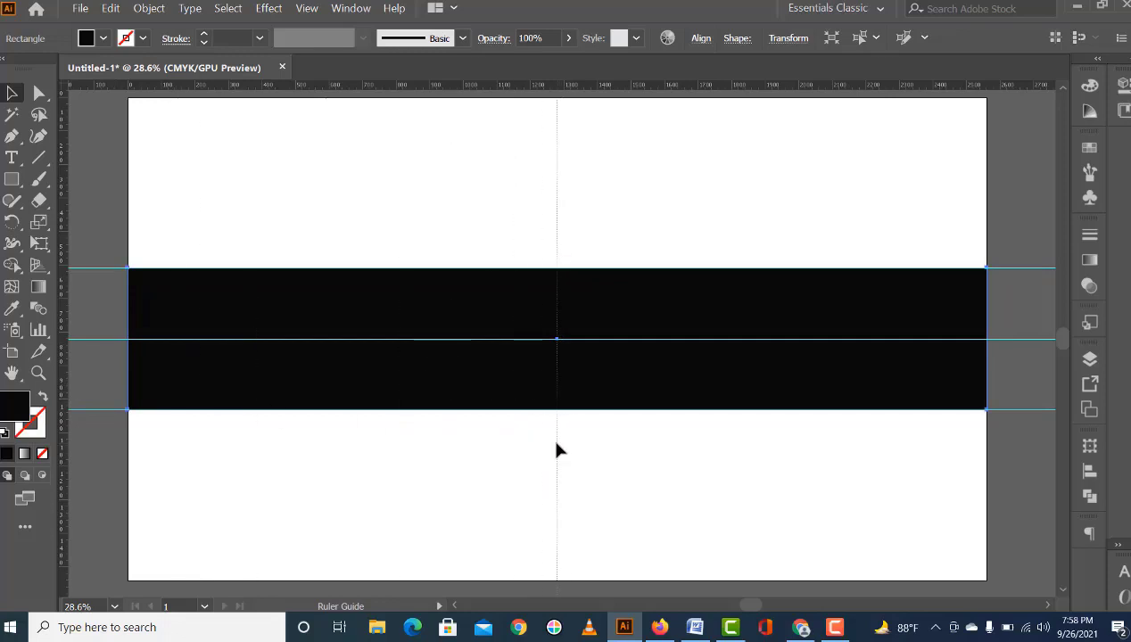
left_click(562, 402)
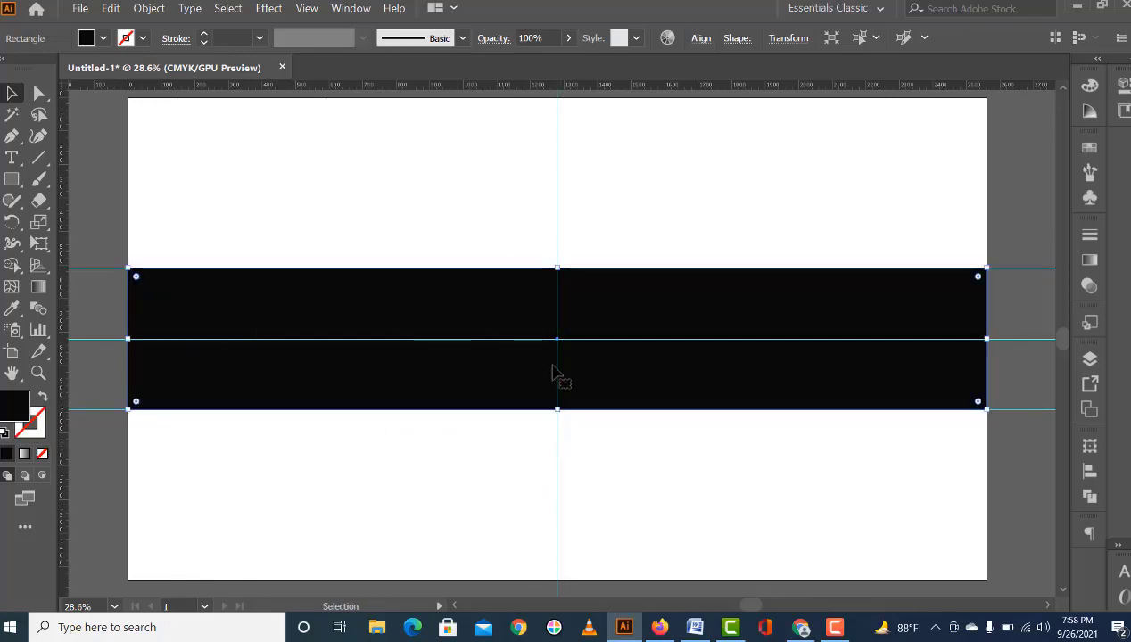
left_click(621, 206)
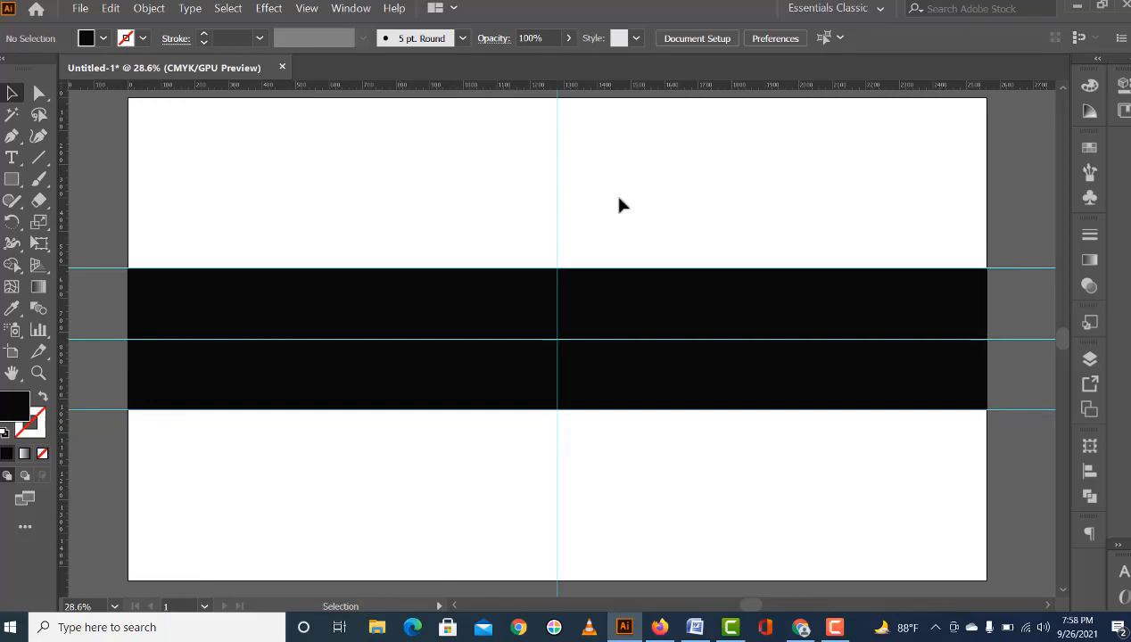
Step: Draw a second rectangle 1855 px wide and 423 px tall
left_click(13, 181)
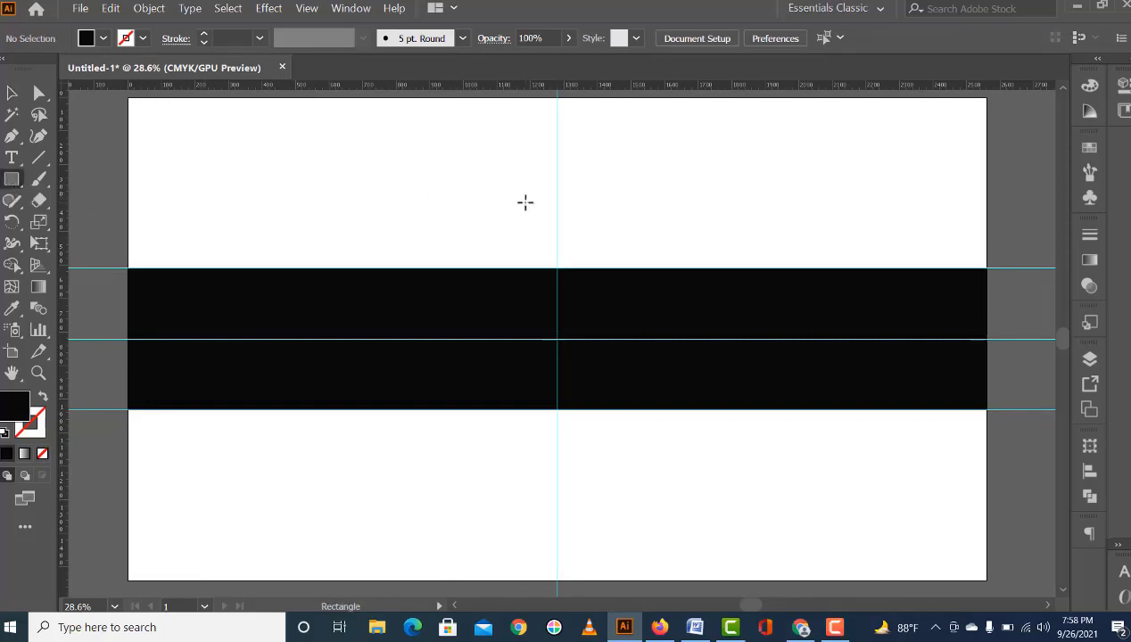
left_click(564, 206)
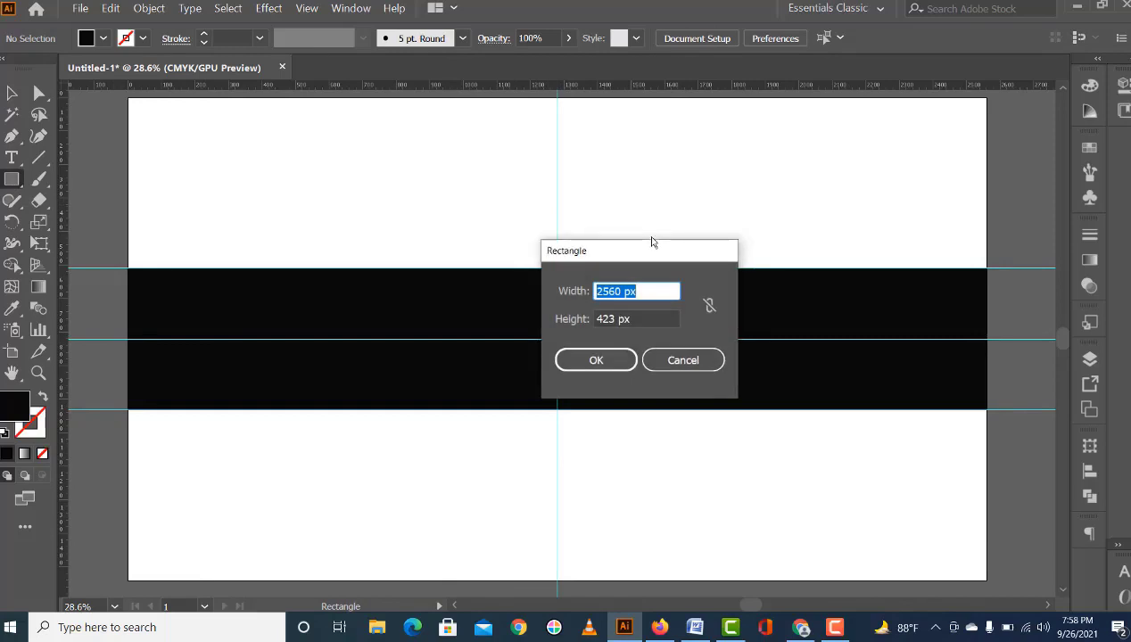
type("1855")
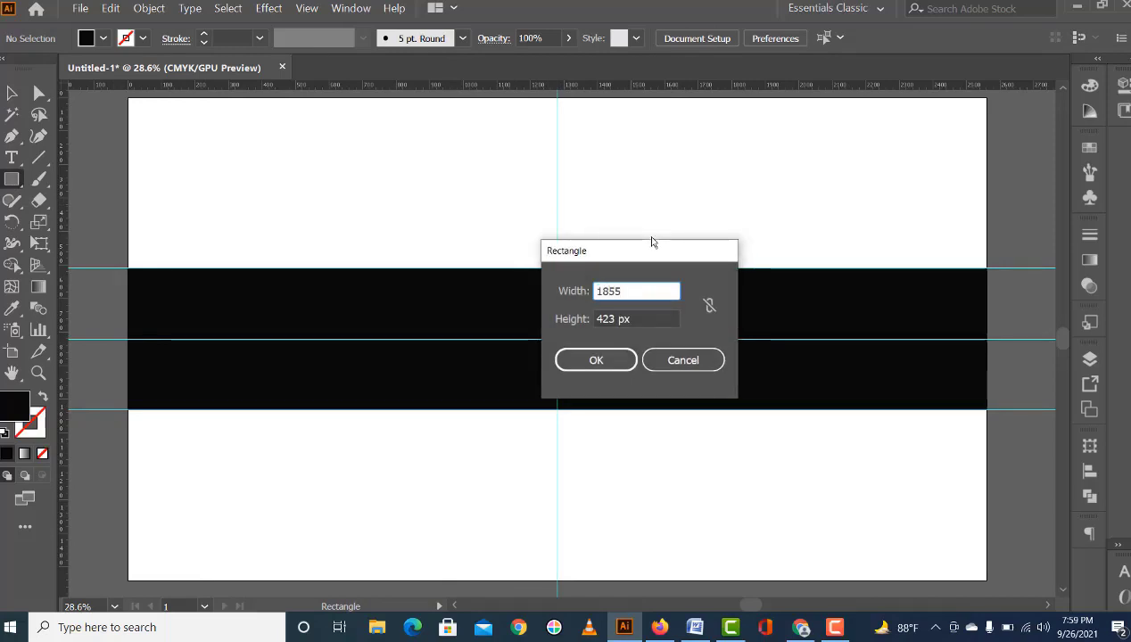
key("Return")
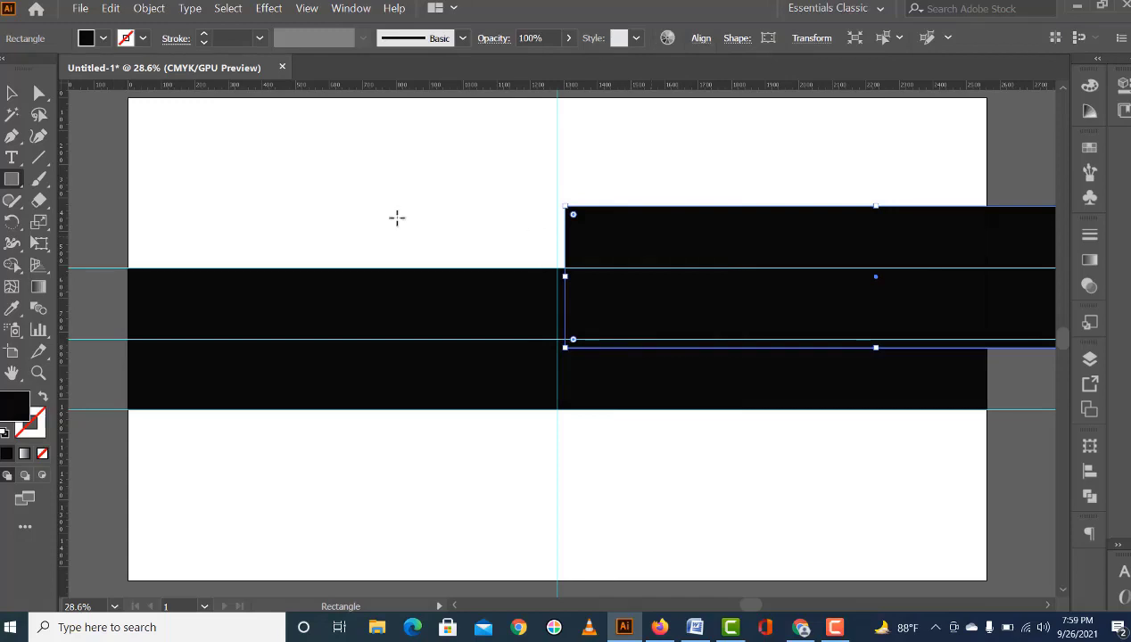
Step: Centre the 1855 px rectangle horizontally and vertically on the artboard
key("v")
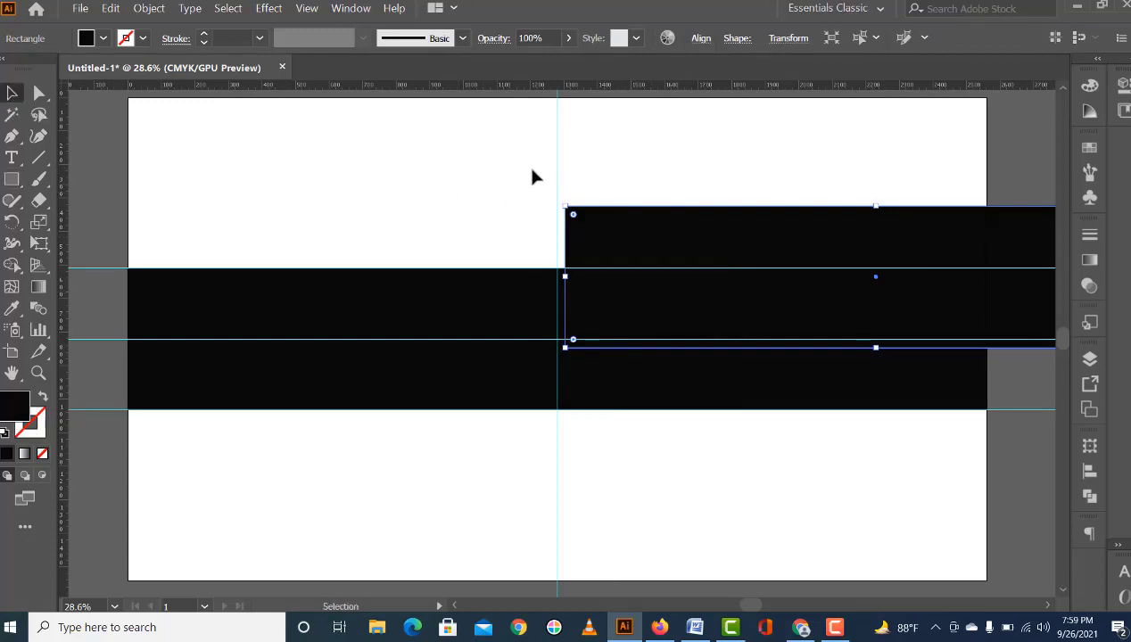
left_click(701, 37)
left_click(552, 89)
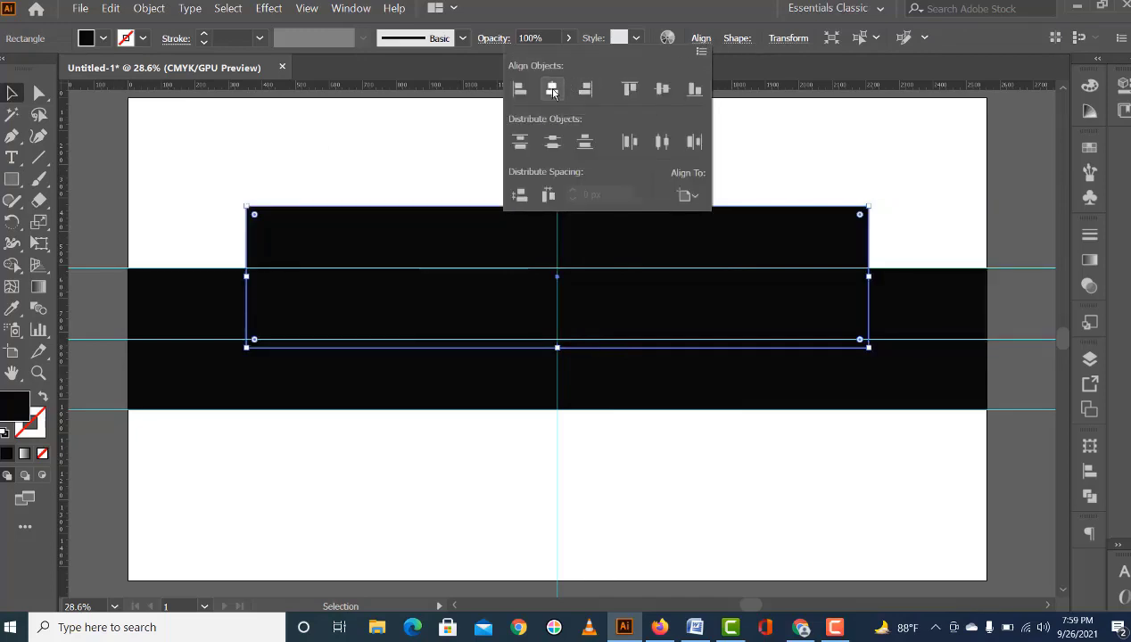
left_click(662, 88)
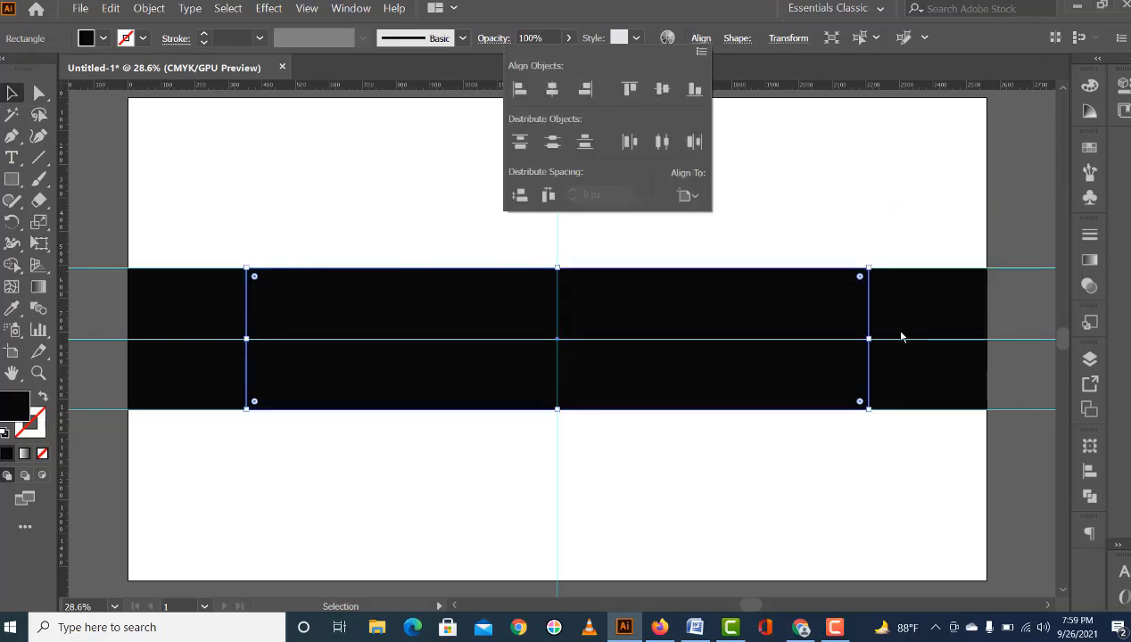
left_click(443, 66)
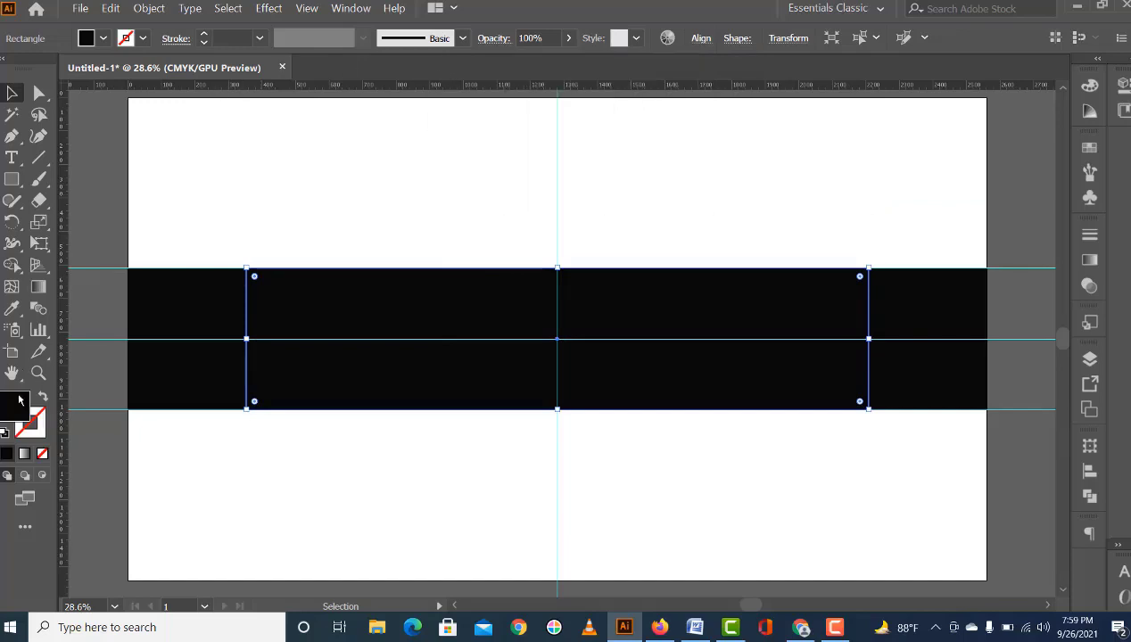
Step: Fill the central rectangle with dark grey from the swatches
left_click(104, 37)
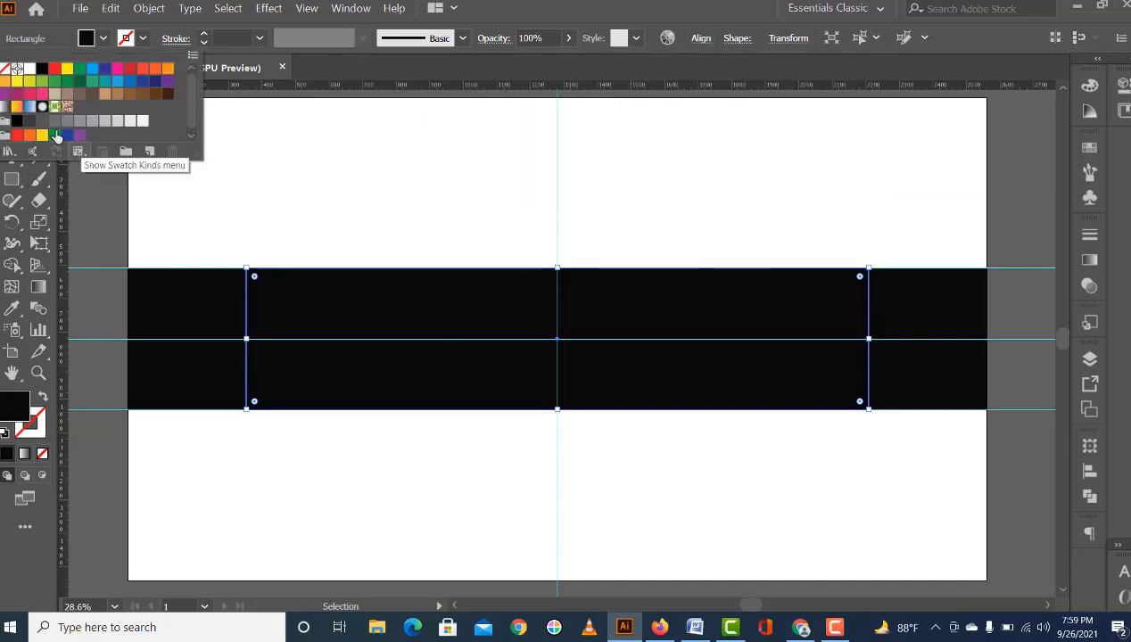
left_click(29, 121)
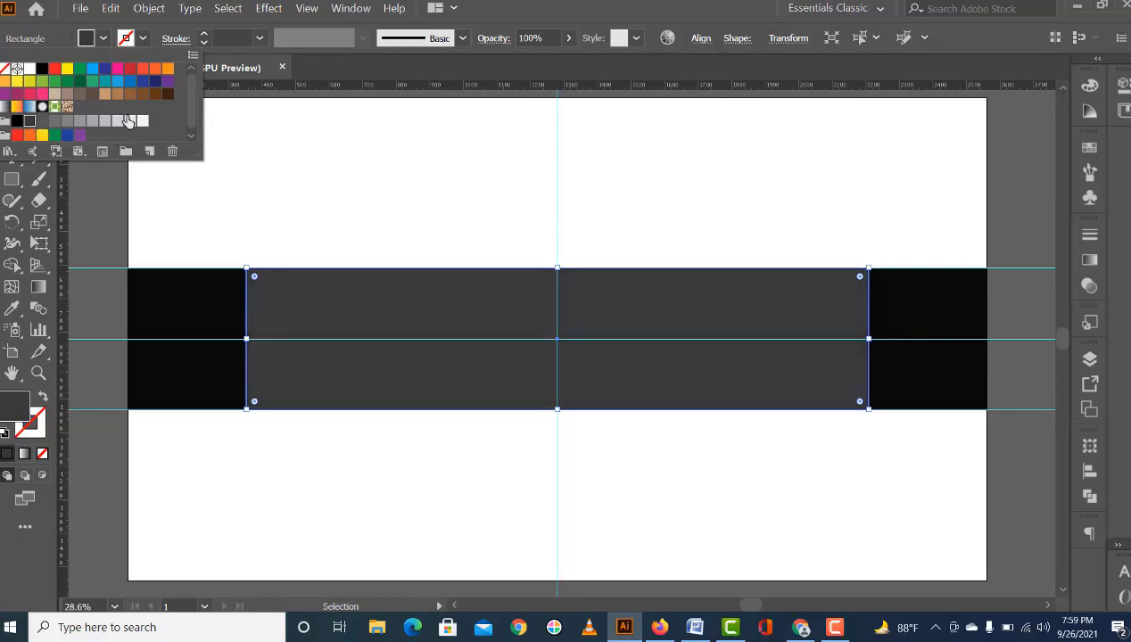
left_click(560, 3)
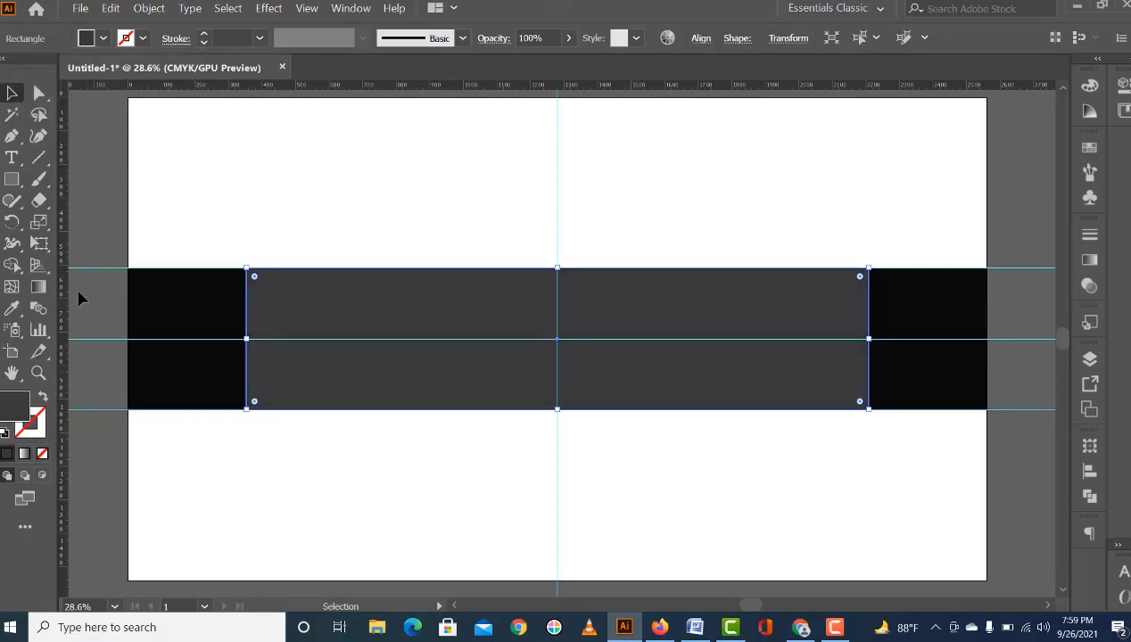
Step: Place vertical guides at the dark grey rectangle's left and right edges
left_click_drag(65, 307, 246, 339)
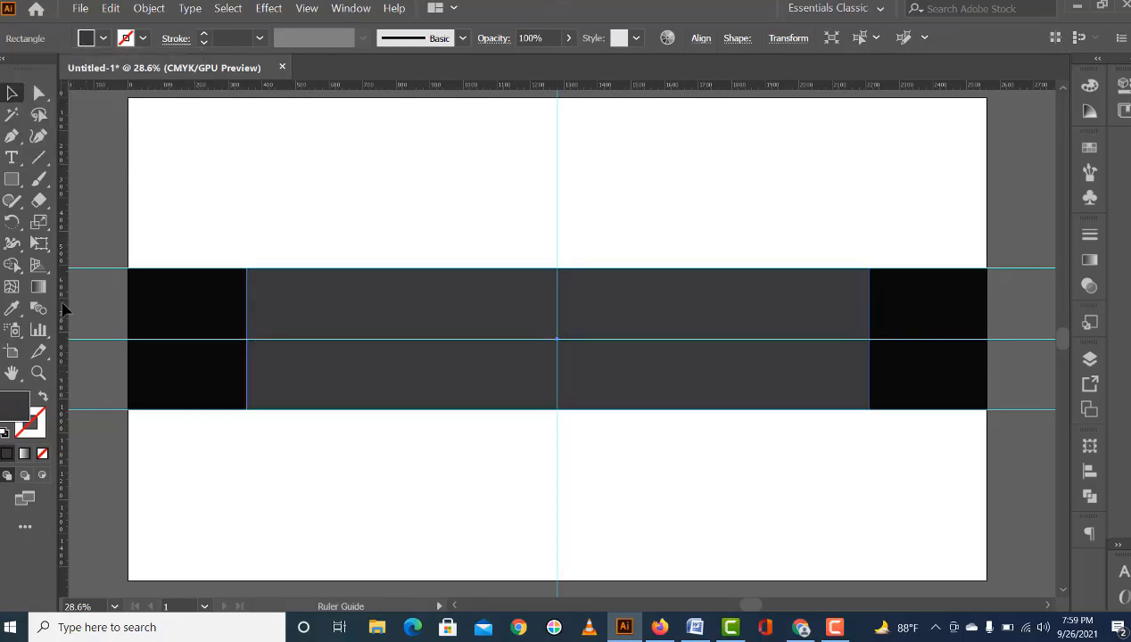
left_click(248, 337)
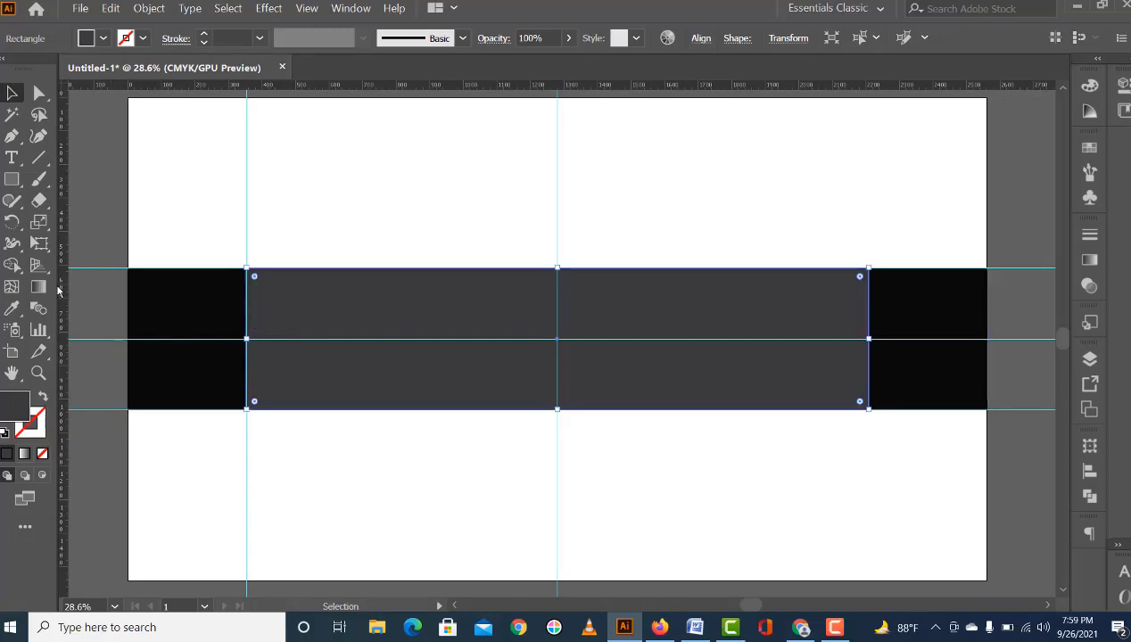
left_click_drag(64, 302, 870, 408)
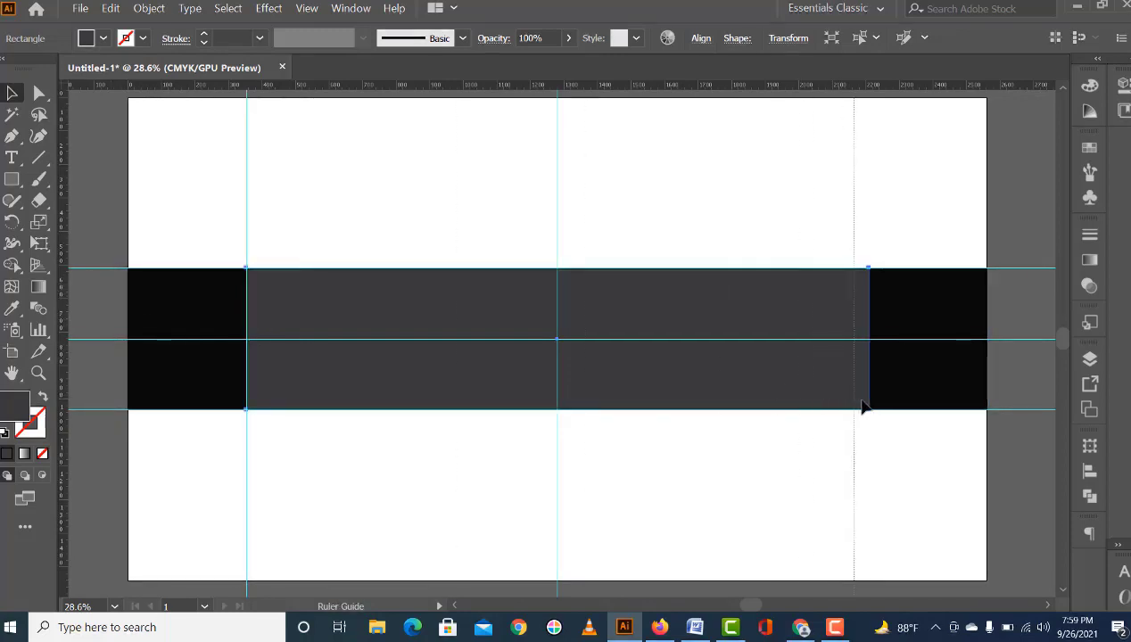
left_click_drag(870, 406, 869, 407)
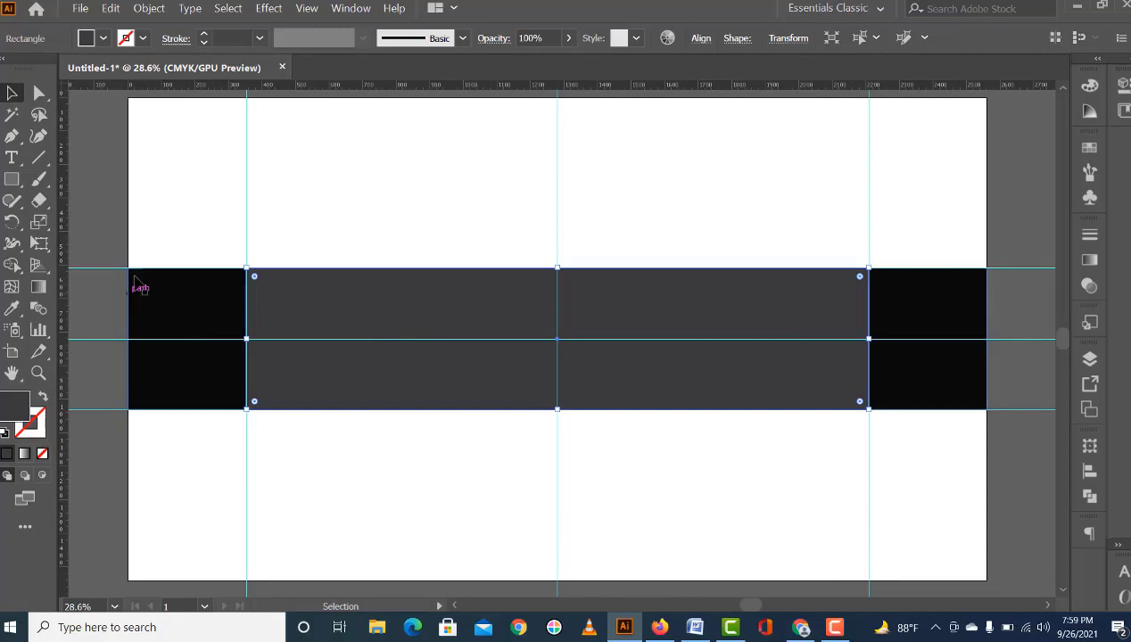
Step: Bring up the Rectangle size dialog for a new rectangle on the artboard
left_click(319, 194)
left_click(12, 179)
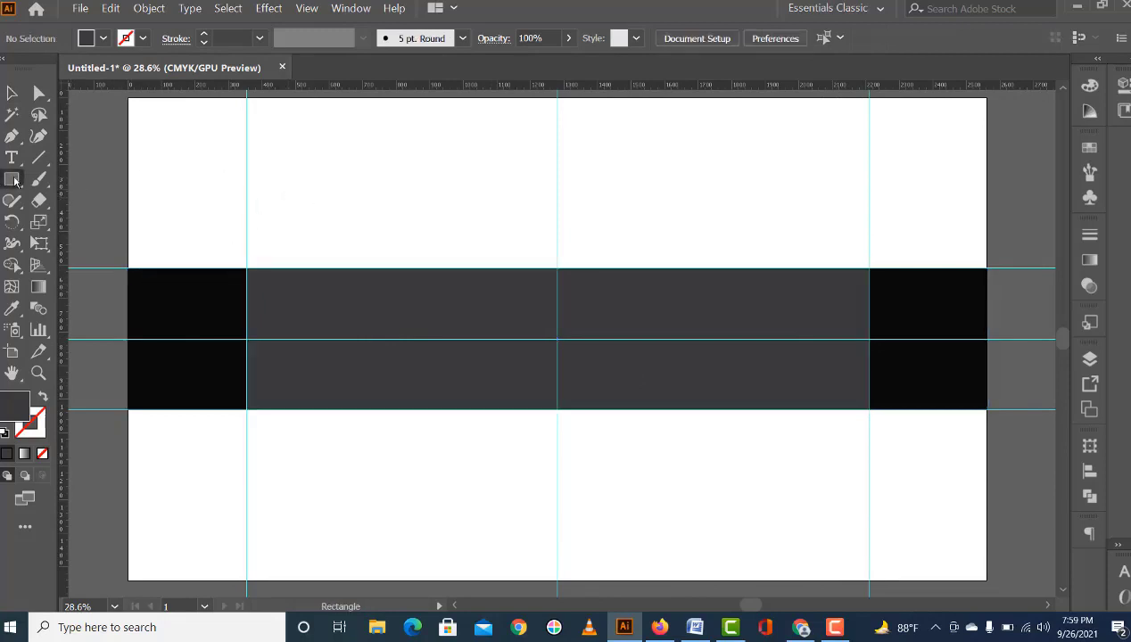
left_click(623, 203)
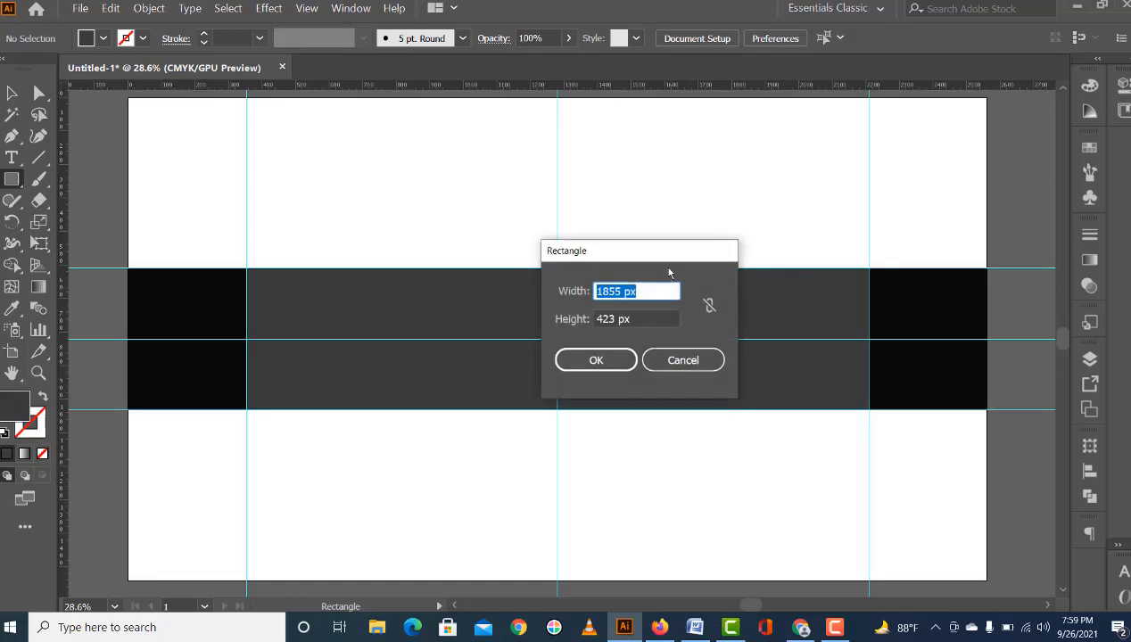
Step: Create a 1546 × 423 px rectangle filled light grey
type("1546")
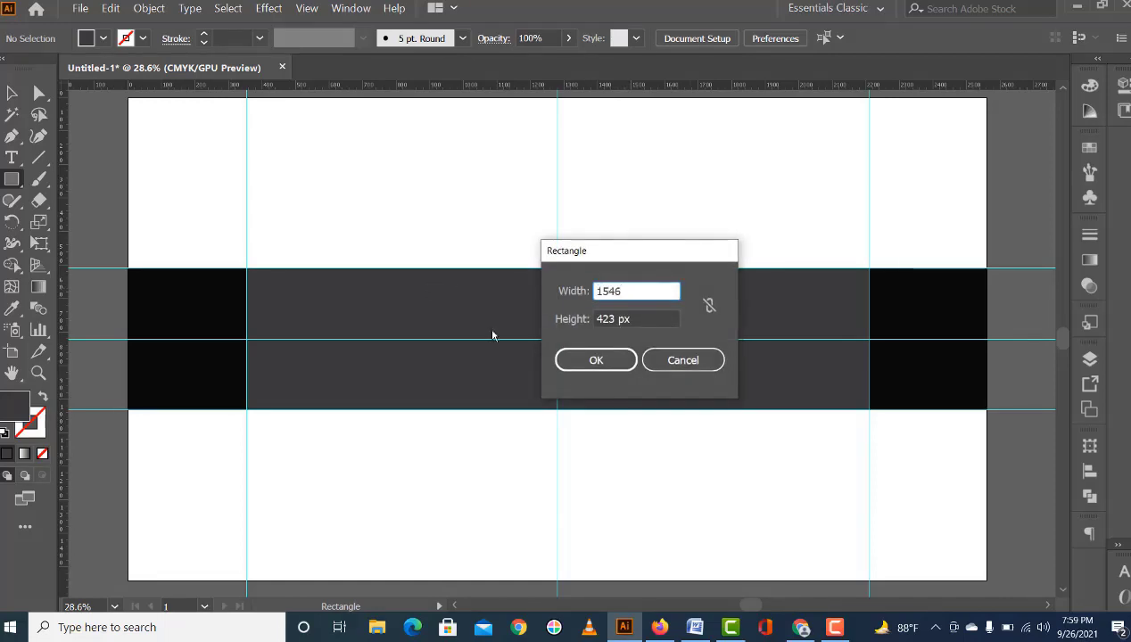
left_click(594, 358)
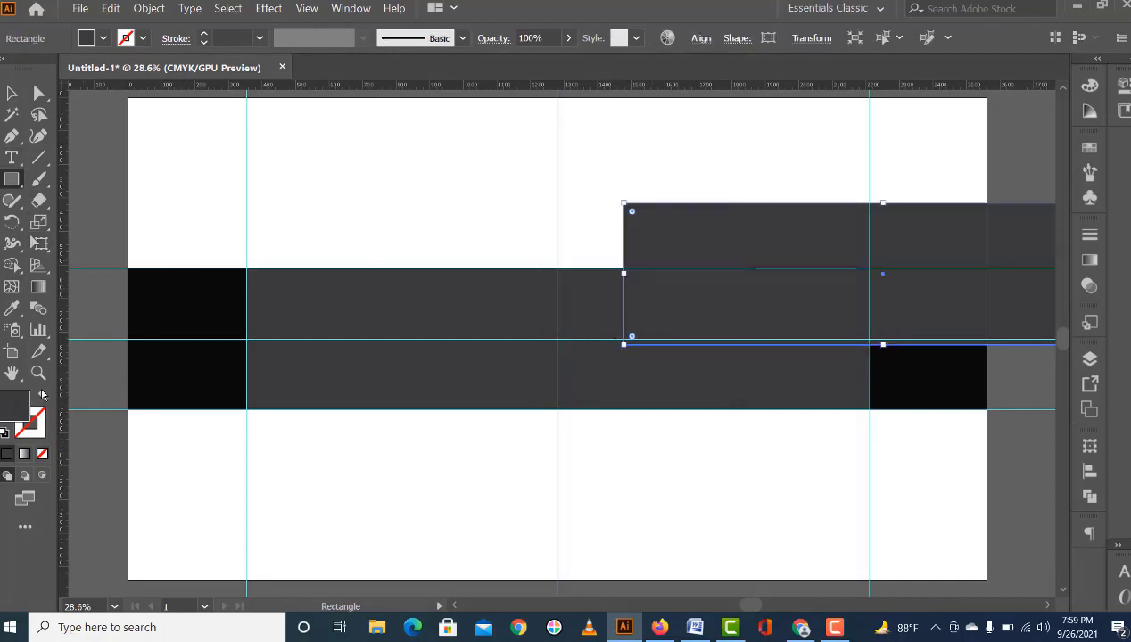
double_click(18, 403)
left_click(931, 201)
left_click(104, 39)
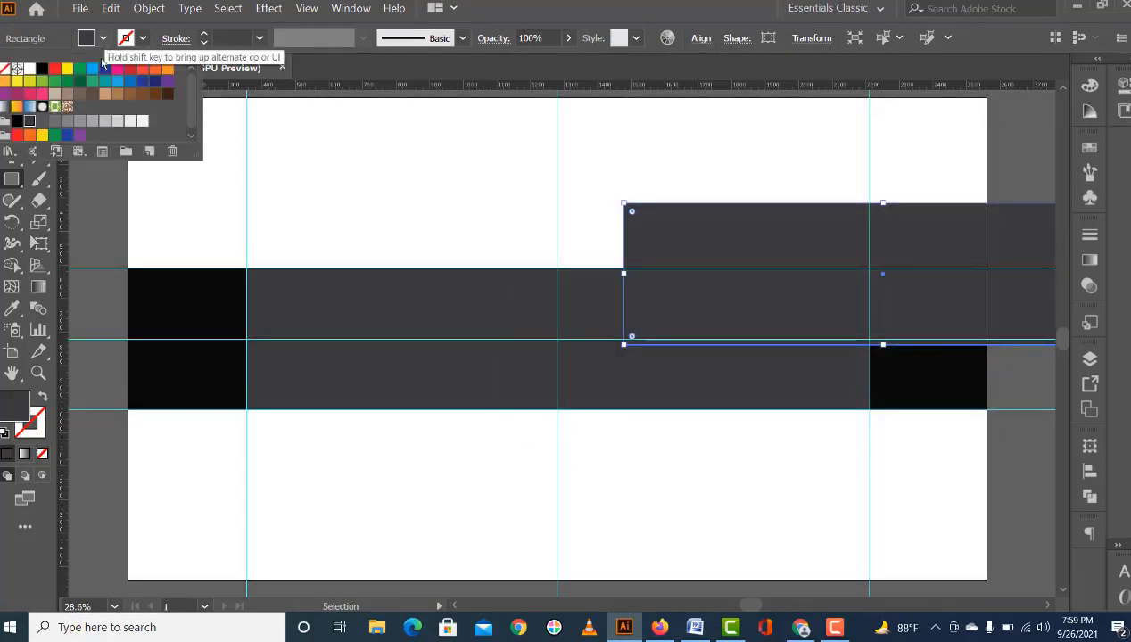
left_click(96, 123)
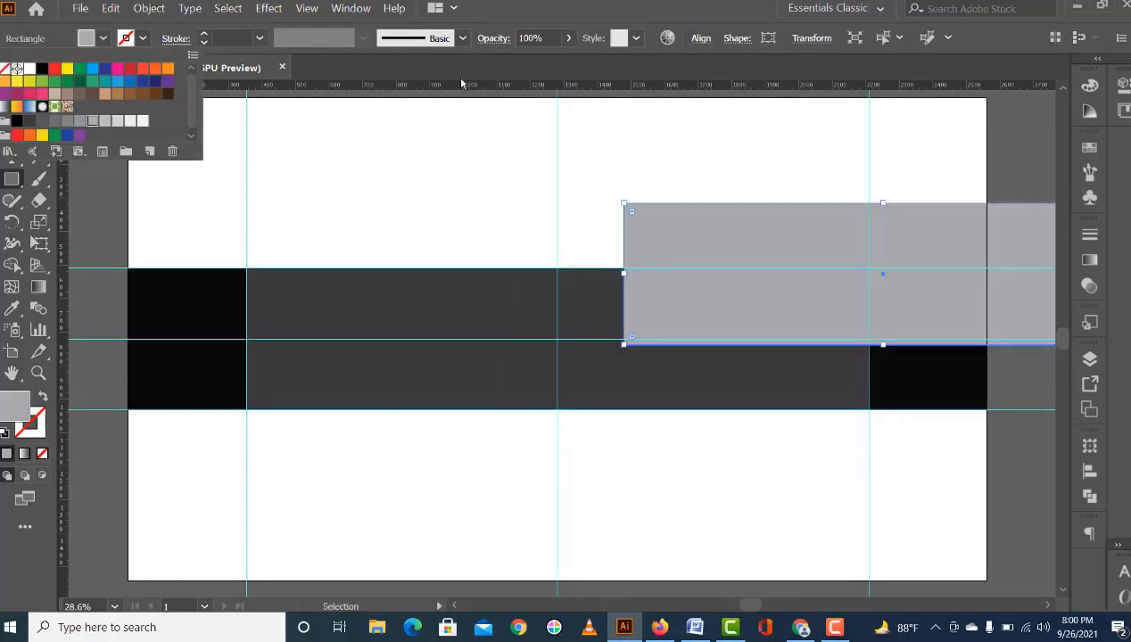
left_click(621, 178)
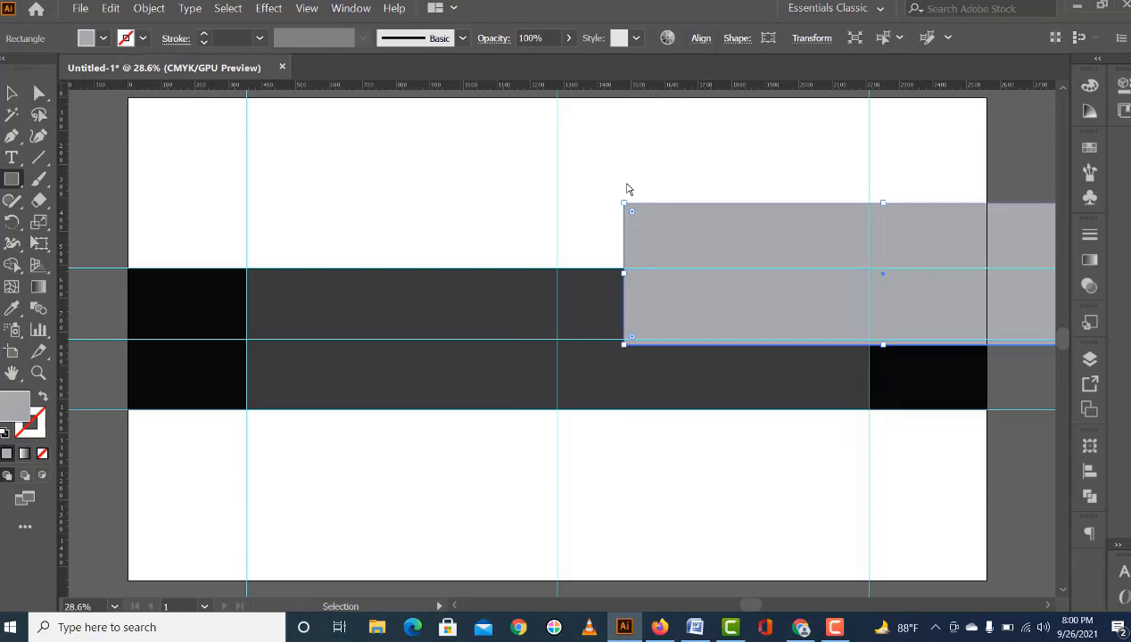
Step: Centre the light grey rectangle vertically and horizontally on the band
left_click(11, 93)
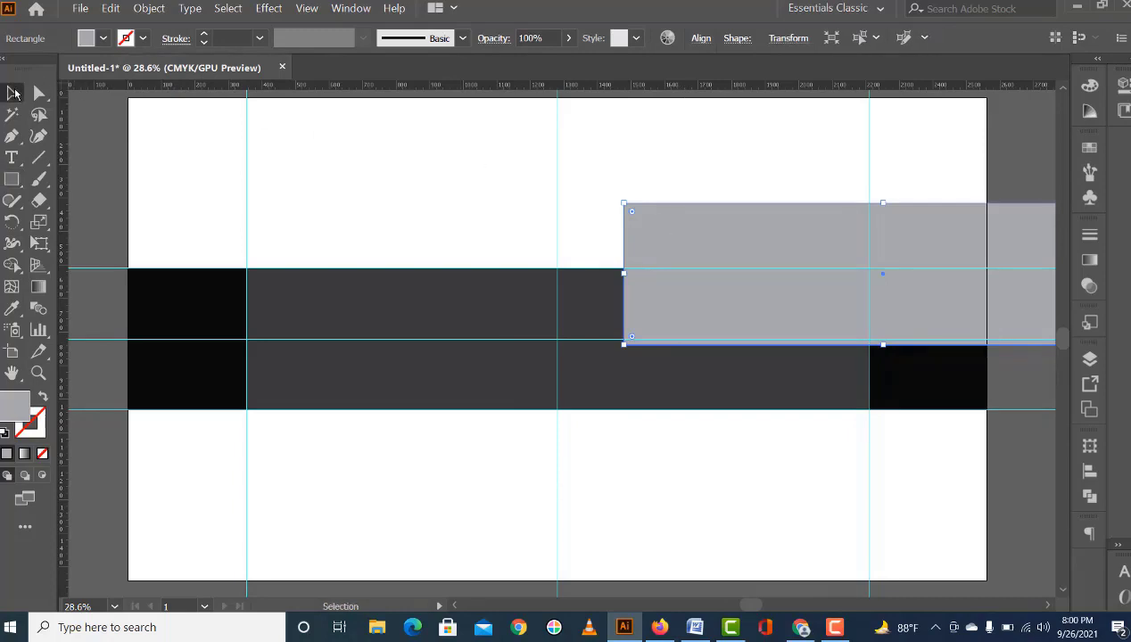
left_click(701, 41)
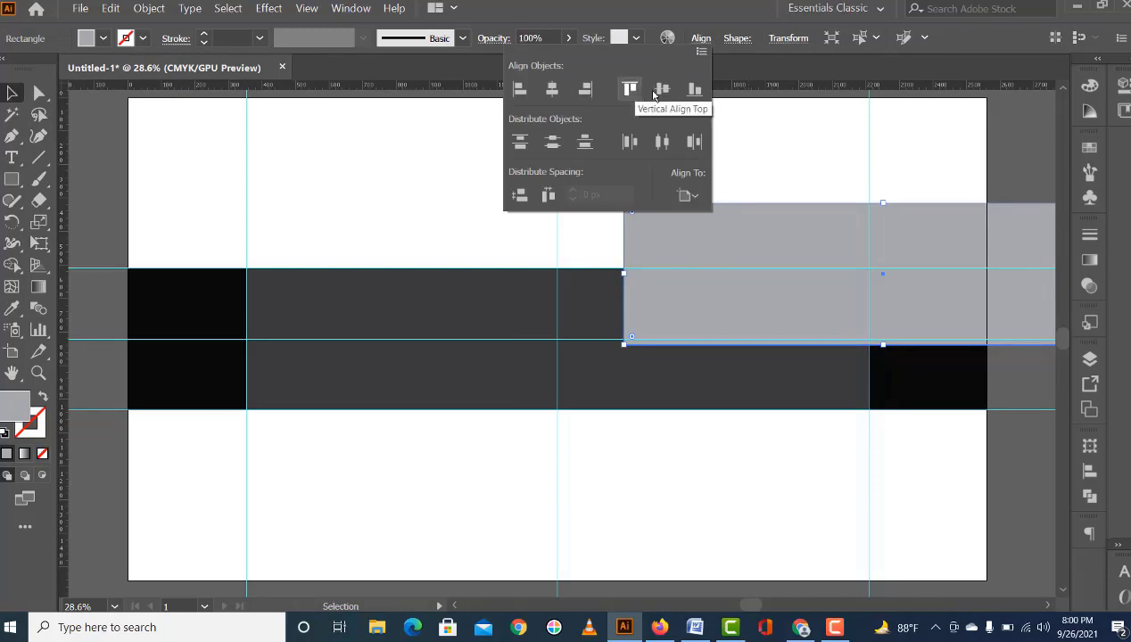
left_click(662, 91)
left_click(555, 93)
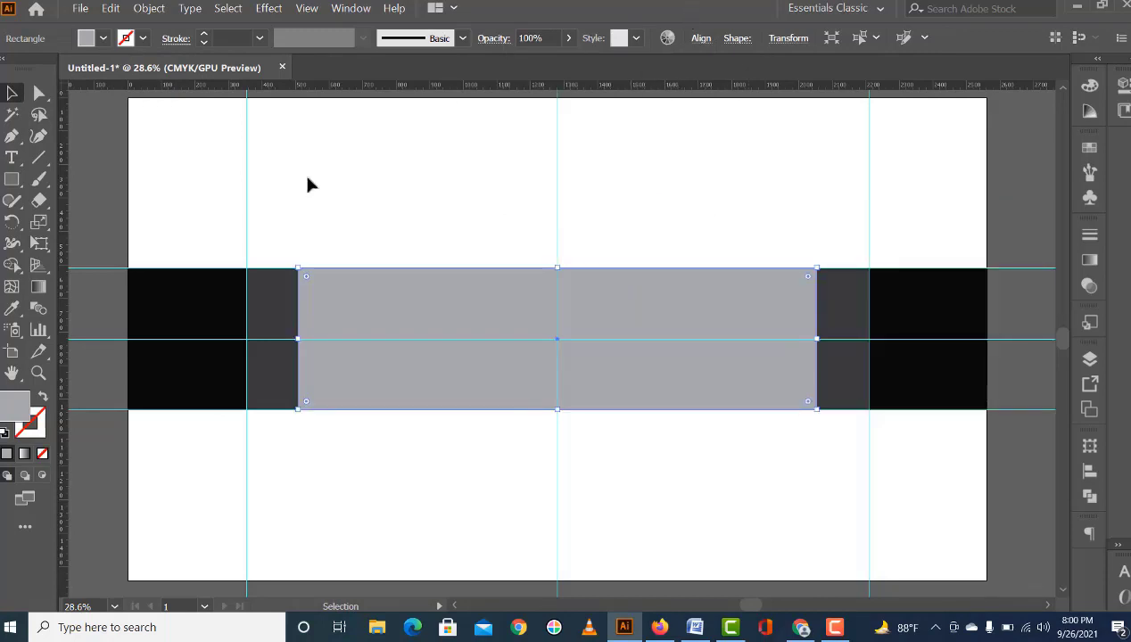
Step: Place vertical guides at the light grey rectangle's left and right edges
left_click_drag(271, 352, 296, 342)
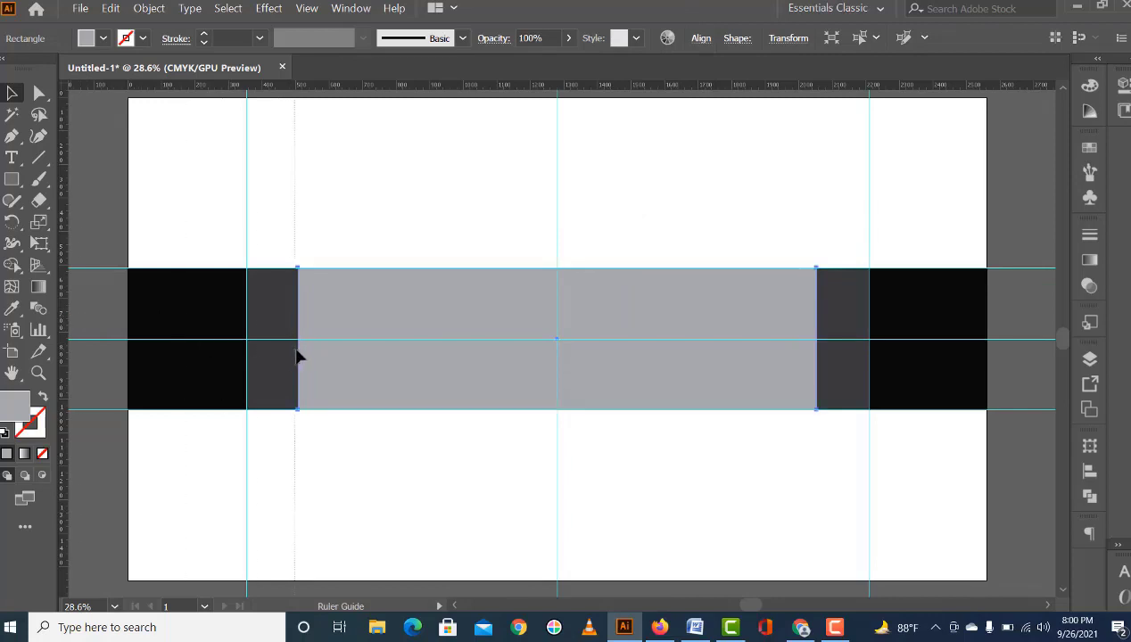
left_click(308, 339)
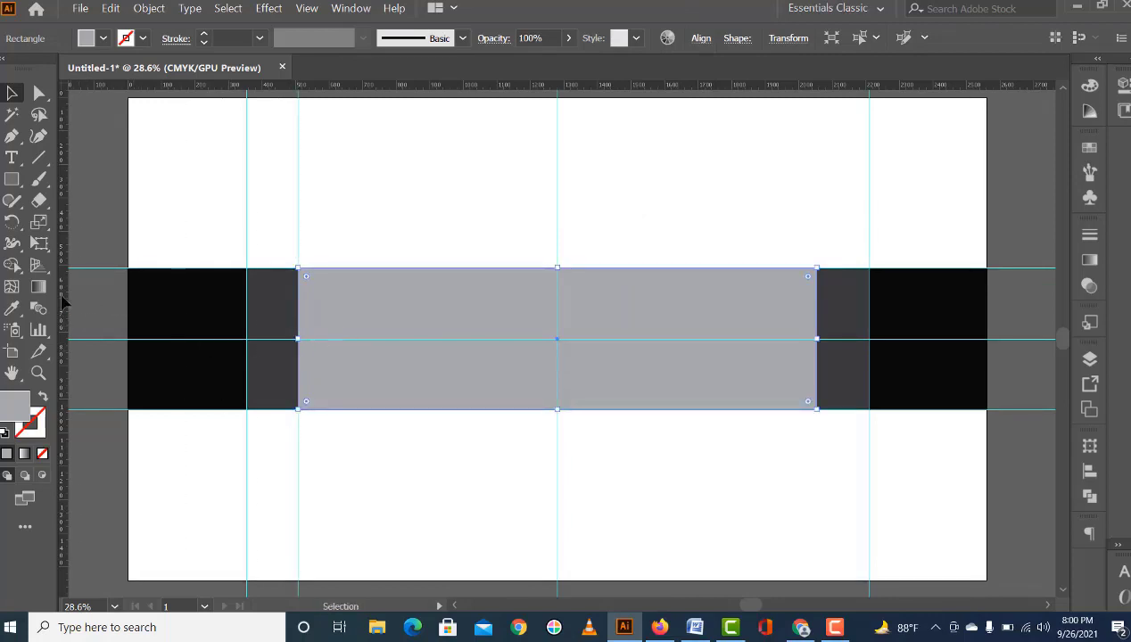
left_click_drag(64, 303, 816, 410)
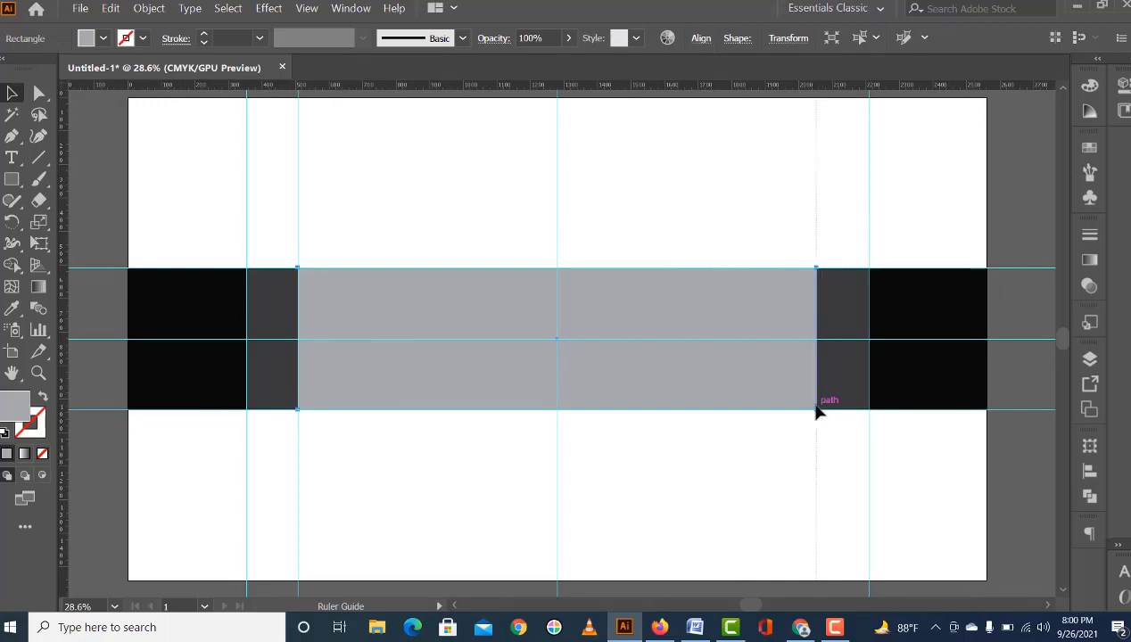
Step: Delete the light grey rectangle and clear the selection
mouse_move(218, 159)
left_mouse_down()
mouse_move(921, 185)
mouse_move(259, 176)
left_mouse_up()
left_click(503, 303)
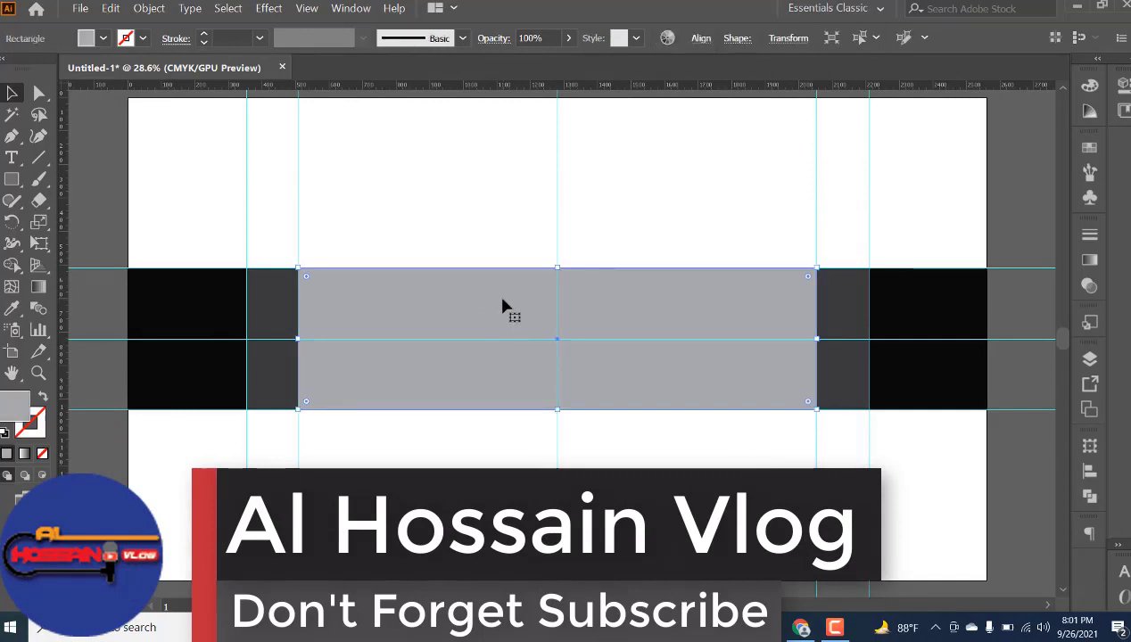
key("Delete")
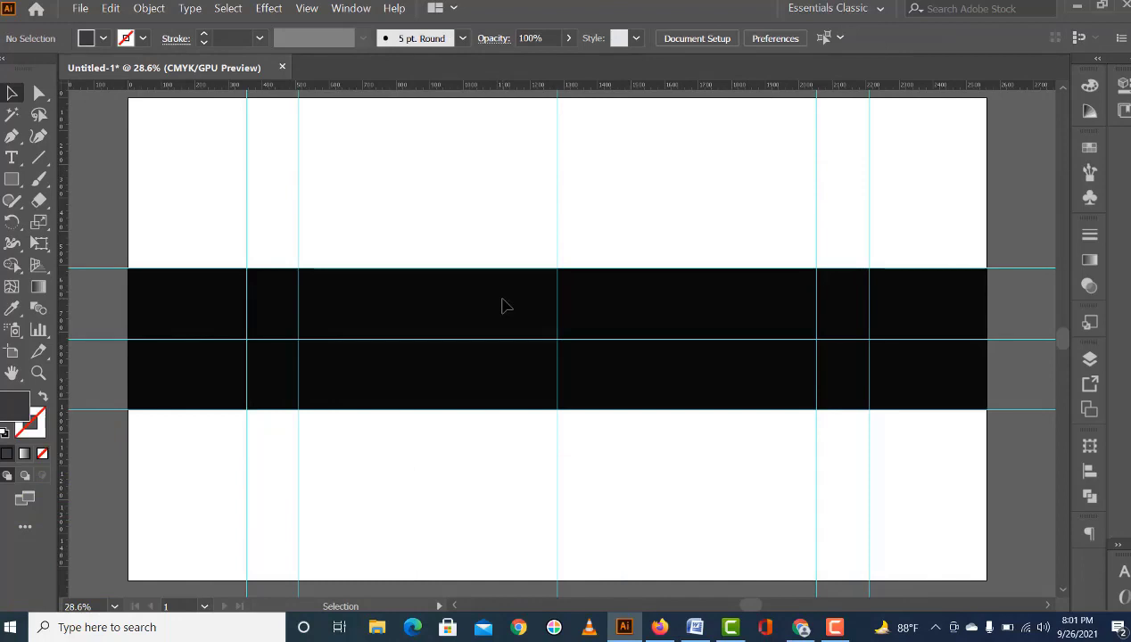
left_click_drag(435, 220, 674, 502)
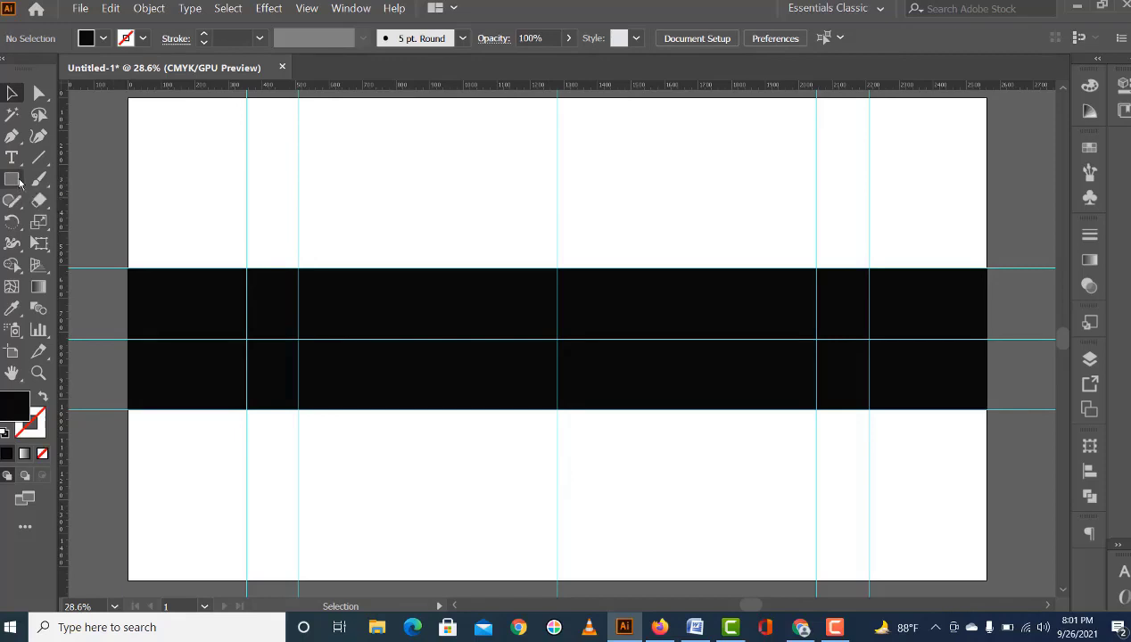
Step: Draw a 966 px black circle over the band and shift it slightly up and left
left_click_drag(18, 181, 109, 225)
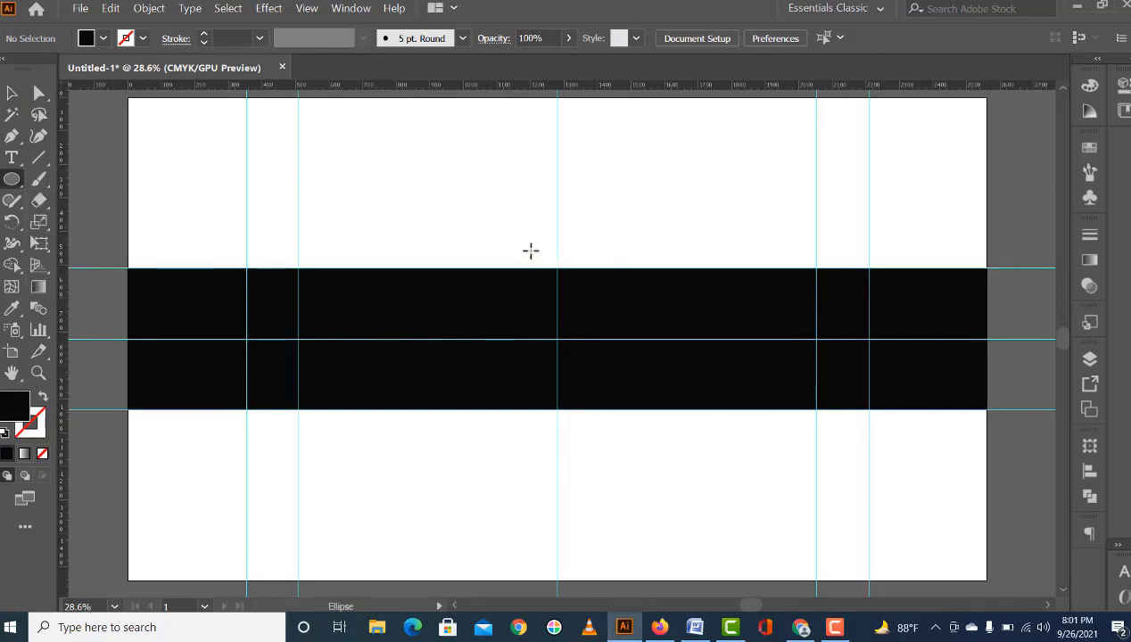
mouse_move(532, 254)
left_mouse_down()
mouse_move(856, 544)
mouse_move(881, 553)
left_mouse_up()
left_click(12, 93)
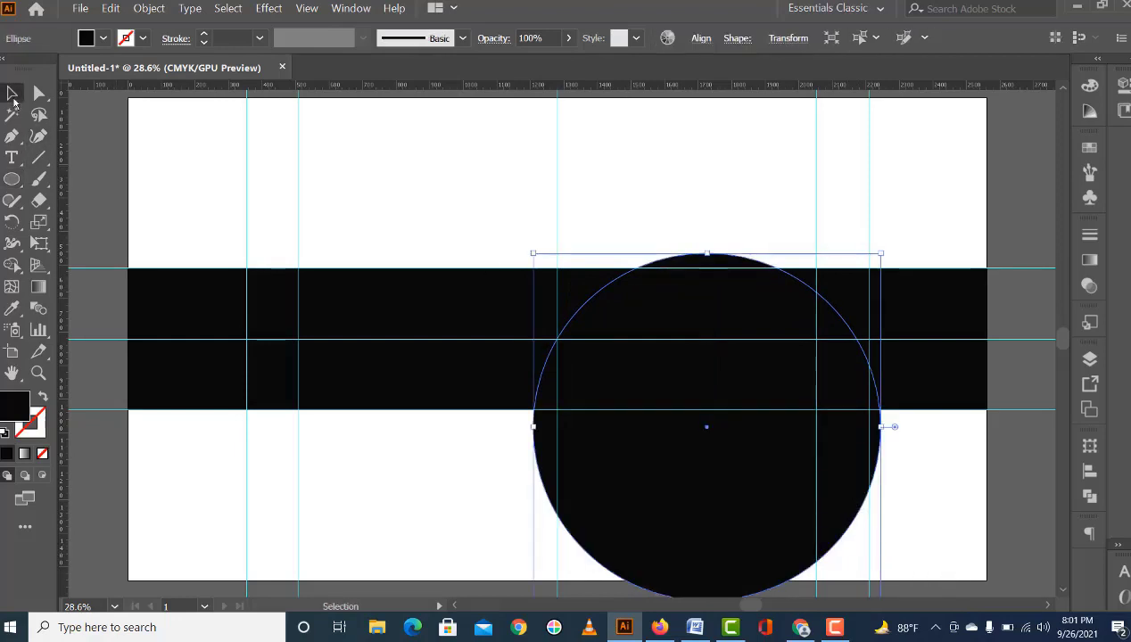
left_click_drag(698, 492, 686, 493)
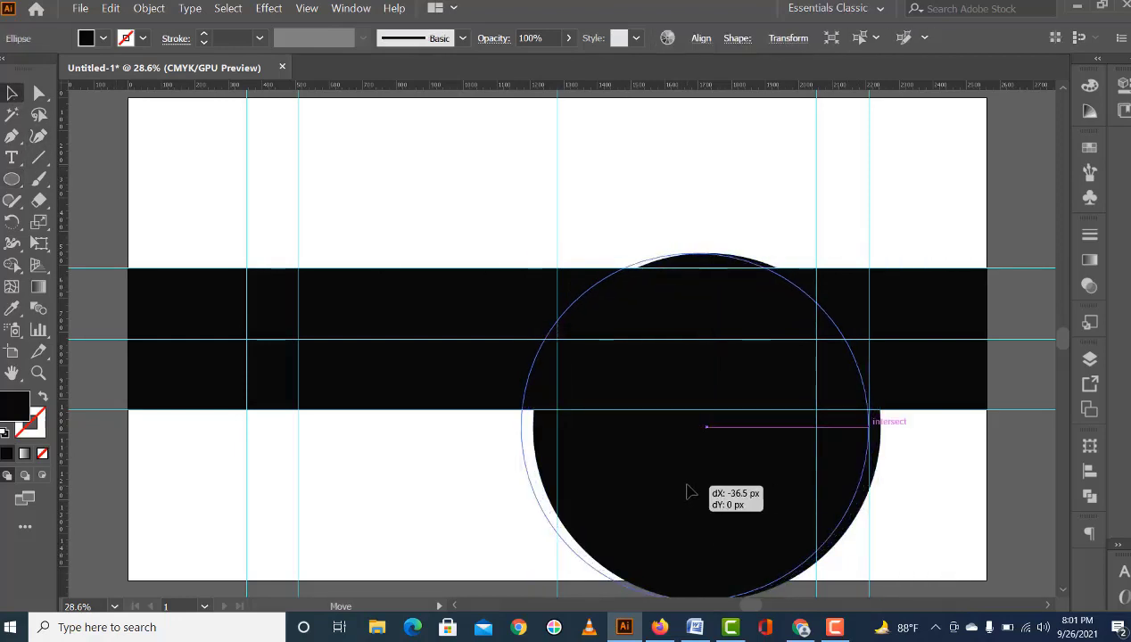
left_click_drag(694, 498, 678, 499)
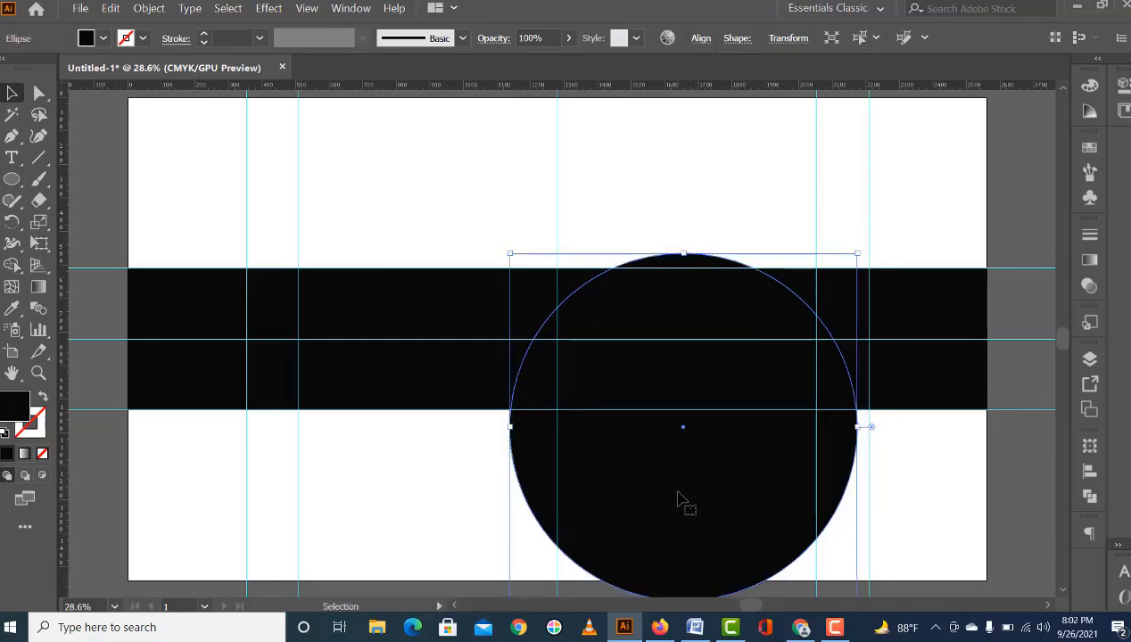
key("a")
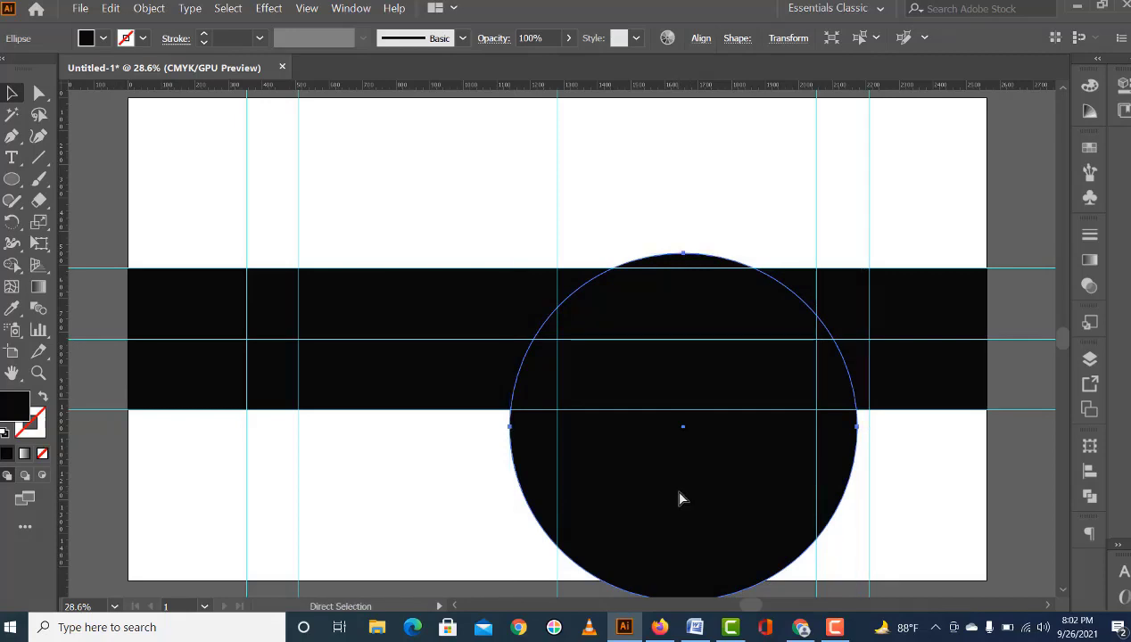
left_click(682, 498)
key("v")
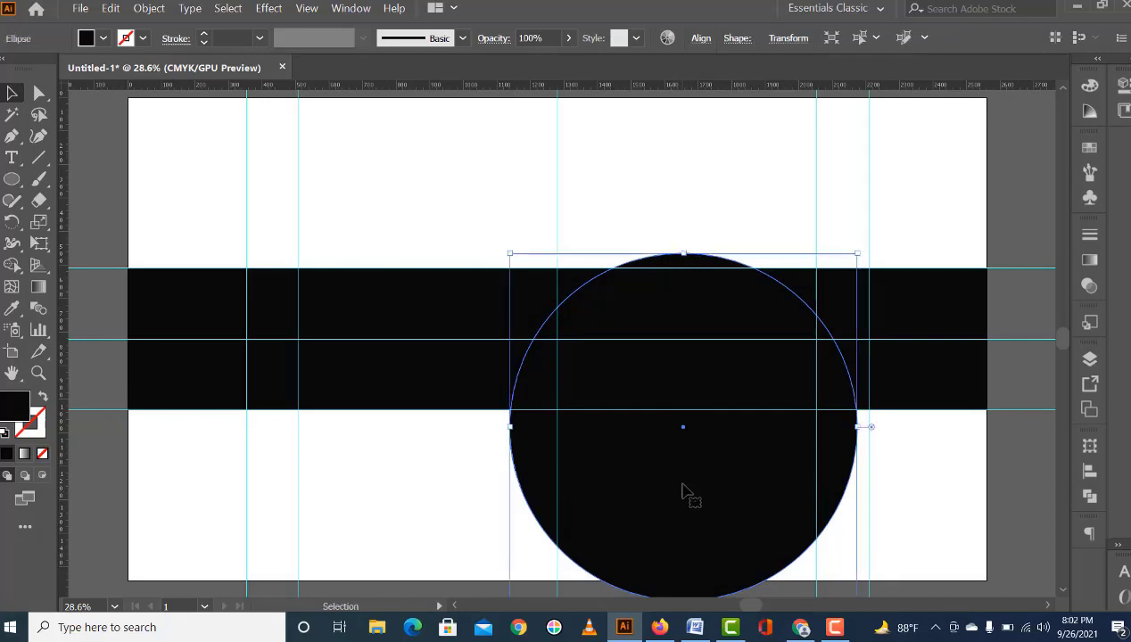
mouse_move(683, 485)
left_mouse_down()
mouse_move(662, 479)
mouse_move(648, 492)
left_mouse_up()
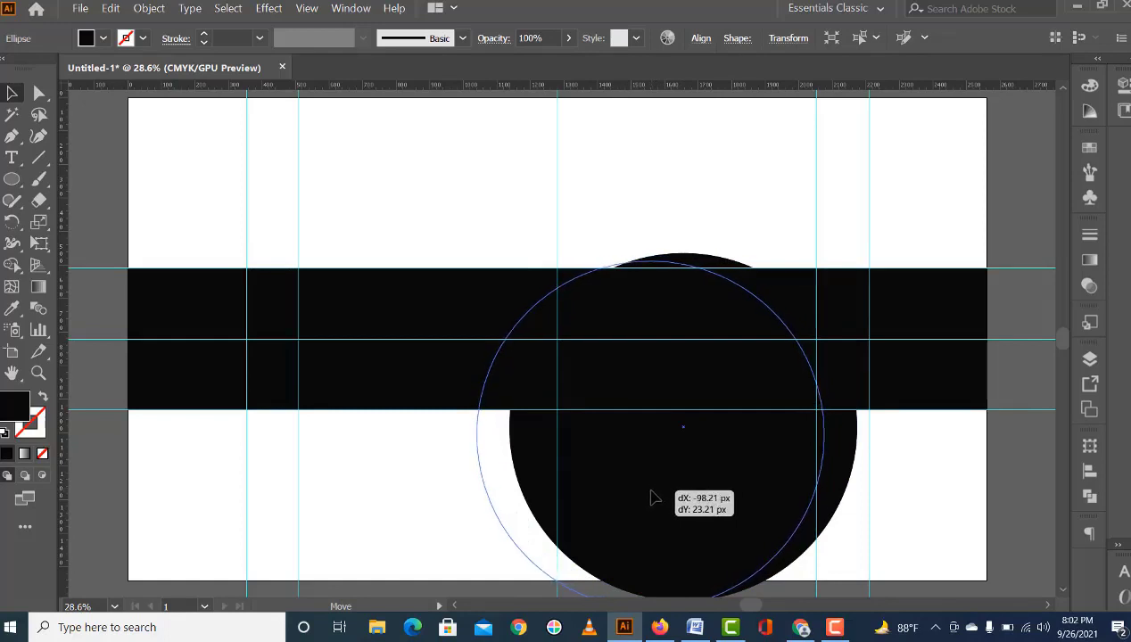
Step: Select both circles and nudge them a few pixels up and to the right
left_click_drag(652, 497, 653, 497)
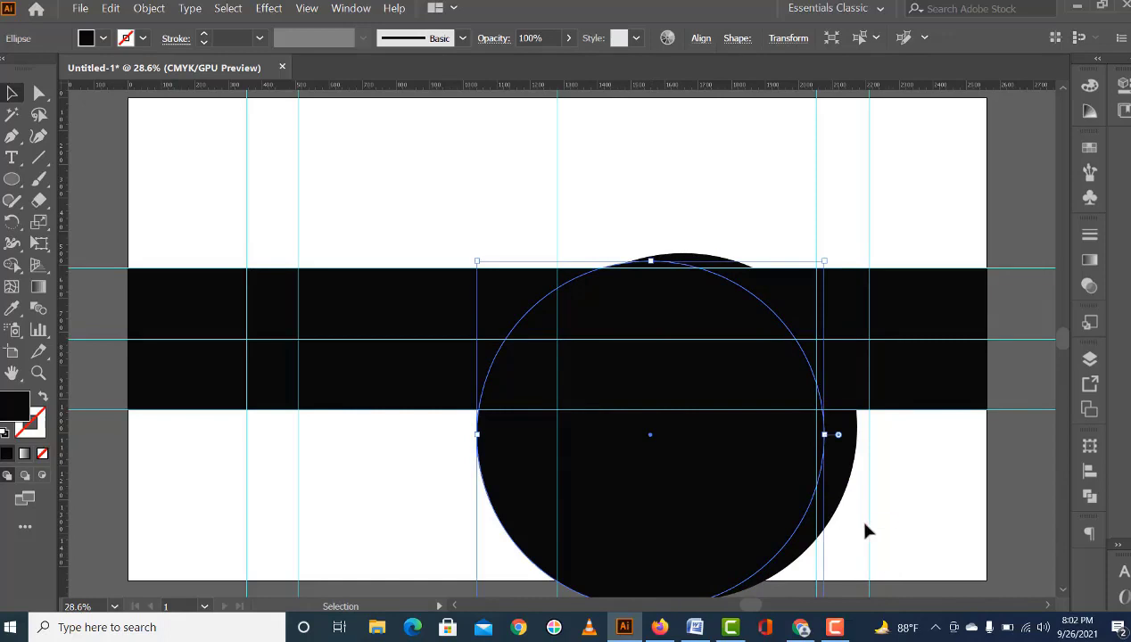
left_click(599, 486, "shift")
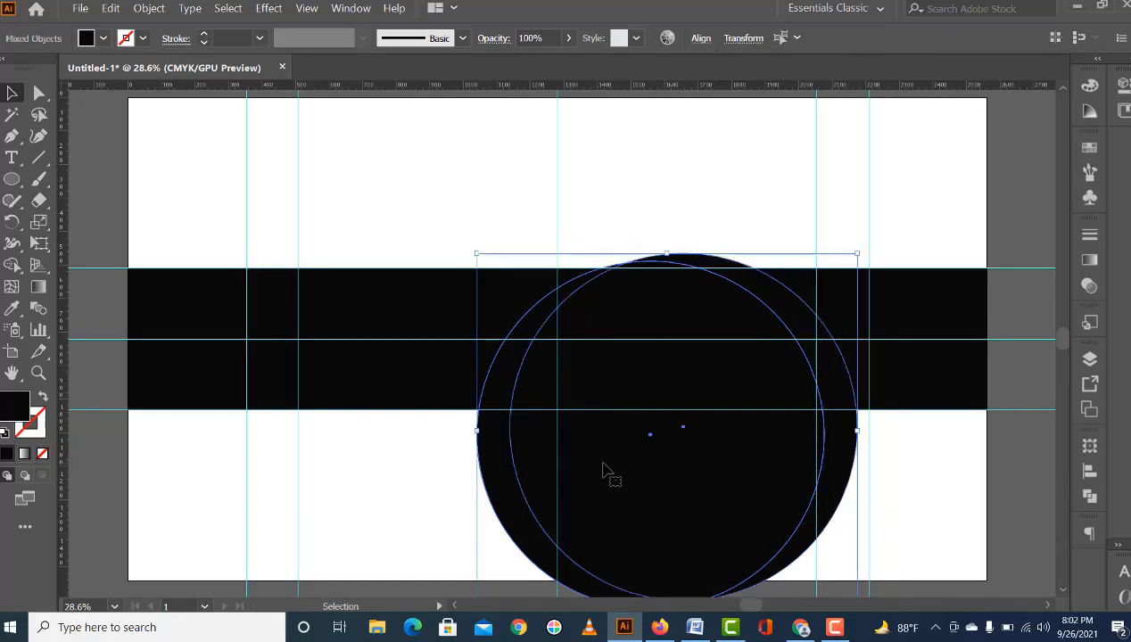
key("Up")
key("Up")
key("Up")
key("Up")
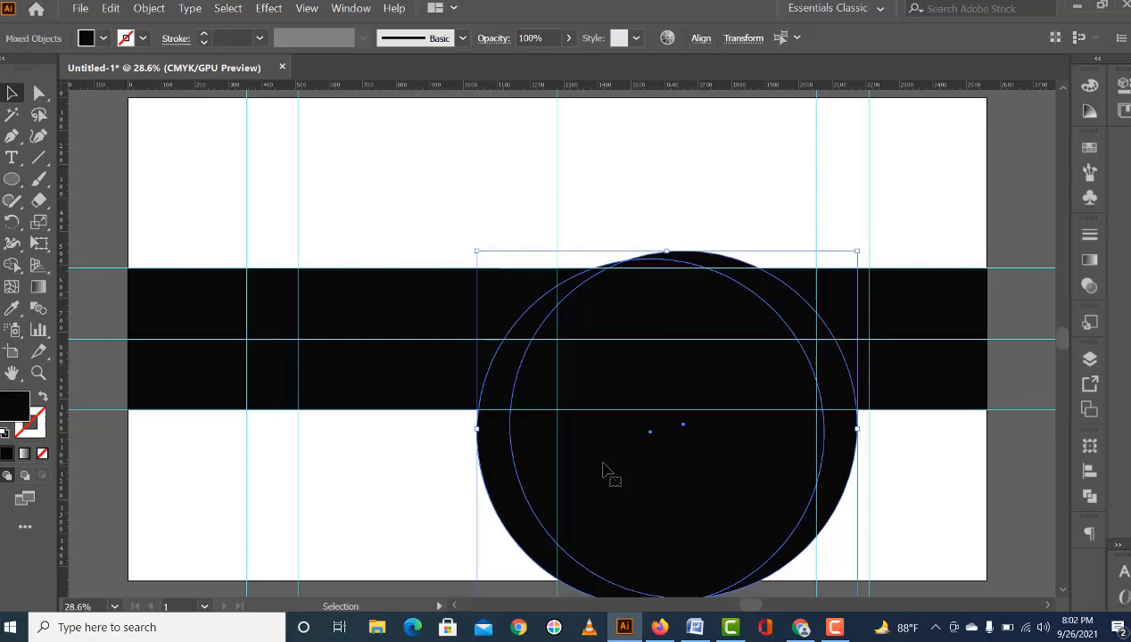
key("Right")
key("Right")
key("Right")
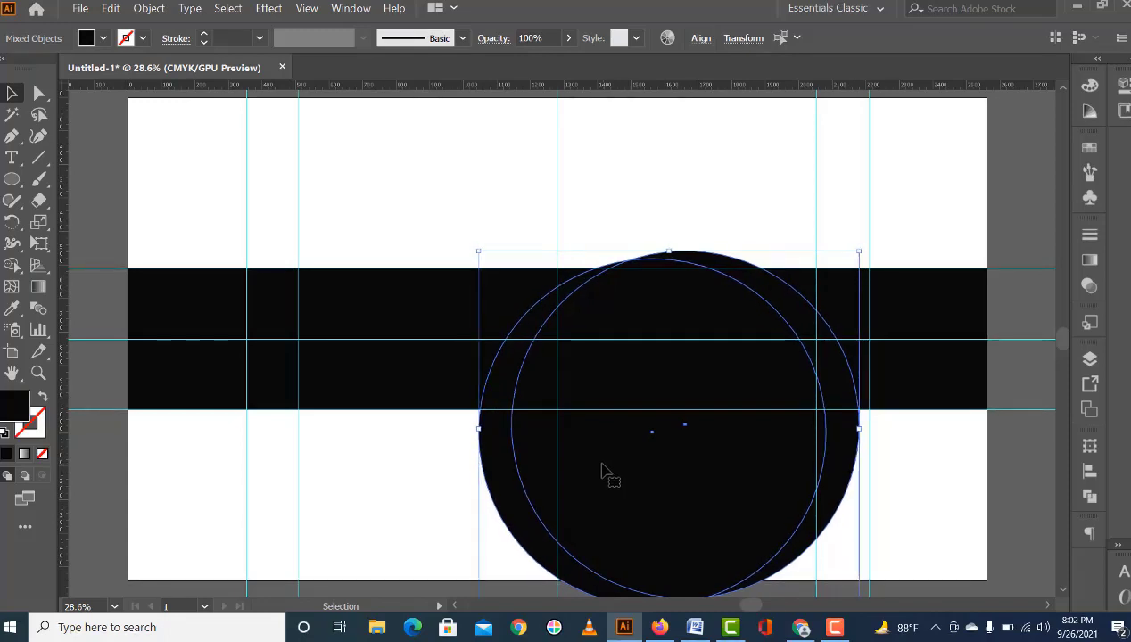
key("Up")
key("Up")
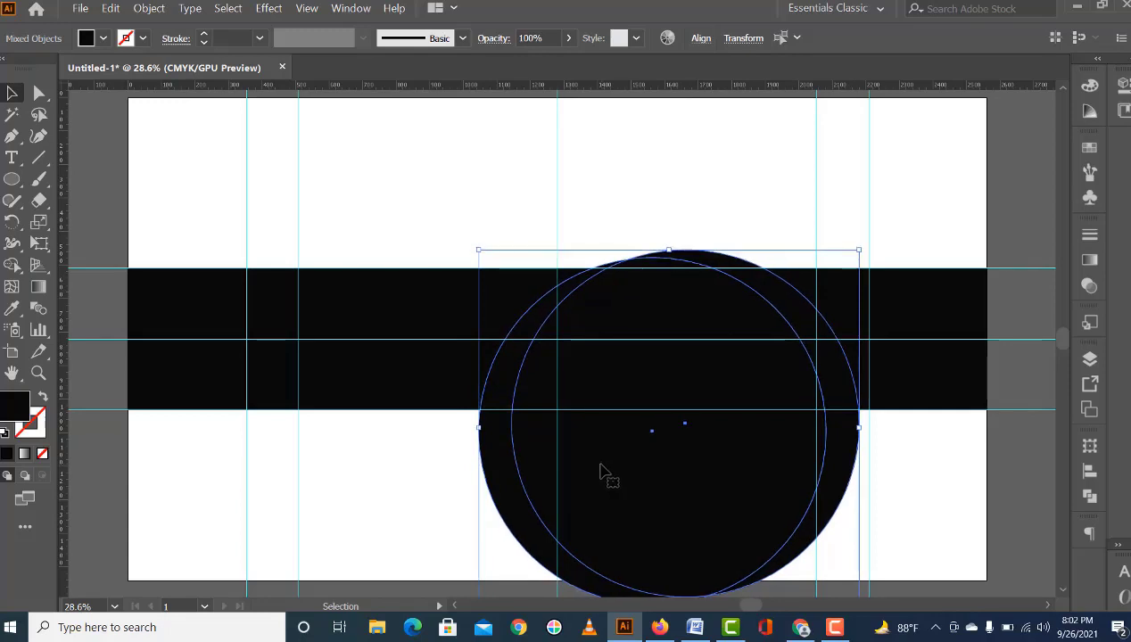
key("Right")
key("Right")
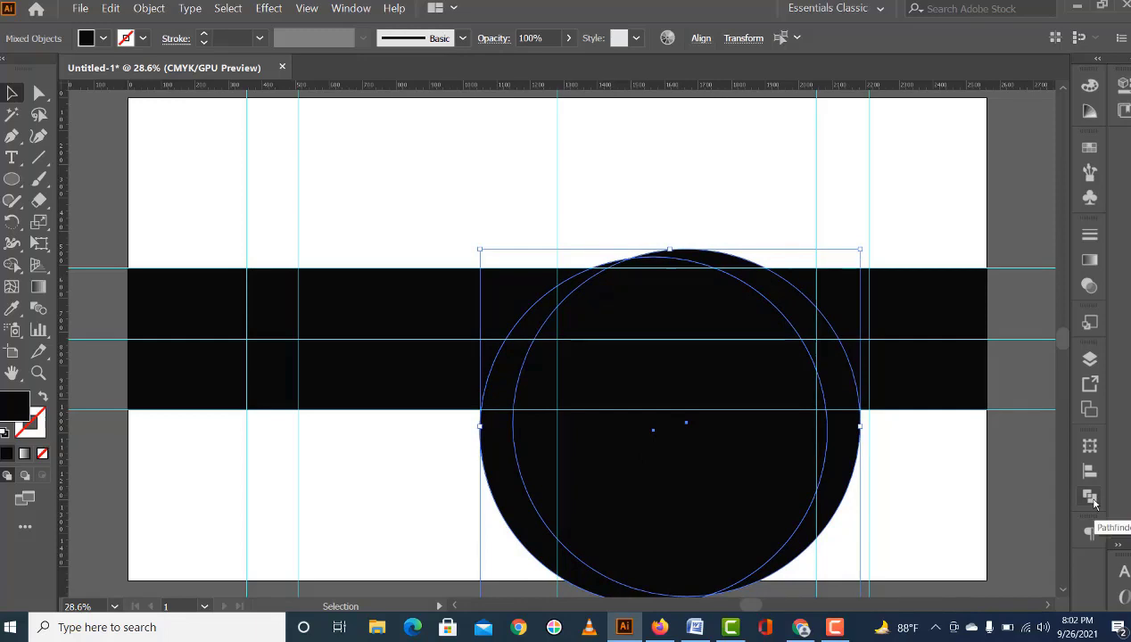
Step: Divide the overlapping circles with Pathfinder and ungroup the resulting pieces
left_click(1092, 500)
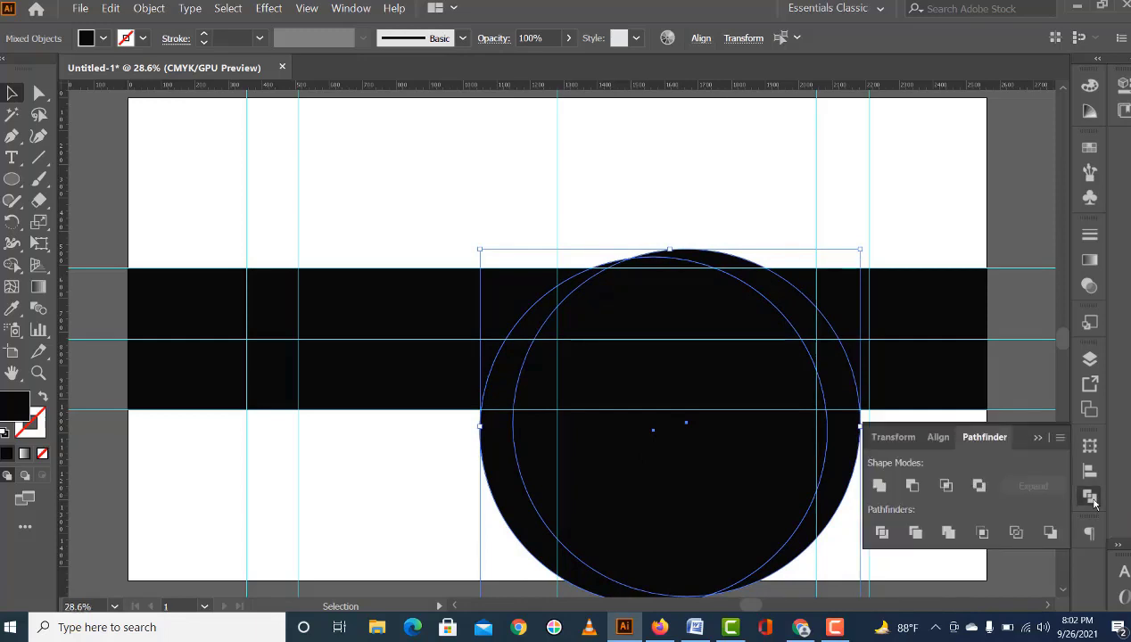
left_click(881, 533)
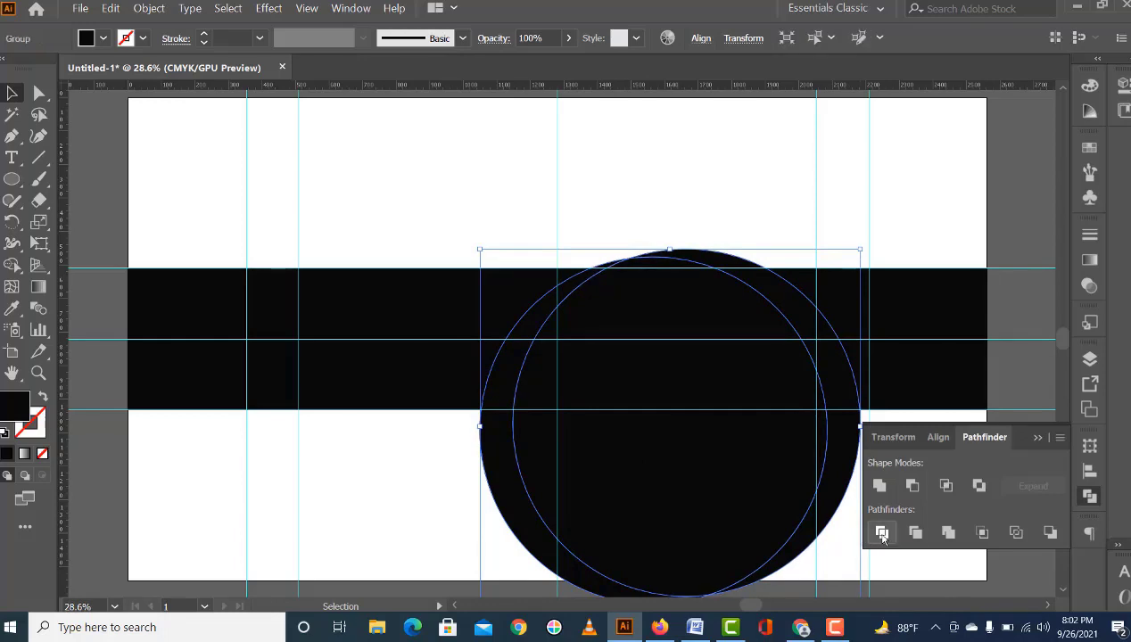
left_click(1038, 437)
left_click(899, 473)
left_click(698, 469)
right_click(679, 460)
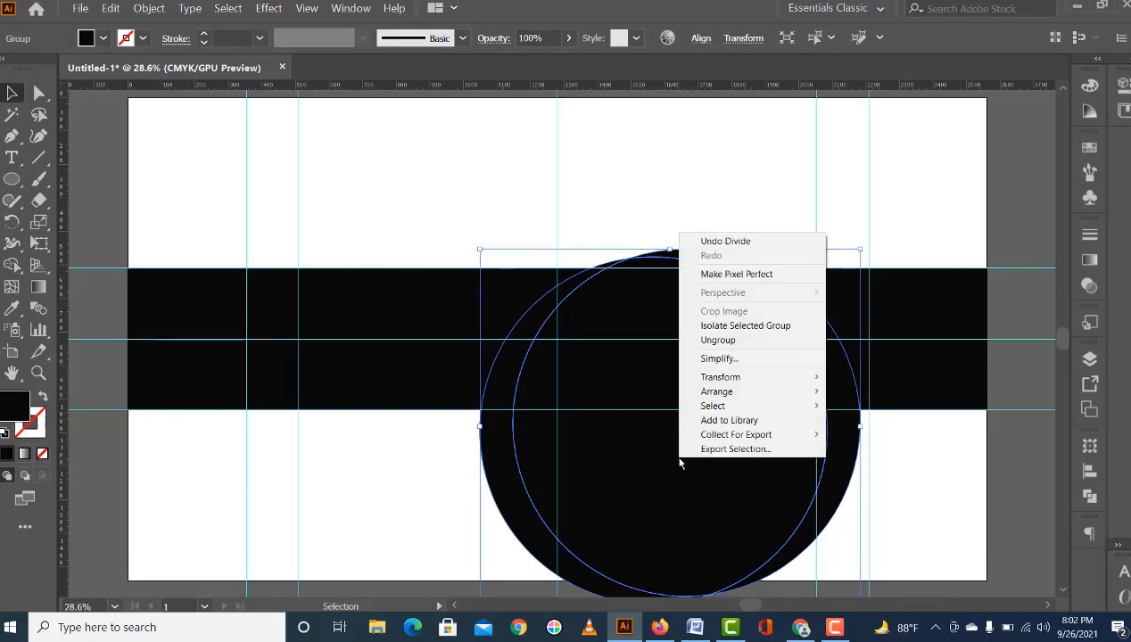
left_click(740, 342)
Step: Delete the middle circle piece, leaving a thin black crescent
left_click(972, 486)
left_click(835, 478)
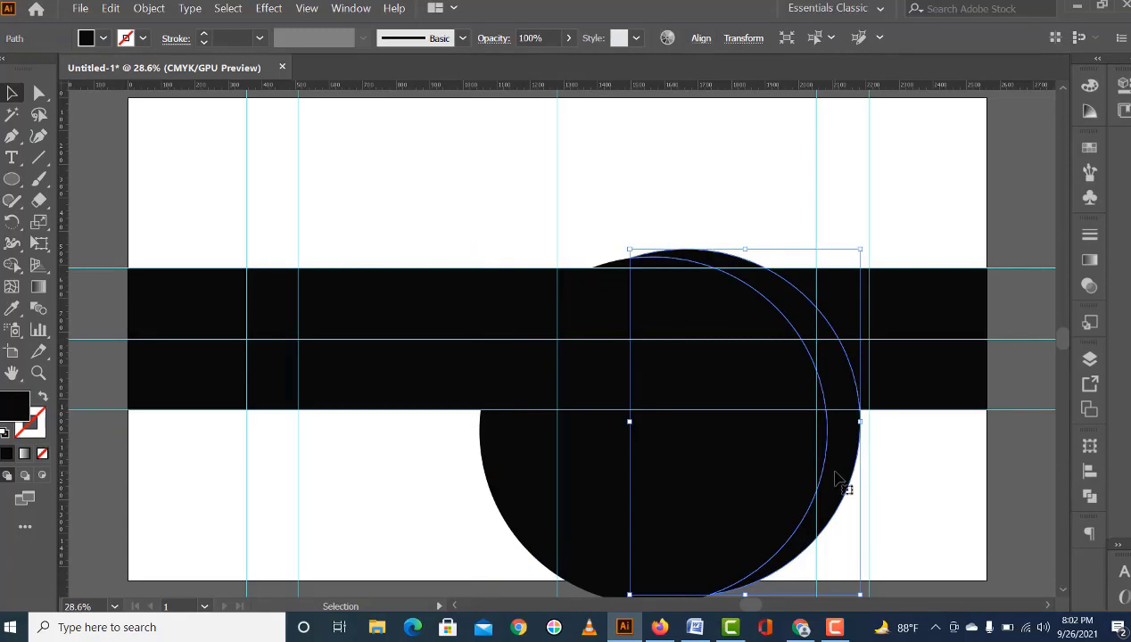
left_click(825, 462)
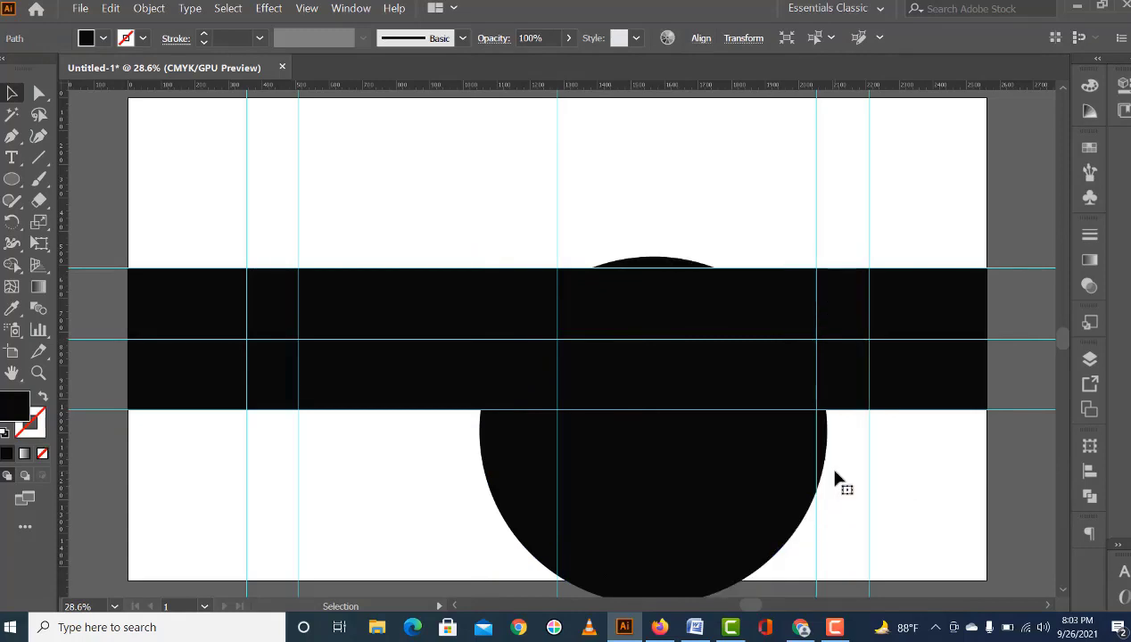
left_click(782, 476)
key("Delete")
left_click(785, 480)
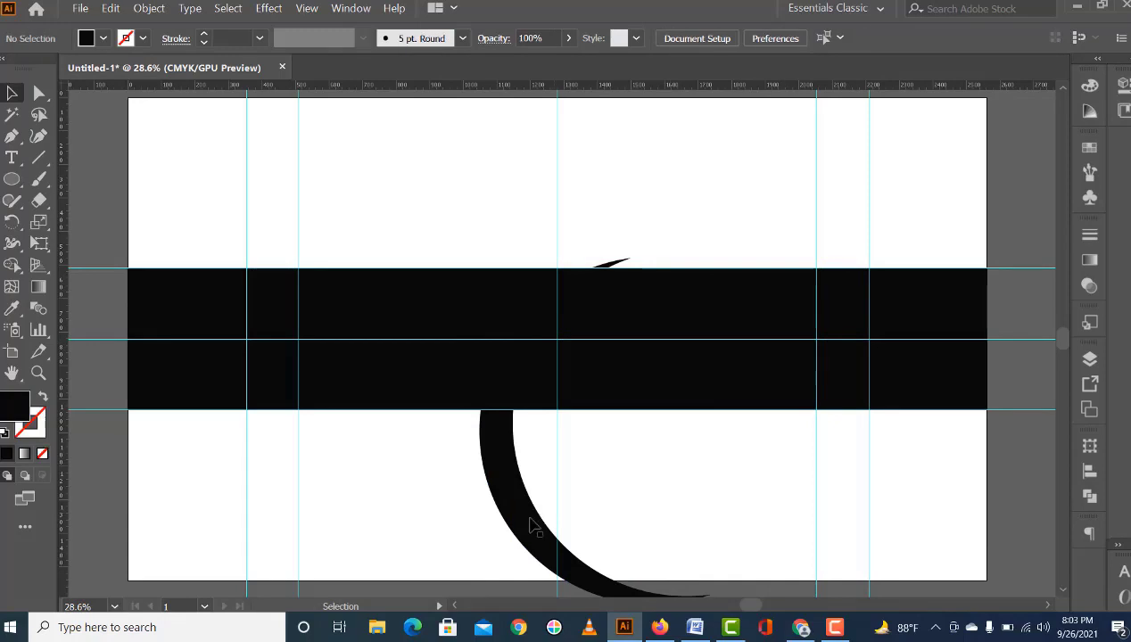
Step: With Shape Builder, erase the crescent's lower part and its tip above the black bar
left_click(519, 523)
left_click(594, 486)
left_click_drag(452, 231, 674, 490)
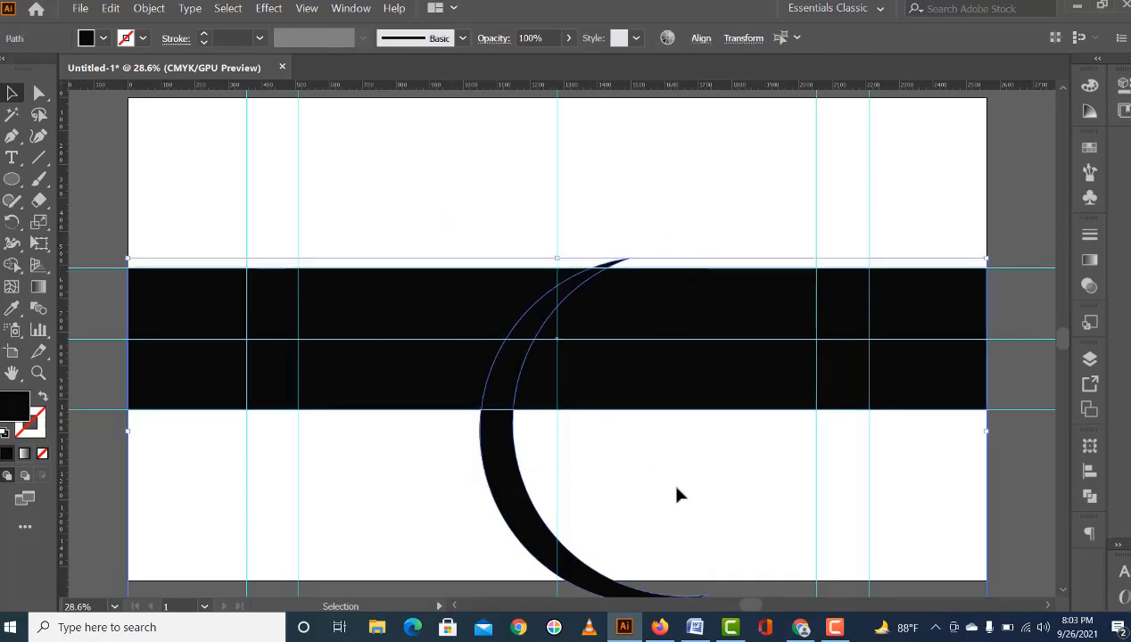
left_click(11, 266)
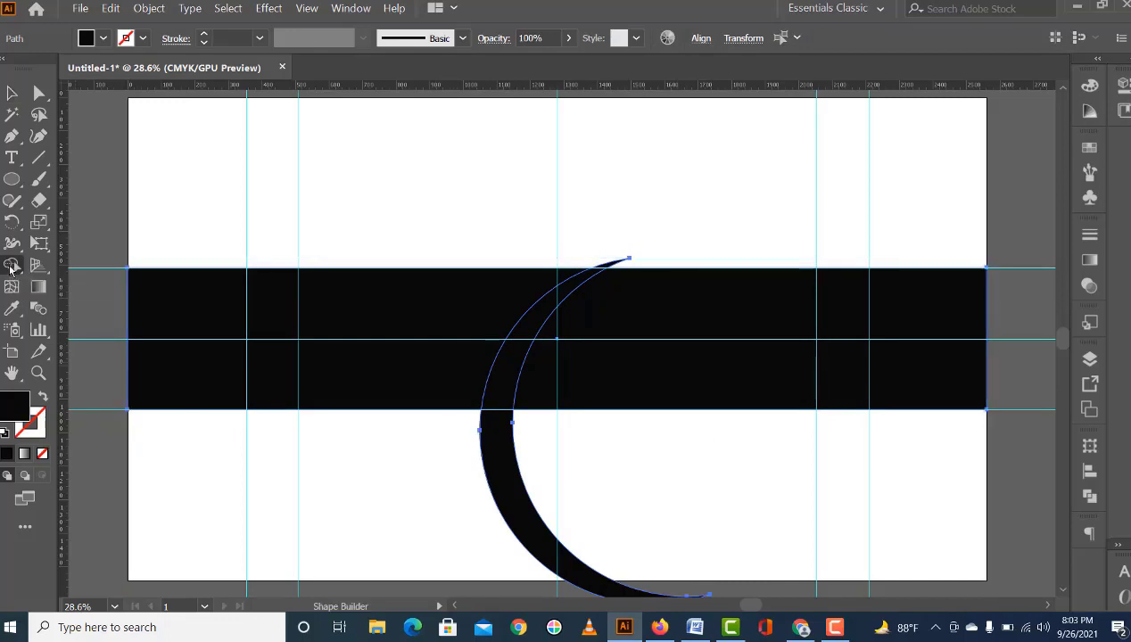
left_click(506, 459)
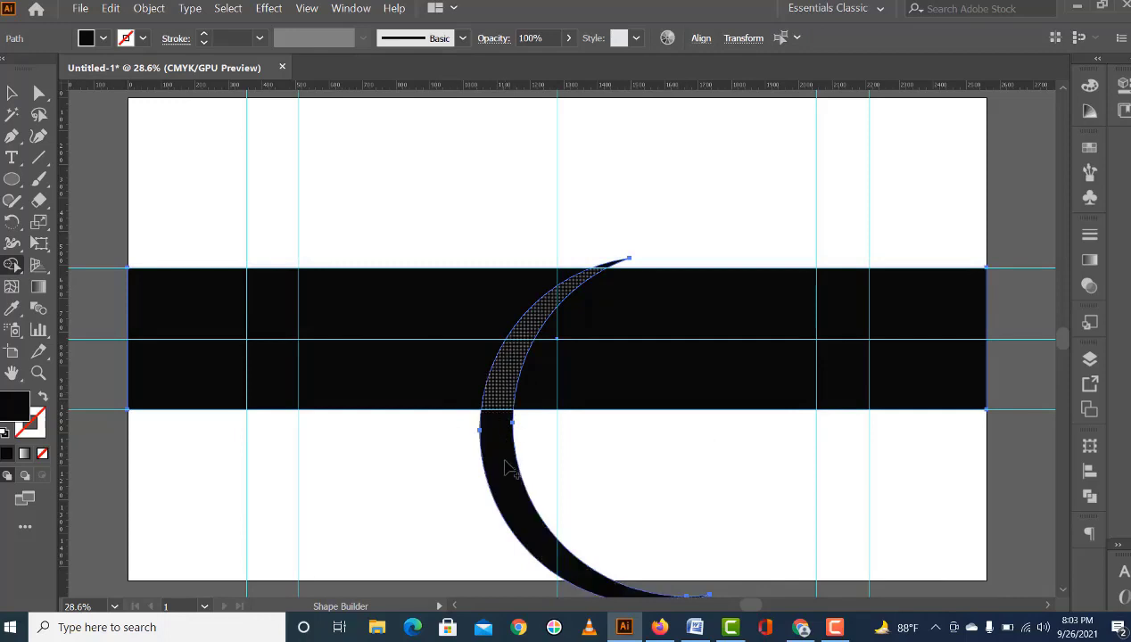
left_click_drag(505, 476, 506, 375)
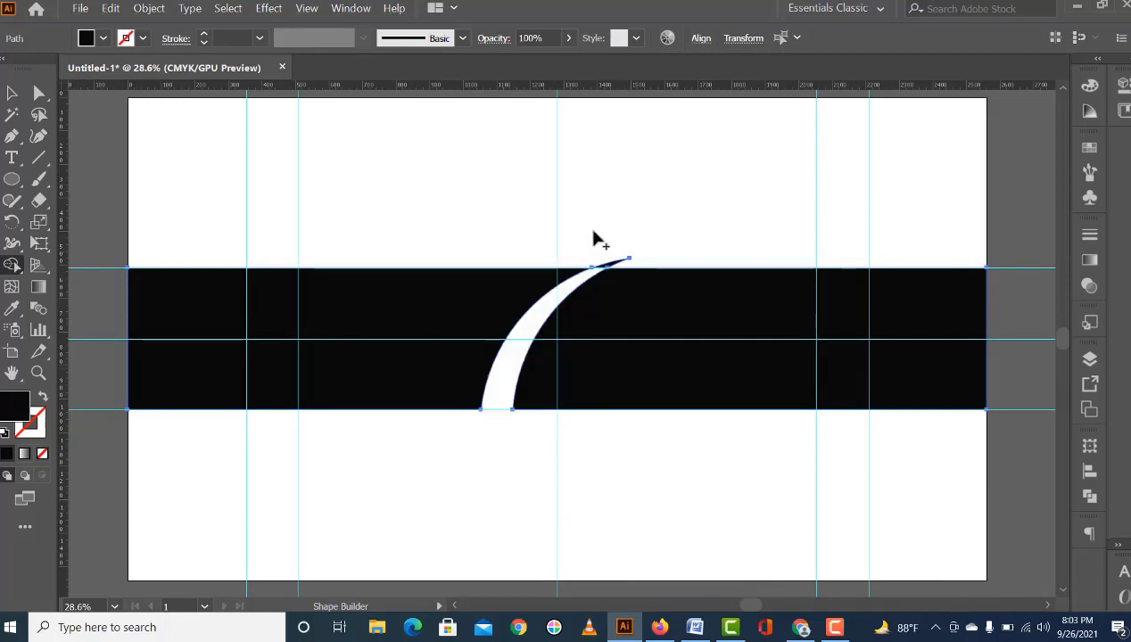
left_click(604, 268, "alt")
Step: From the desktop, open the Downloads folder via This PC
key("super+d")
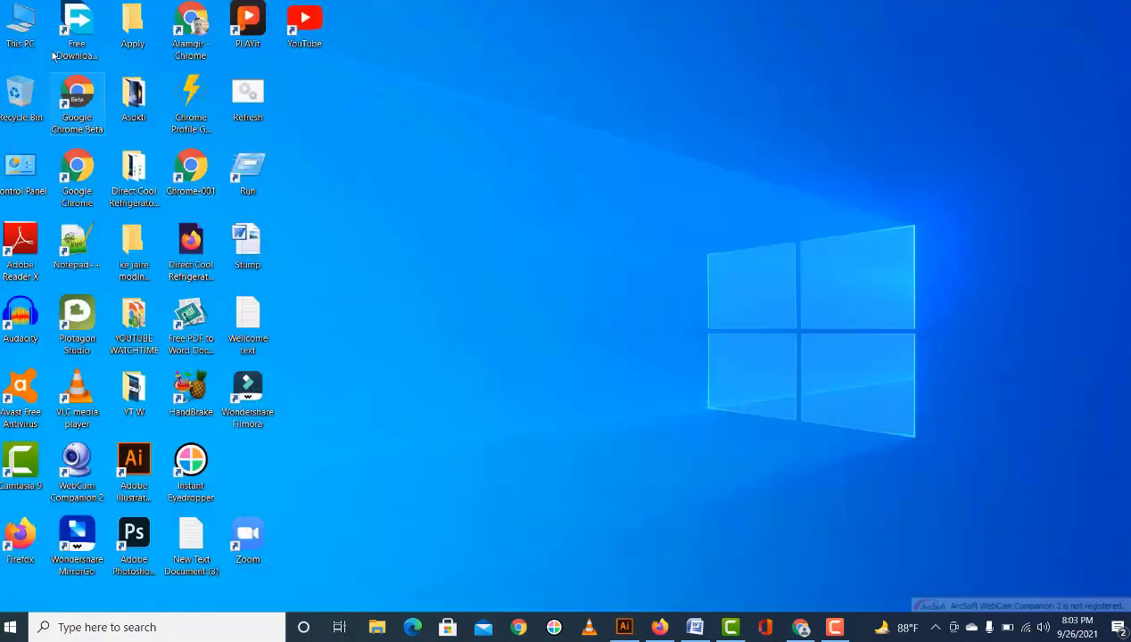
right_click(24, 30)
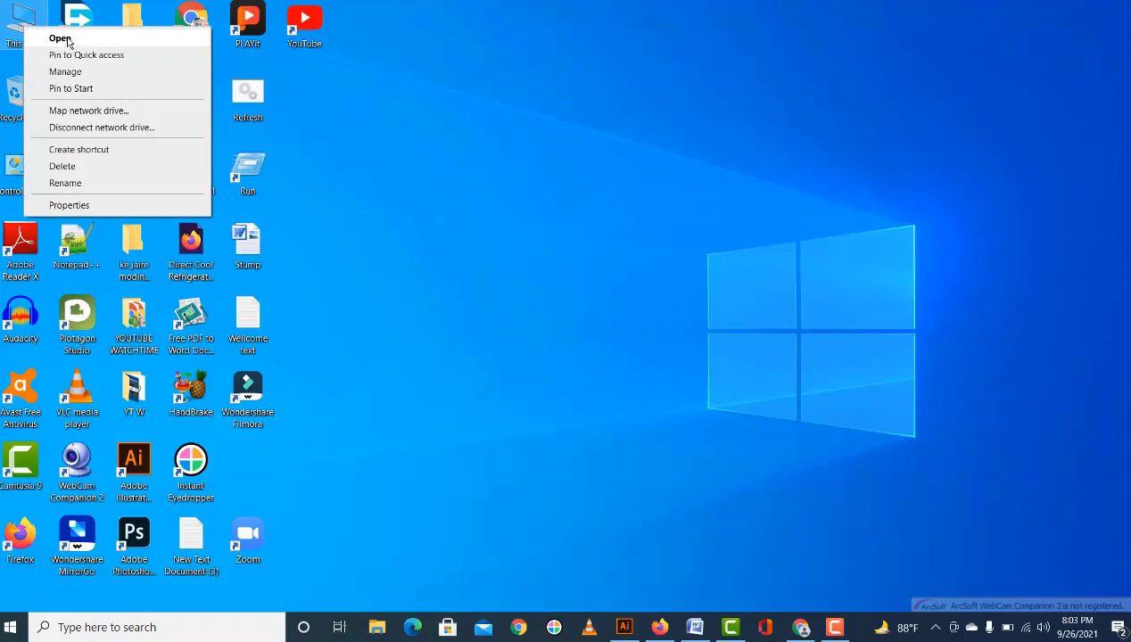
left_click(792, 210)
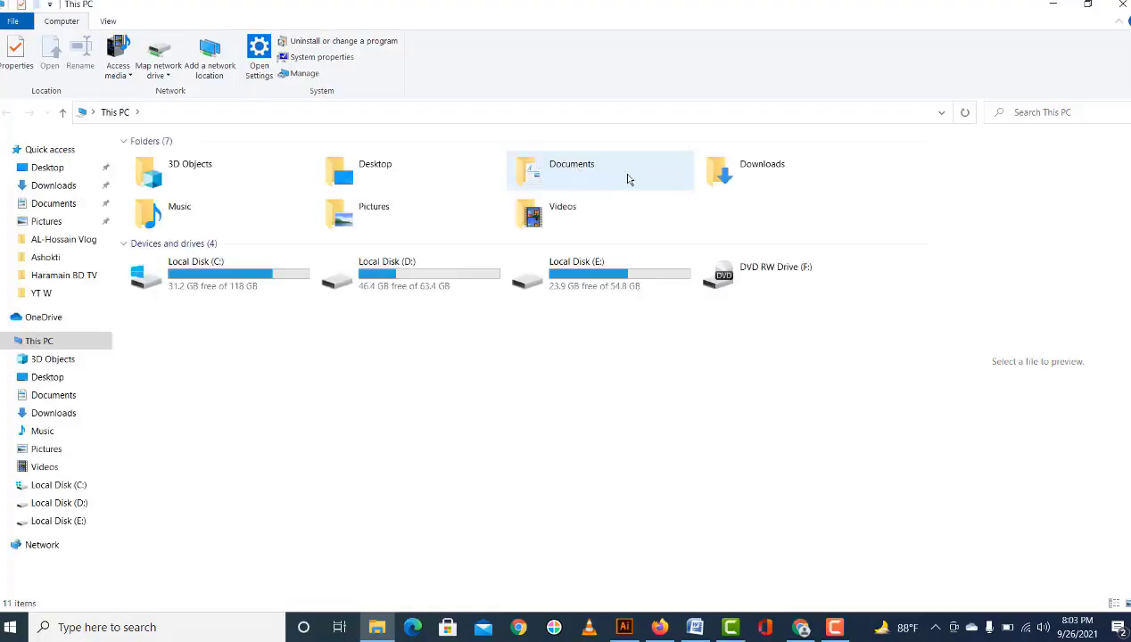
left_click(761, 170)
right_click(761, 171)
left_click(776, 169)
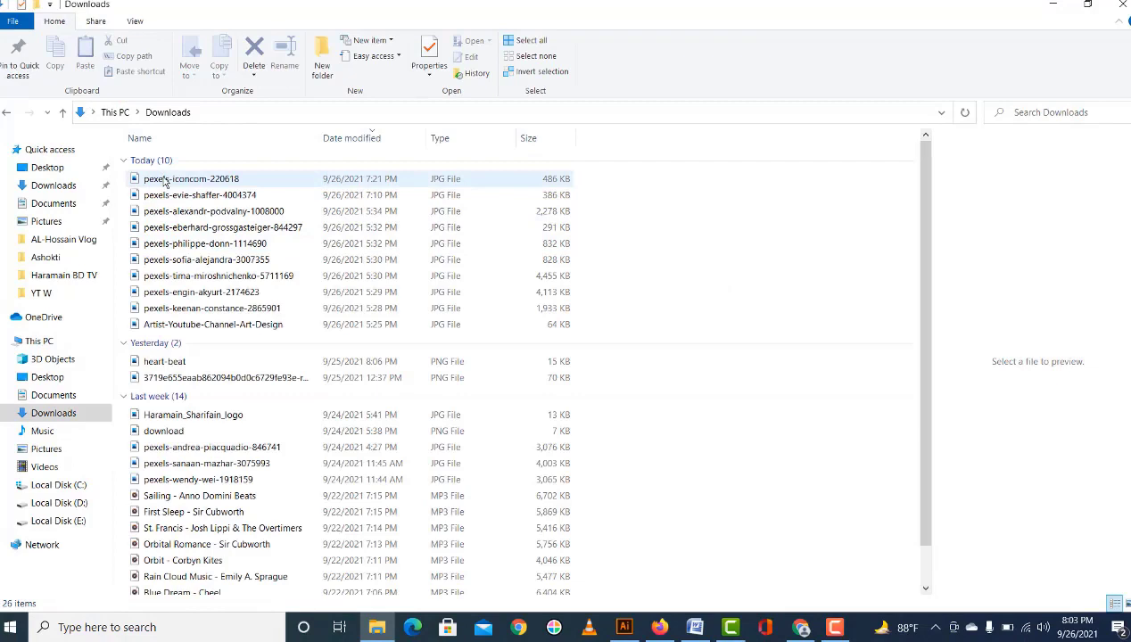
Step: Drag the candle photo pexels-iconcom-220618 onto the Illustrator banner
left_click(164, 183)
left_click(185, 196)
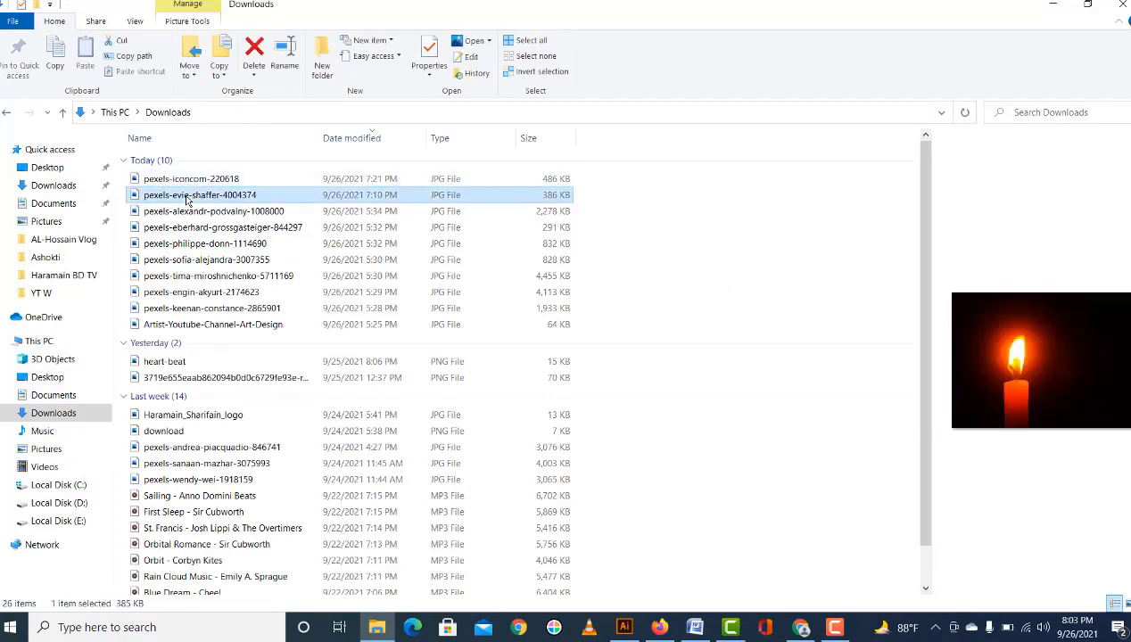
left_click(187, 176)
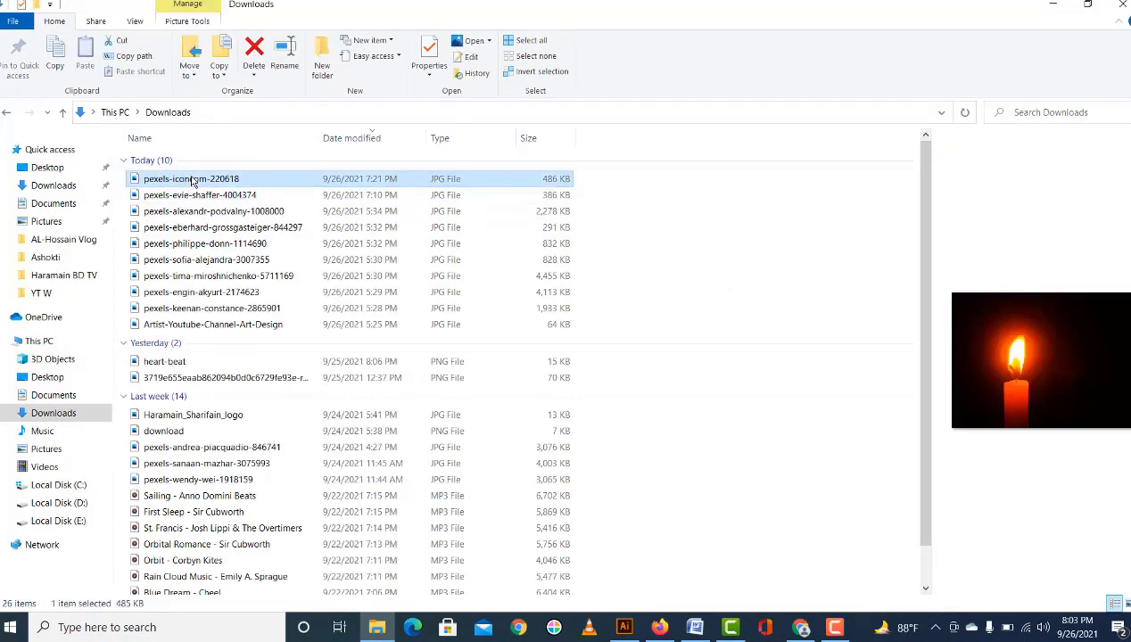
left_click(193, 195)
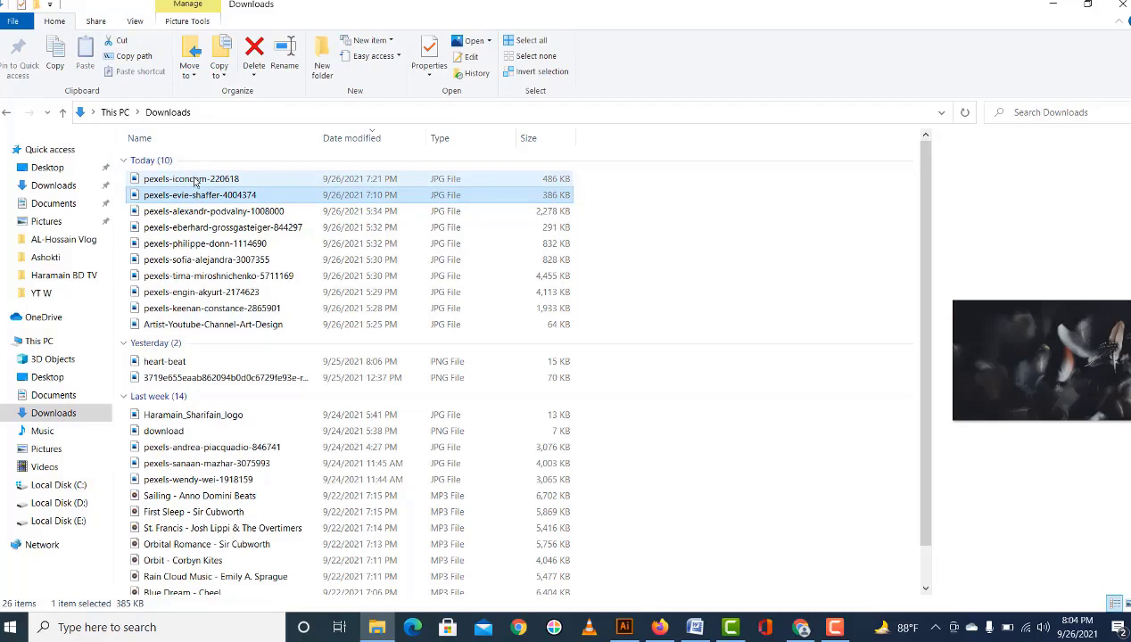
left_click(196, 182)
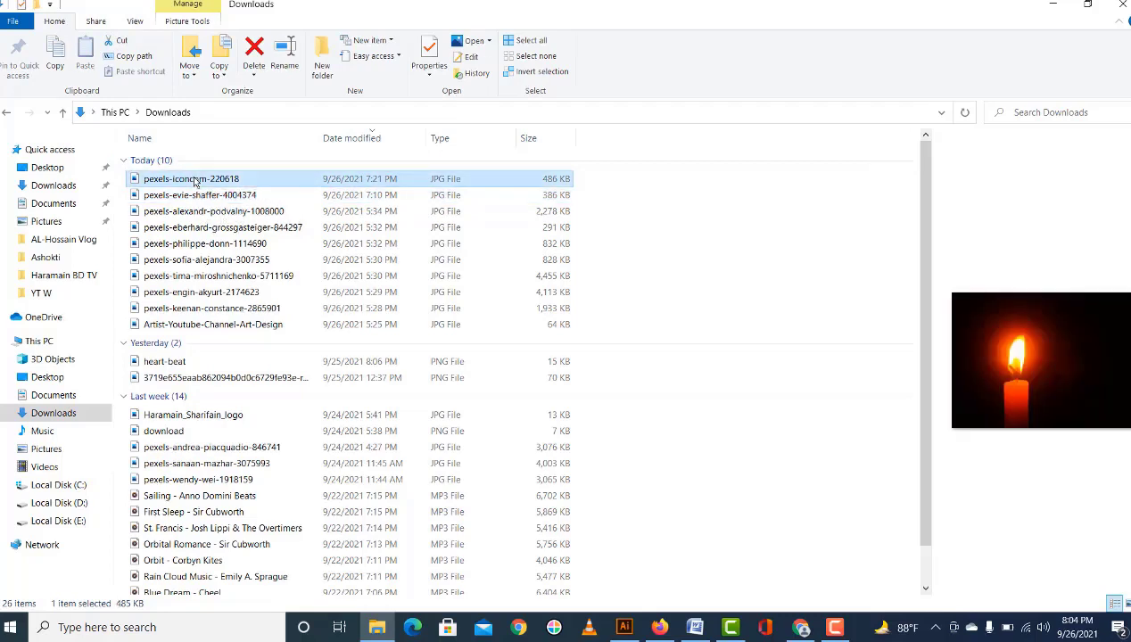
left_click_drag(253, 193, 638, 636)
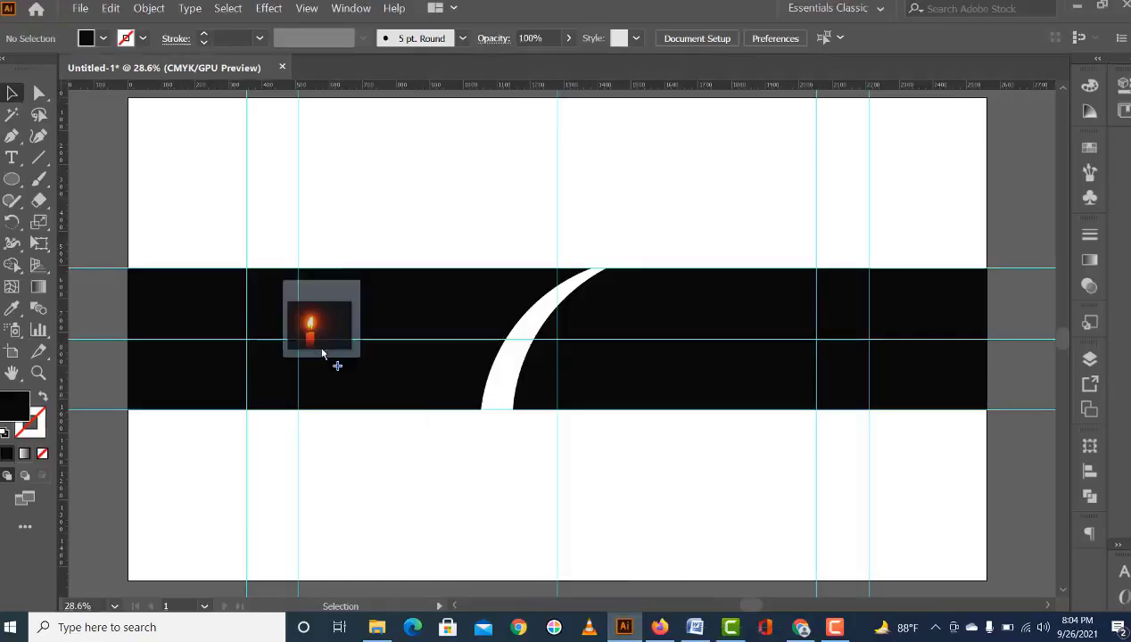
left_click_drag(638, 636, 321, 351)
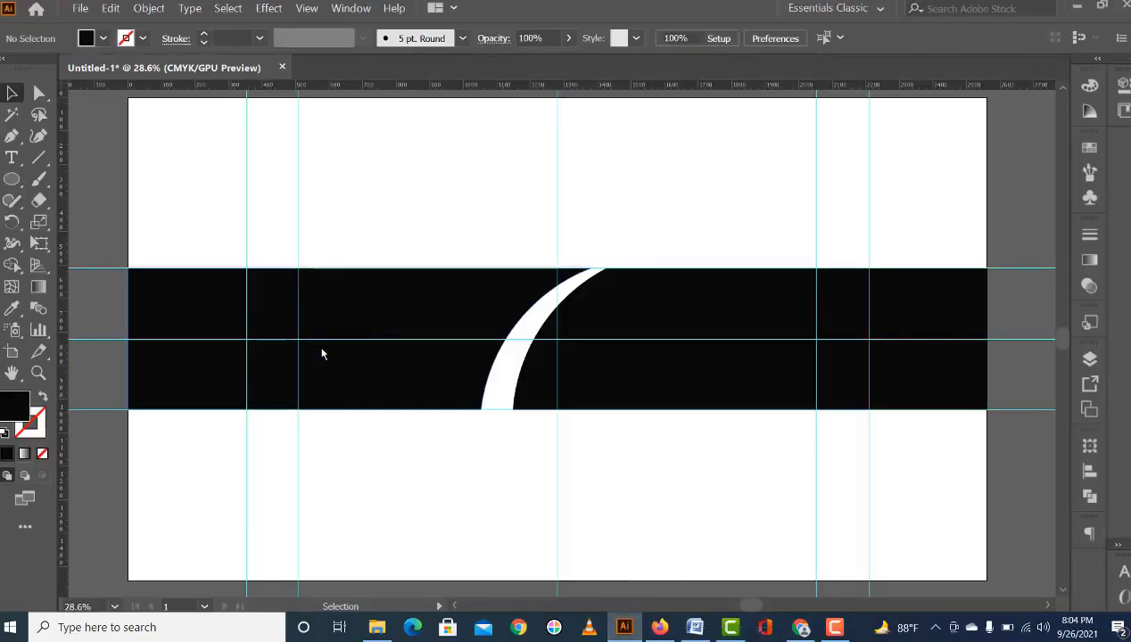
Step: Move and resize the candle photo to cover the black band's left portion
left_click_drag(535, 287, 612, 324)
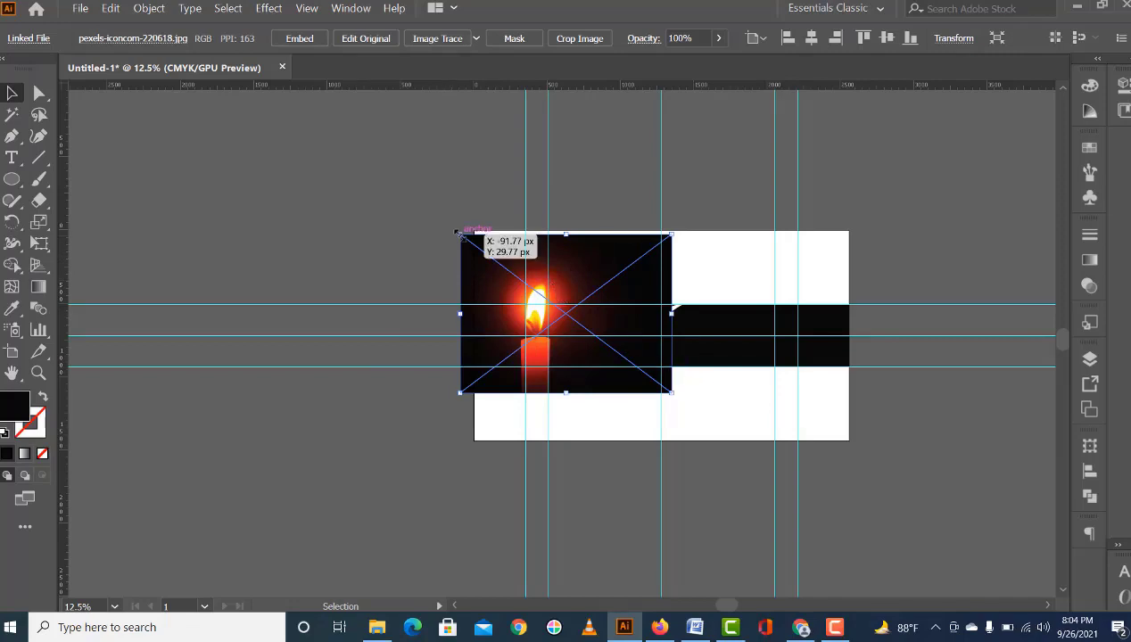
left_click_drag(458, 233, 461, 253)
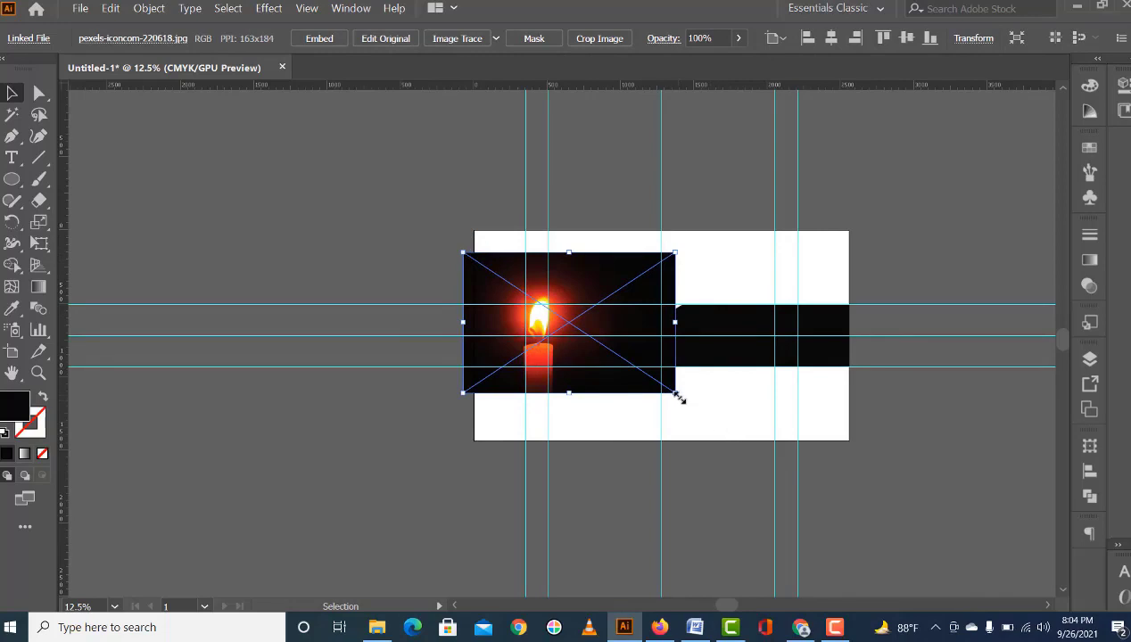
left_click_drag(678, 398, 676, 389)
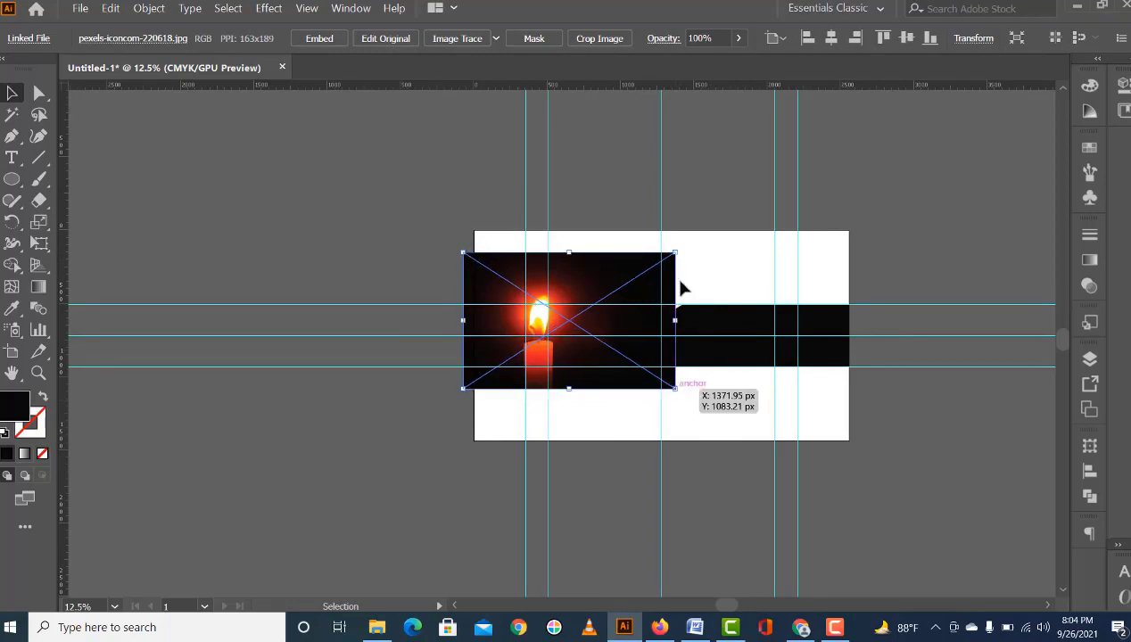
left_click_drag(675, 250, 675, 262)
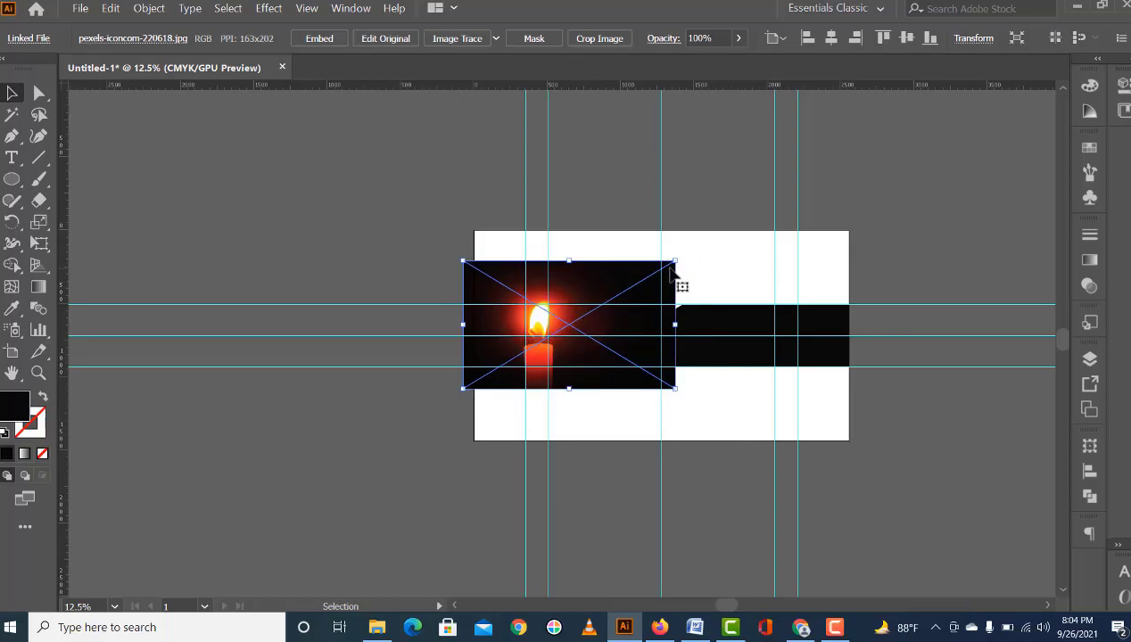
left_click_drag(671, 272, 672, 278)
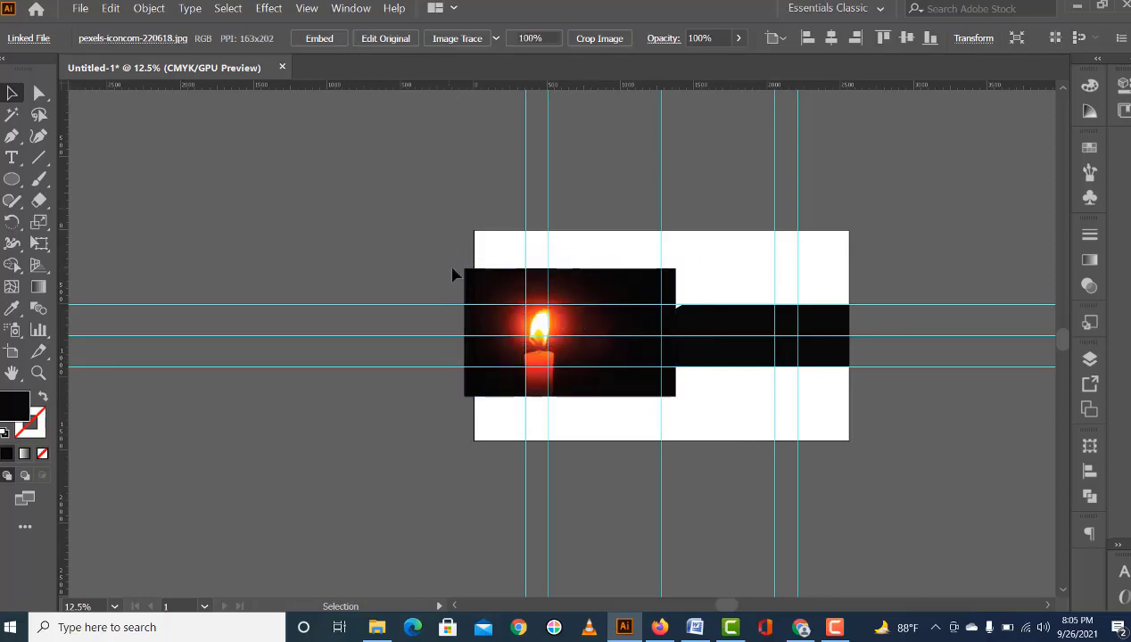
left_click(444, 245)
left_click(510, 282)
key("ctrl")
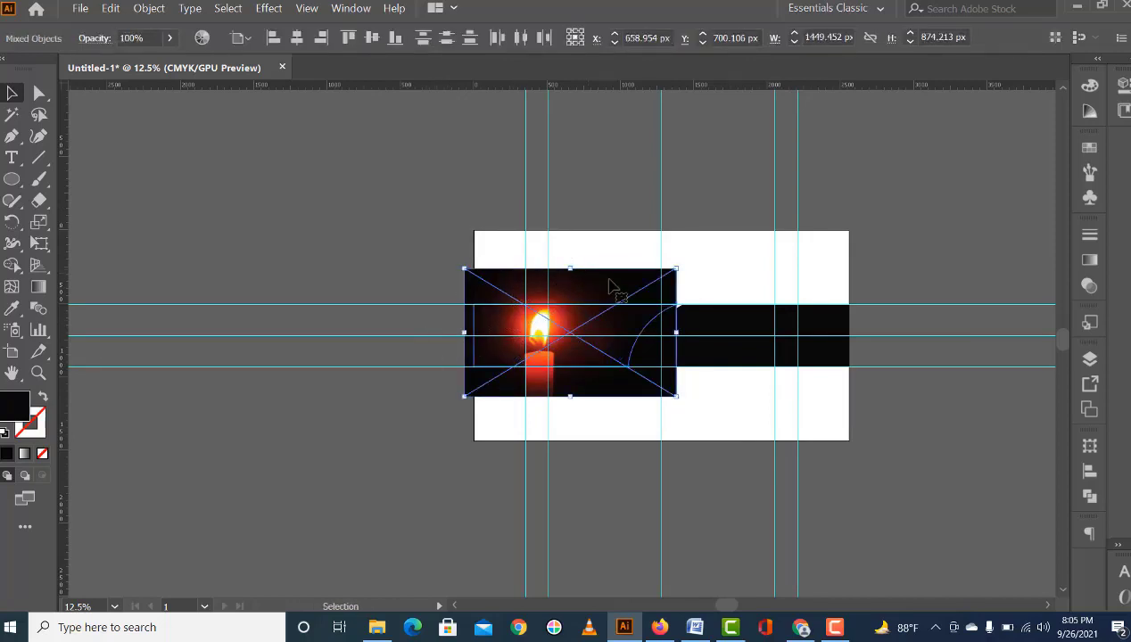
Step: Bring the curved black band shape in front of the candle photo
left_click(613, 285, "ctrl")
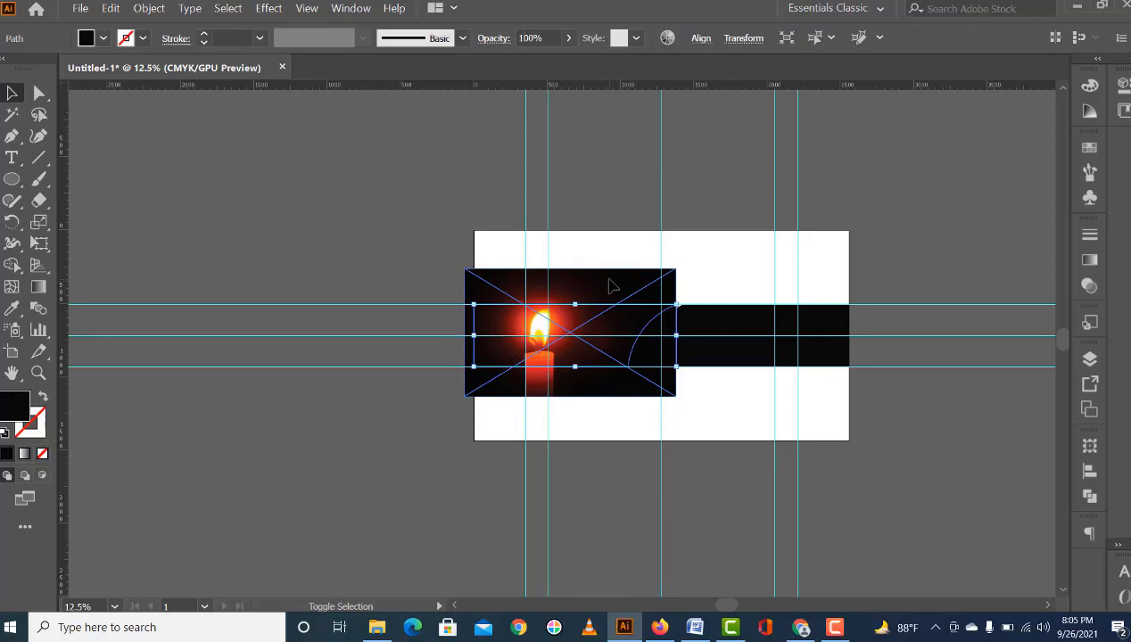
key("ctrl")
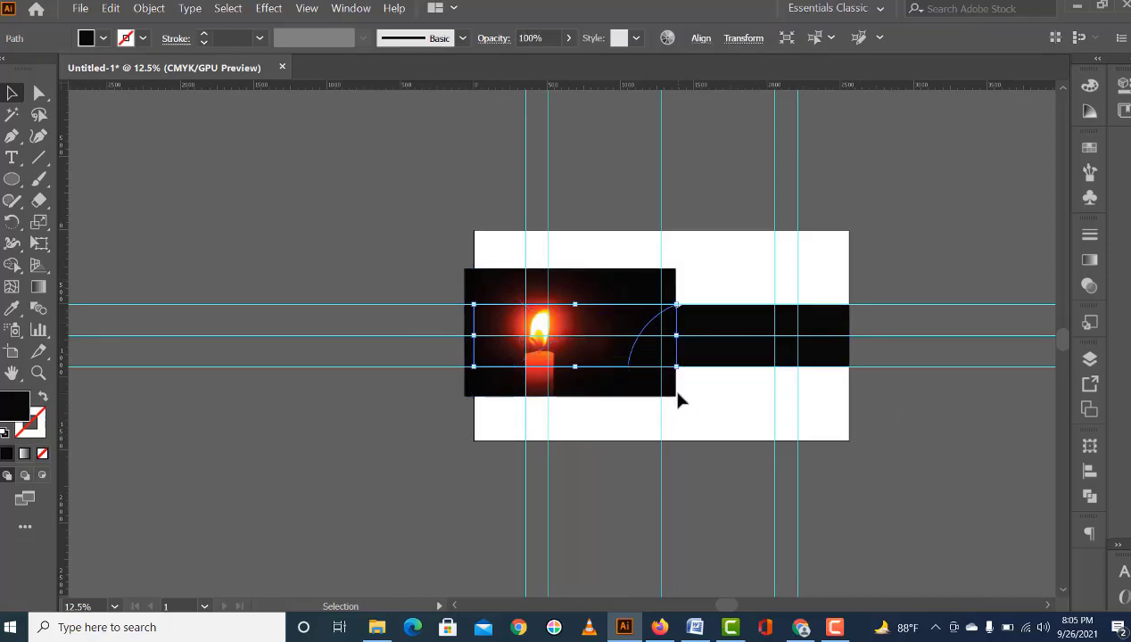
key("ctrl+shift+bracketright")
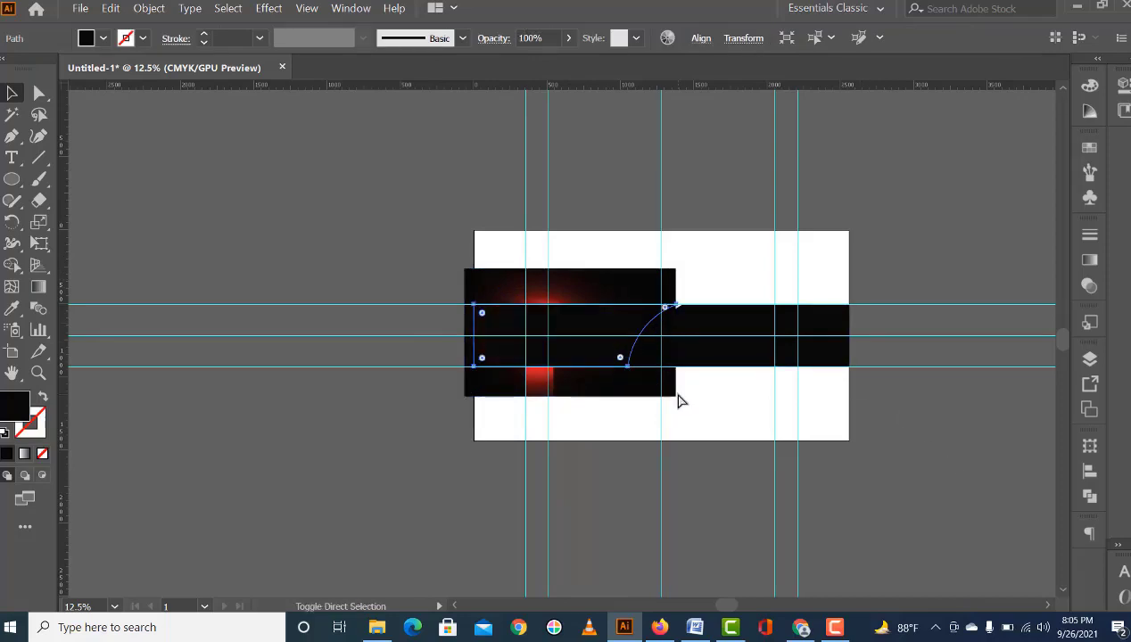
left_click(399, 299)
Step: Resize the candle photo to about 1449 × 821 px, snapped to the vertical guide
left_click(516, 275)
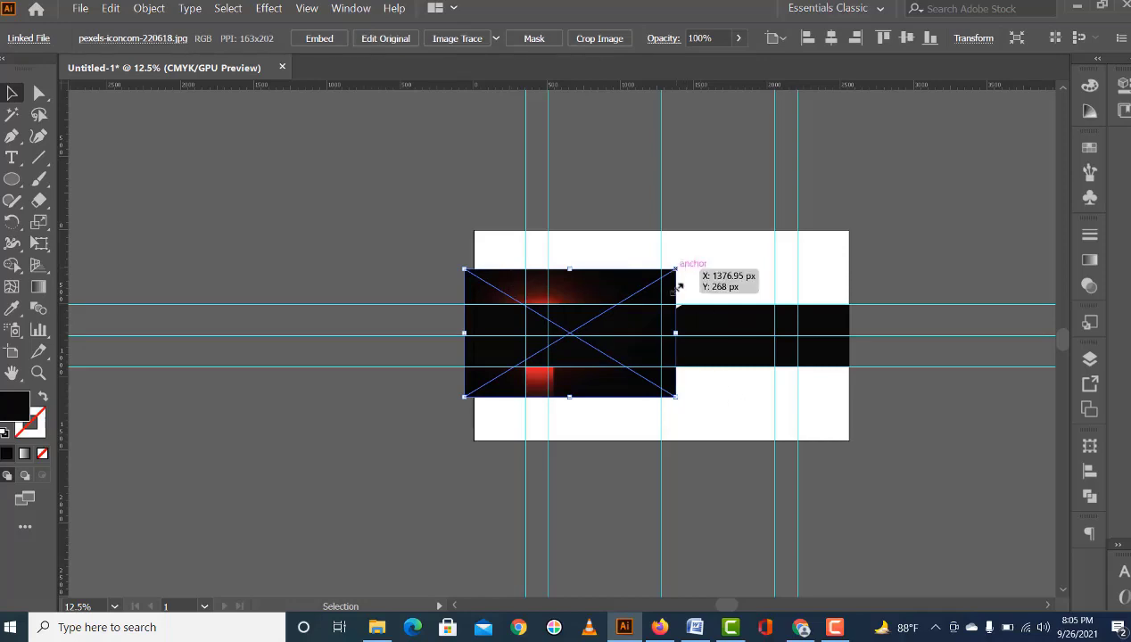
left_click_drag(676, 399, 676, 394)
left_click_drag(678, 395, 678, 393)
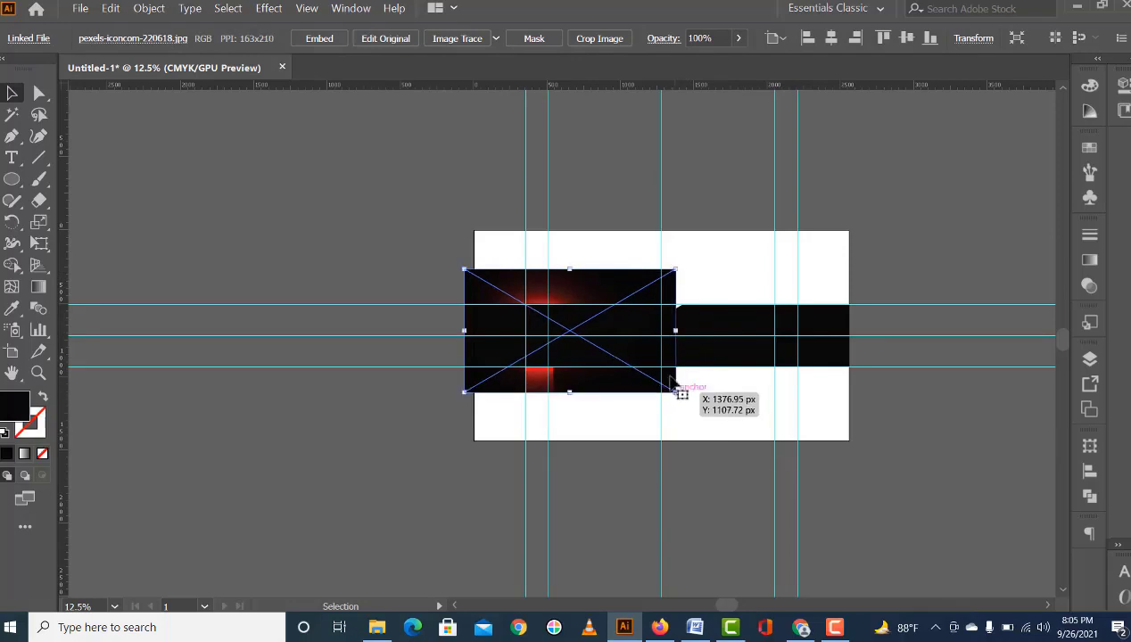
left_click_drag(676, 267, 677, 272)
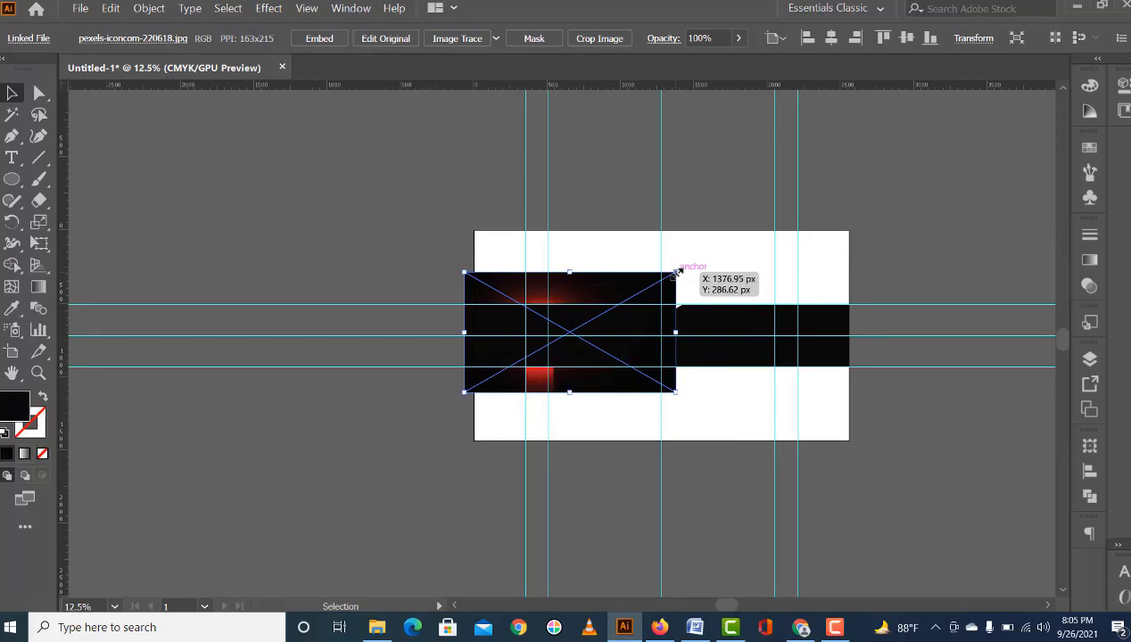
left_click(333, 301)
left_click(559, 382)
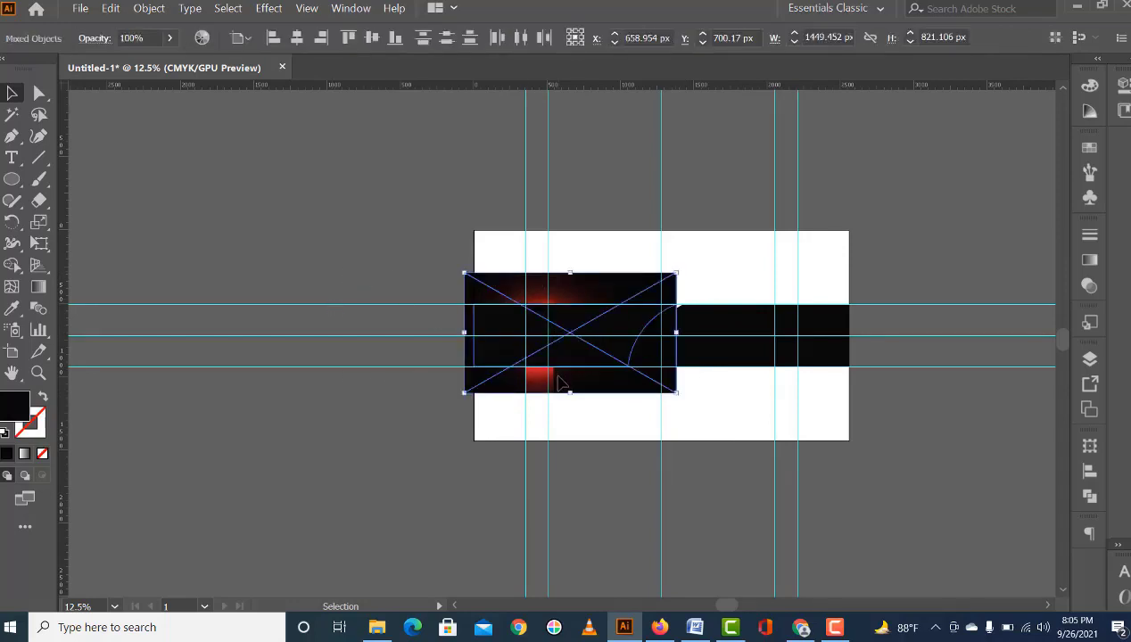
Step: Make a clipping mask cropping the candle photo to the black band's curved shape
right_click(584, 340)
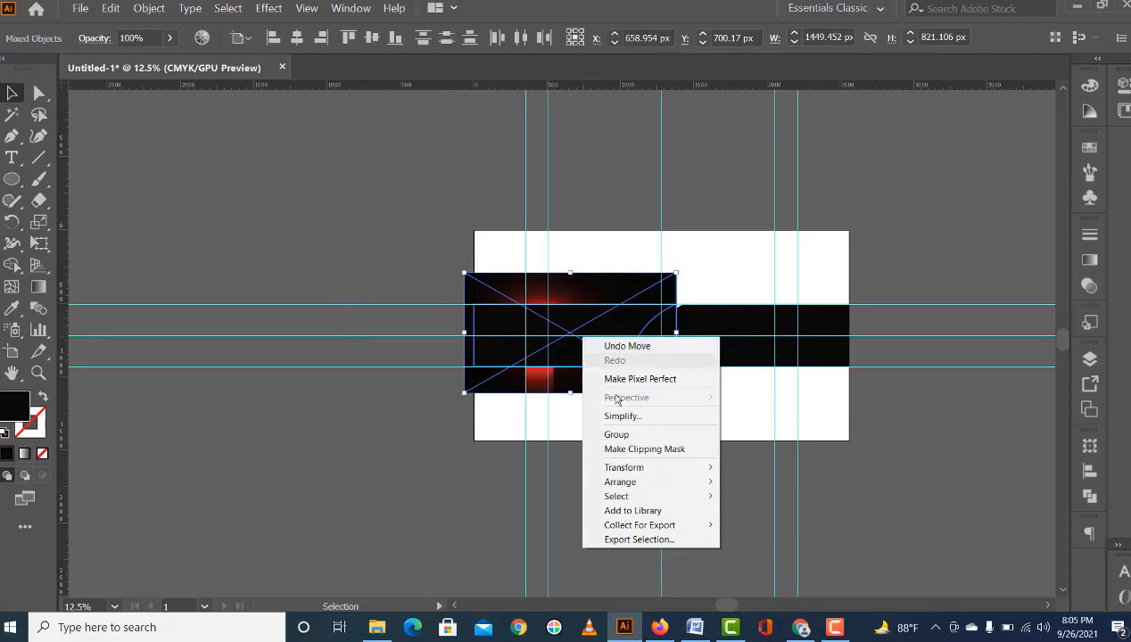
left_click(638, 449)
left_click(492, 192)
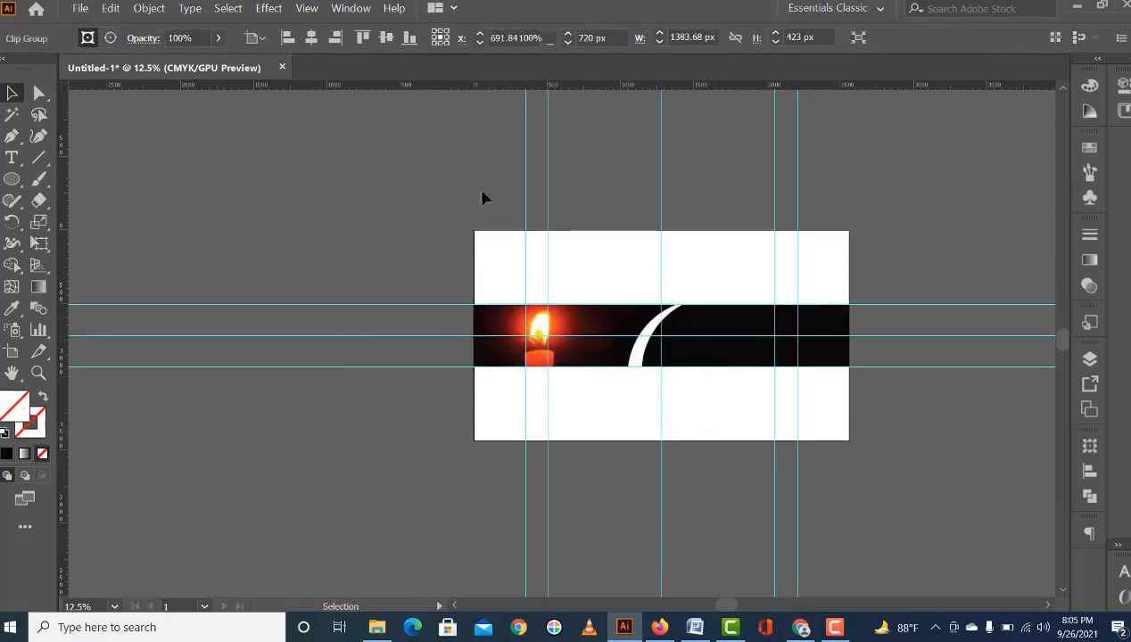
left_click(785, 325)
left_click(816, 379)
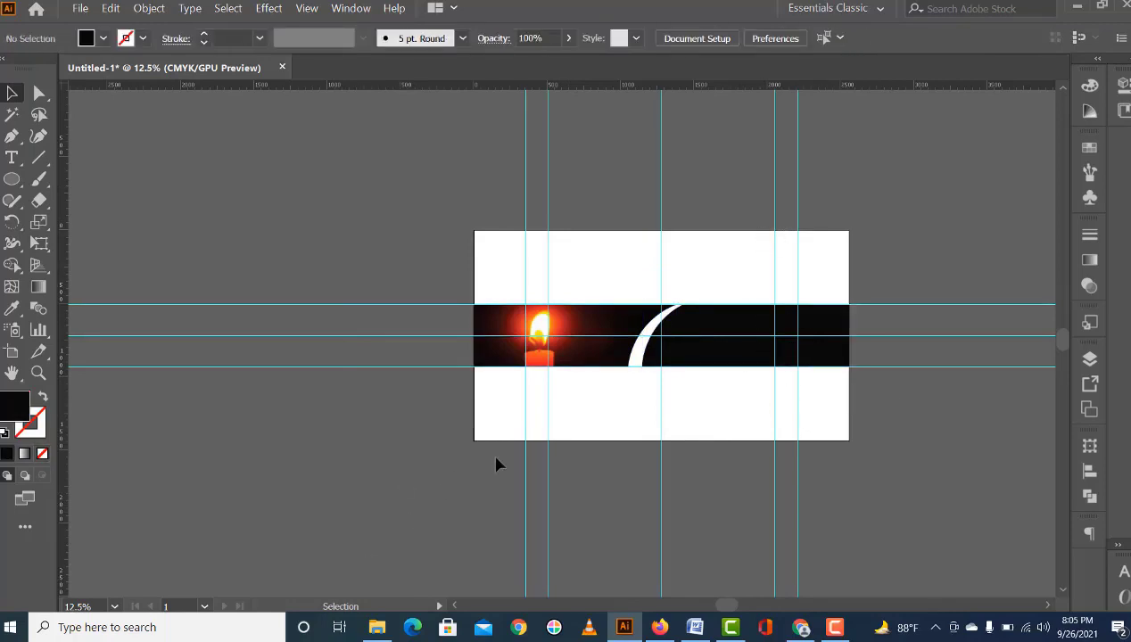
left_click(382, 628)
Step: Drag the feather photo pexels-evie-shaffer-4004374 from Downloads onto the Illustrator canvas
left_click(178, 200)
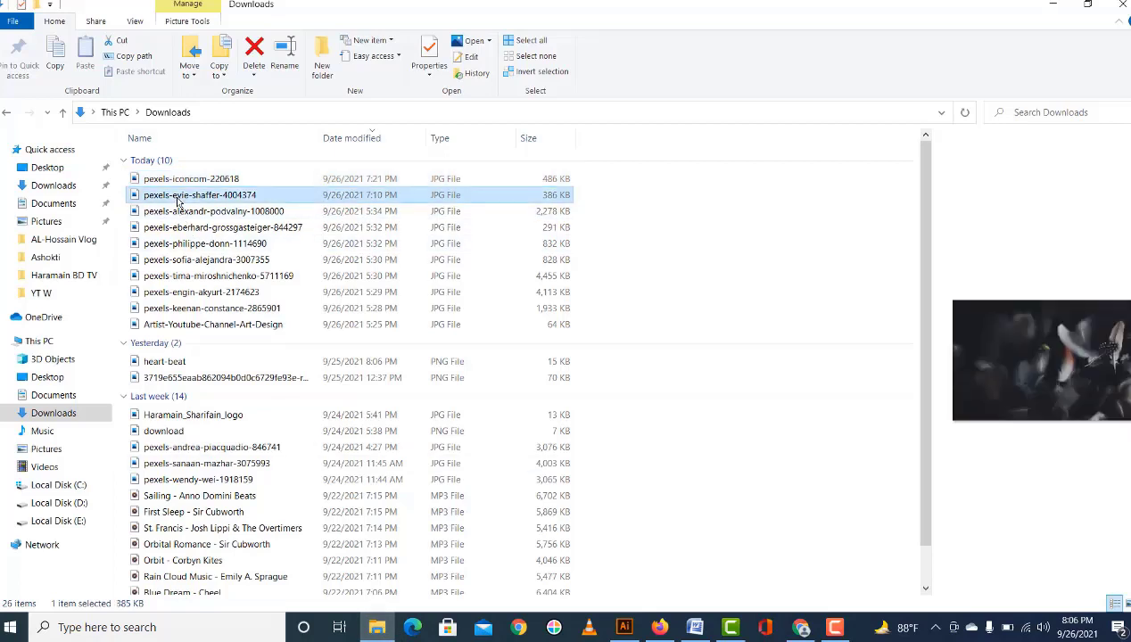
left_click_drag(177, 200, 632, 613)
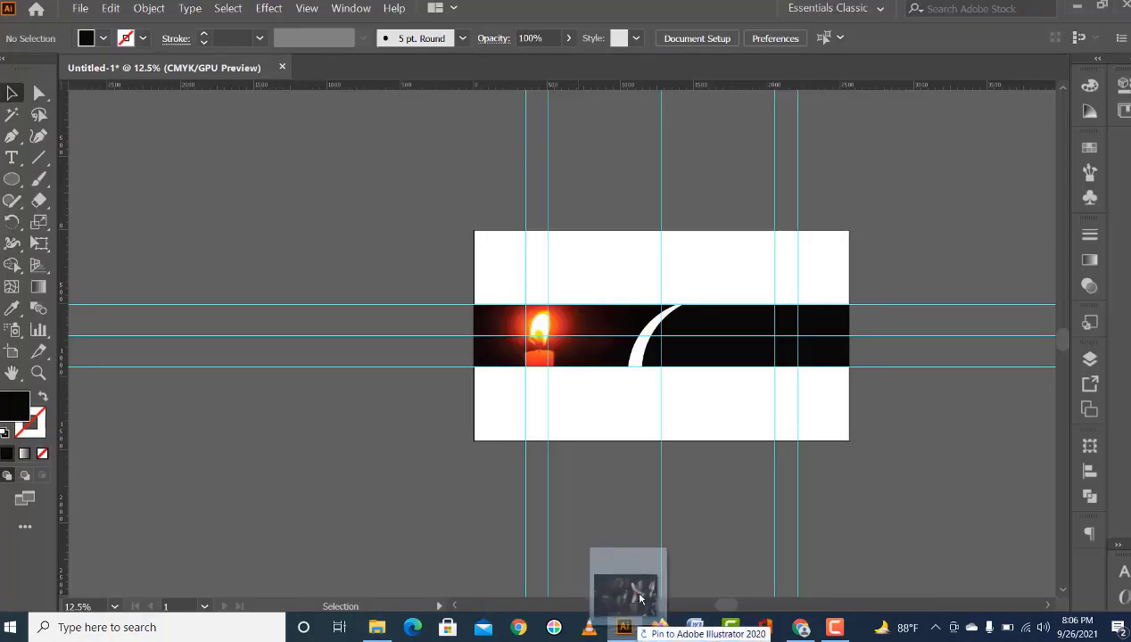
left_click_drag(632, 613, 731, 386)
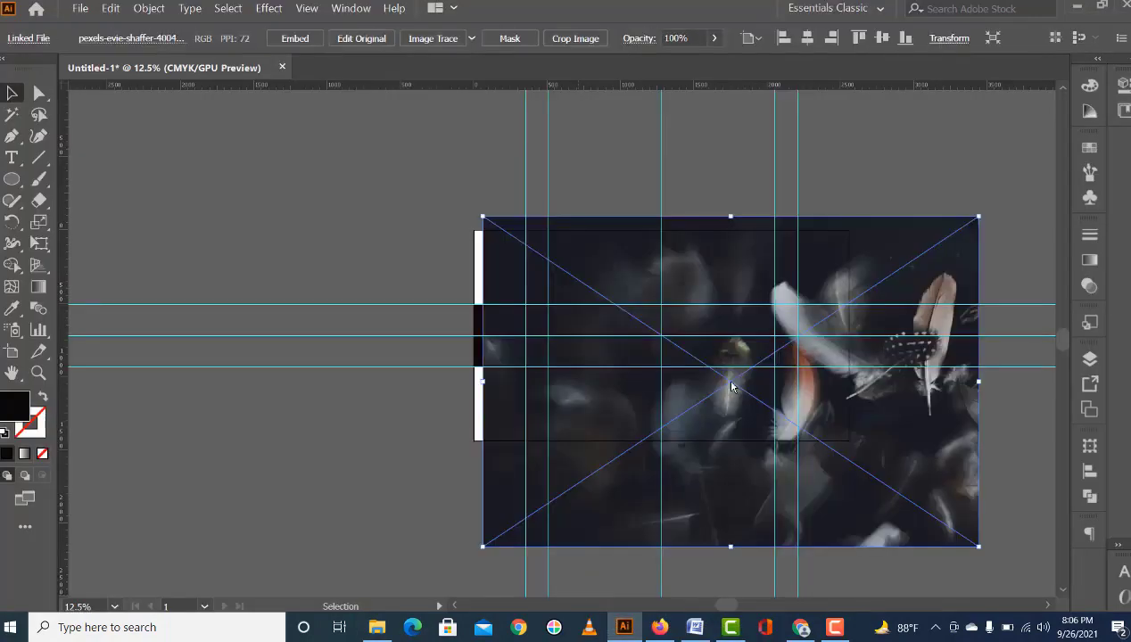
Step: Scale down the feather photo and nudge it over the band's right section
mouse_move(870, 373)
left_mouse_down()
mouse_move(852, 390)
mouse_move(849, 379)
left_mouse_up()
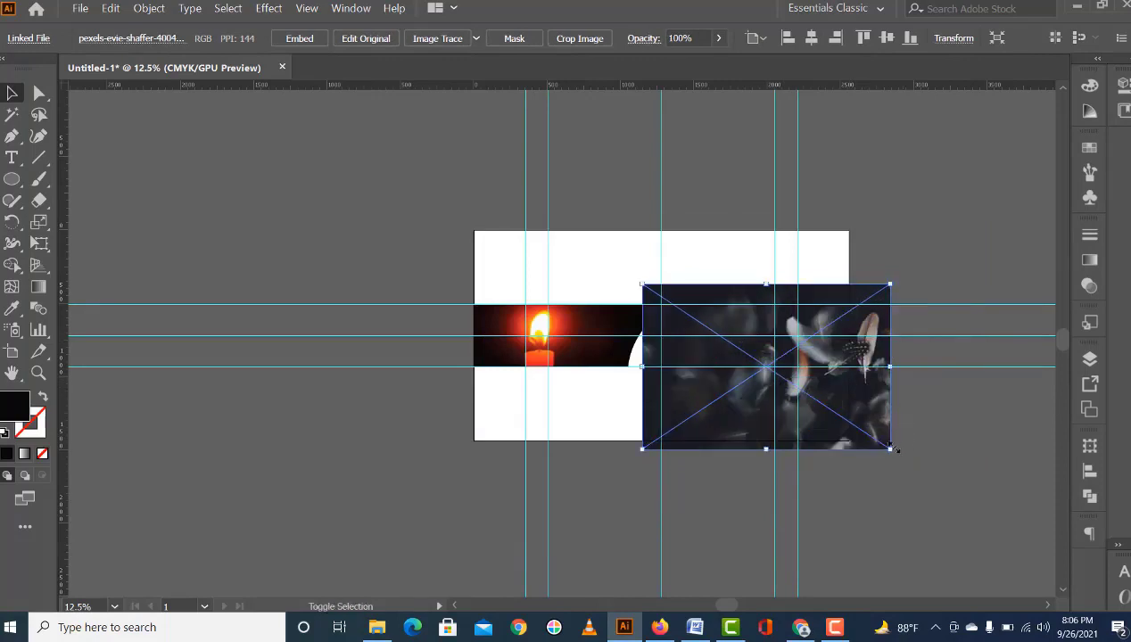
left_click_drag(890, 450, 871, 421)
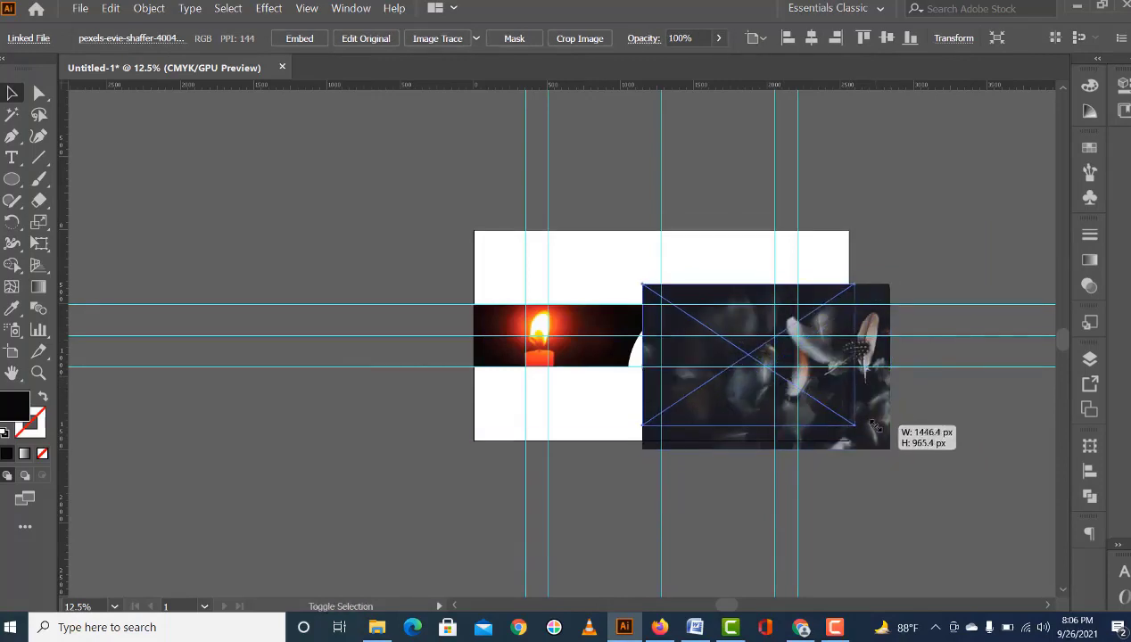
mouse_move(872, 421)
left_mouse_down()
mouse_move(850, 423)
mouse_move(829, 385)
left_mouse_up()
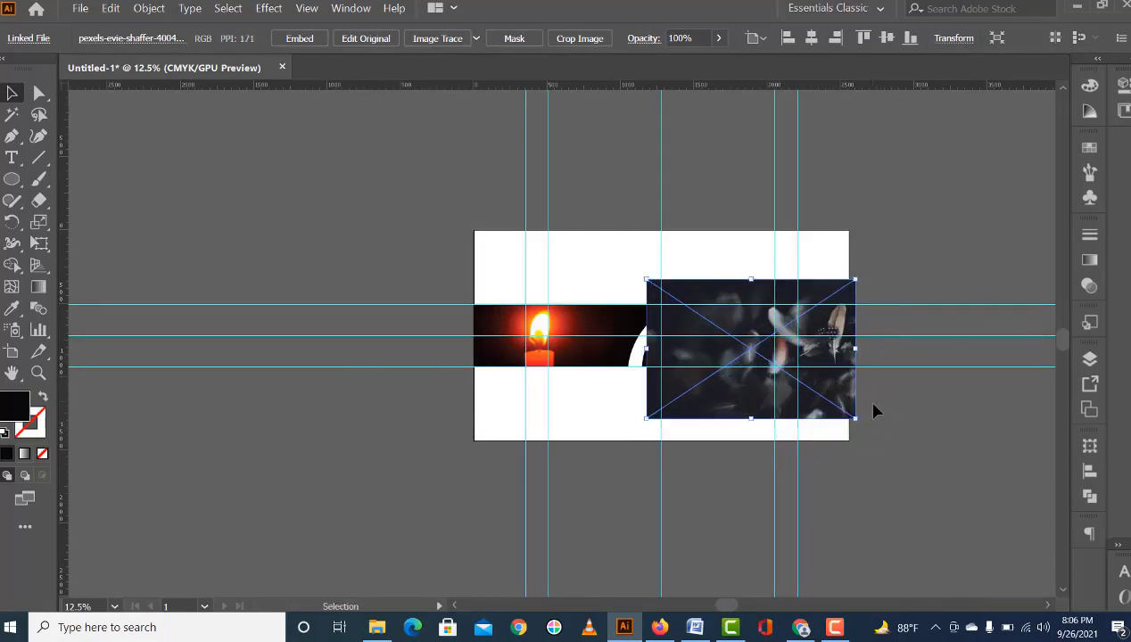
key("shift+Left")
key("shift+Left")
key("shift+Left")
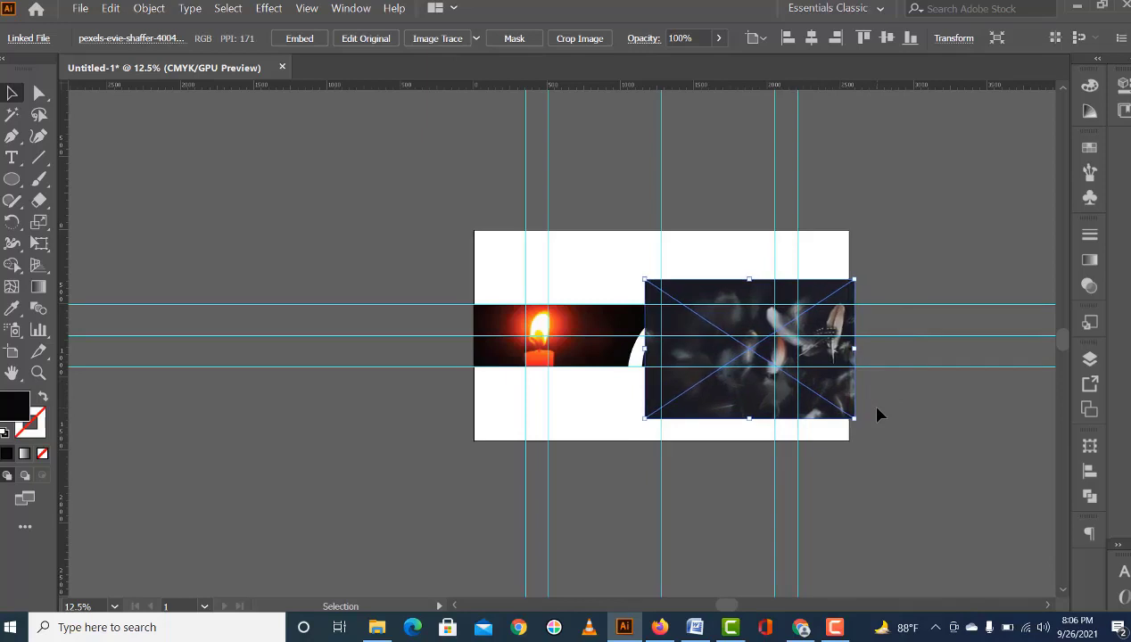
key("shift+Left")
key("shift+Left")
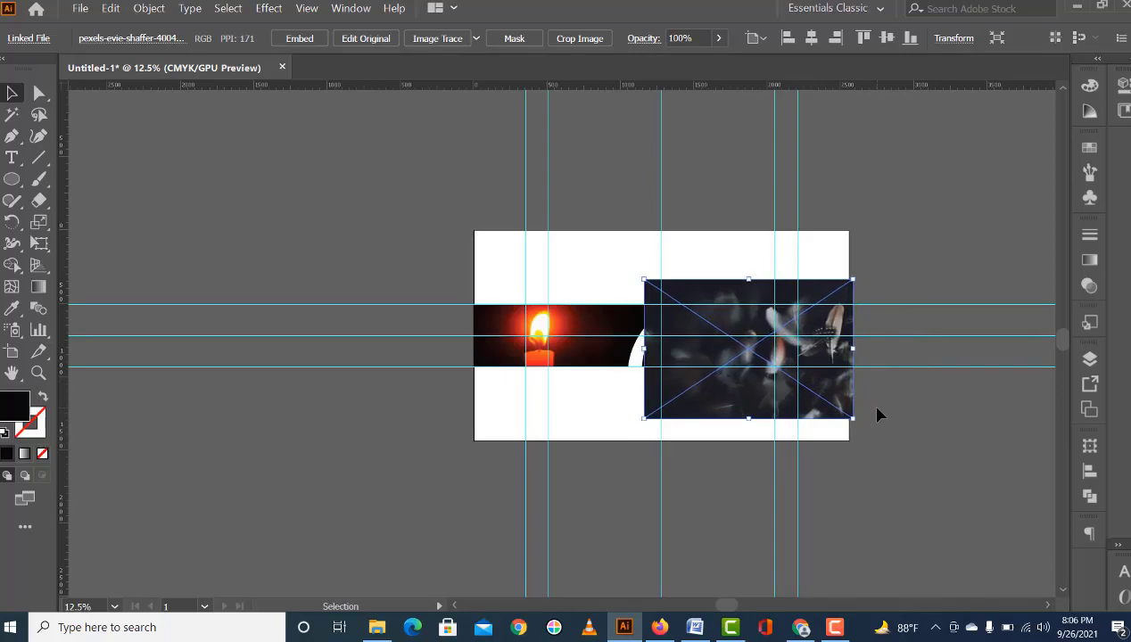
left_click_drag(787, 388, 783, 388)
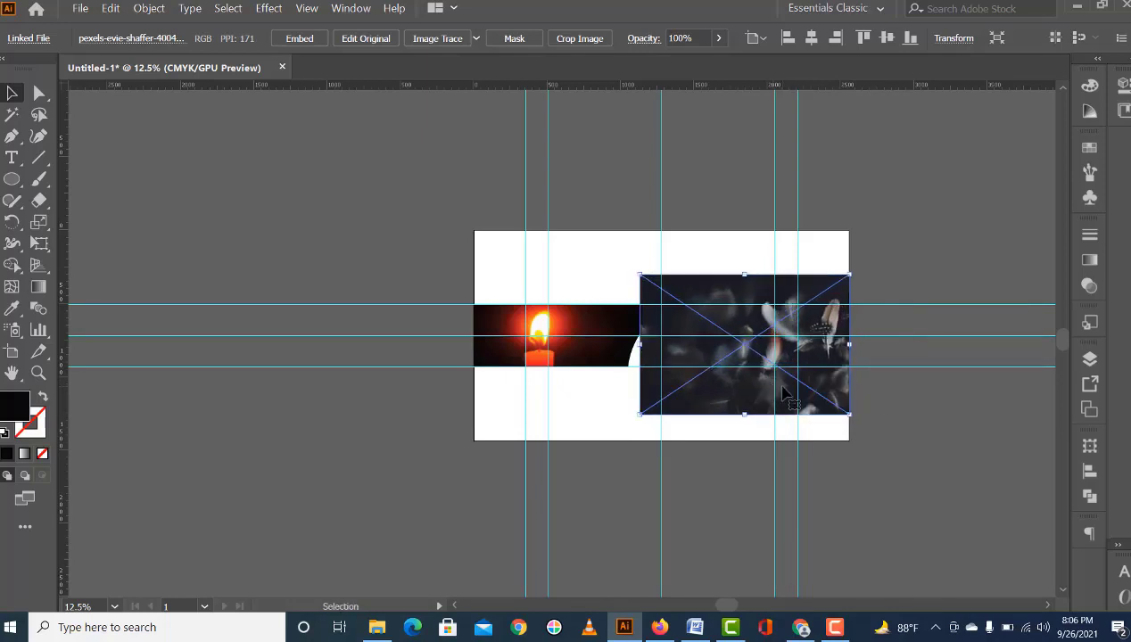
key("shift+Up")
Step: Raise the feather photo's bottom edge, then select it with the arc shape
left_click(901, 383)
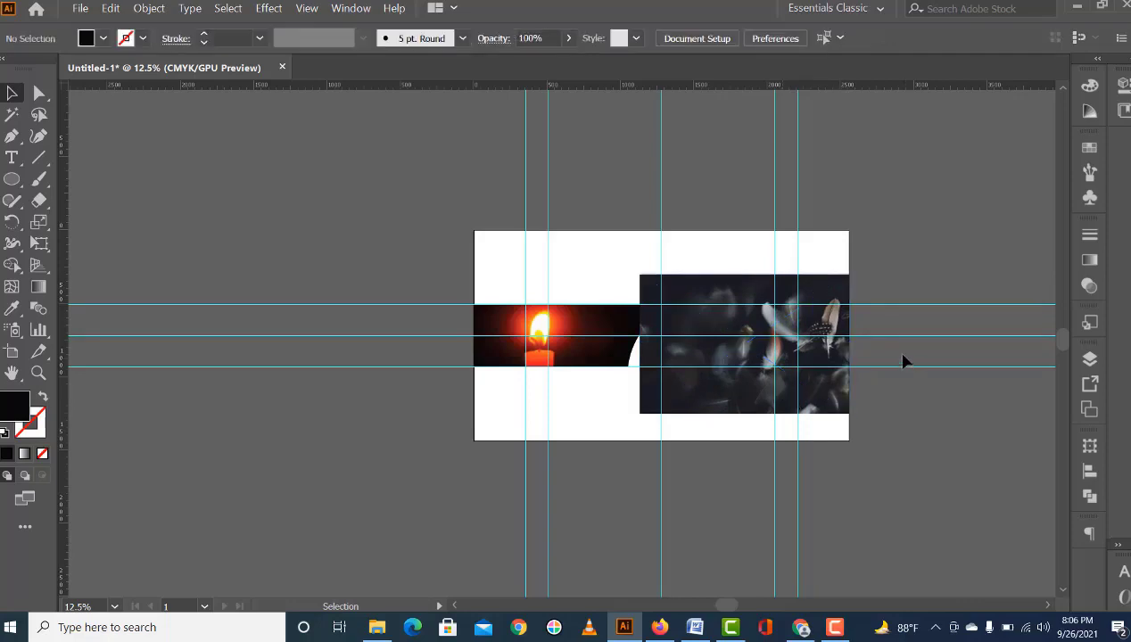
left_click(802, 335)
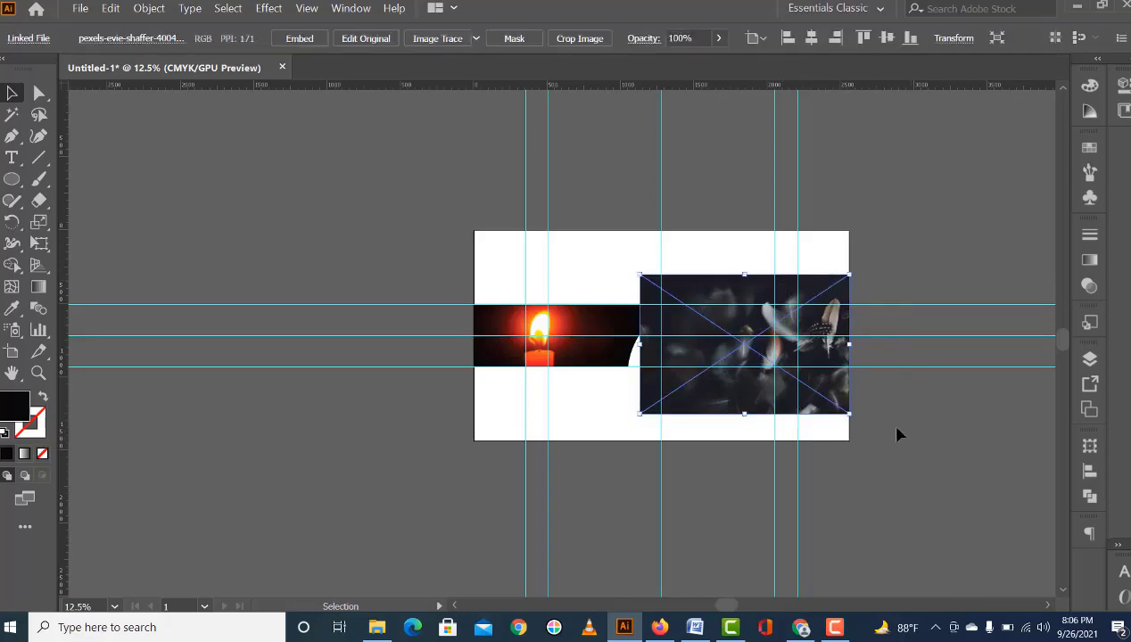
left_click_drag(848, 415, 850, 410)
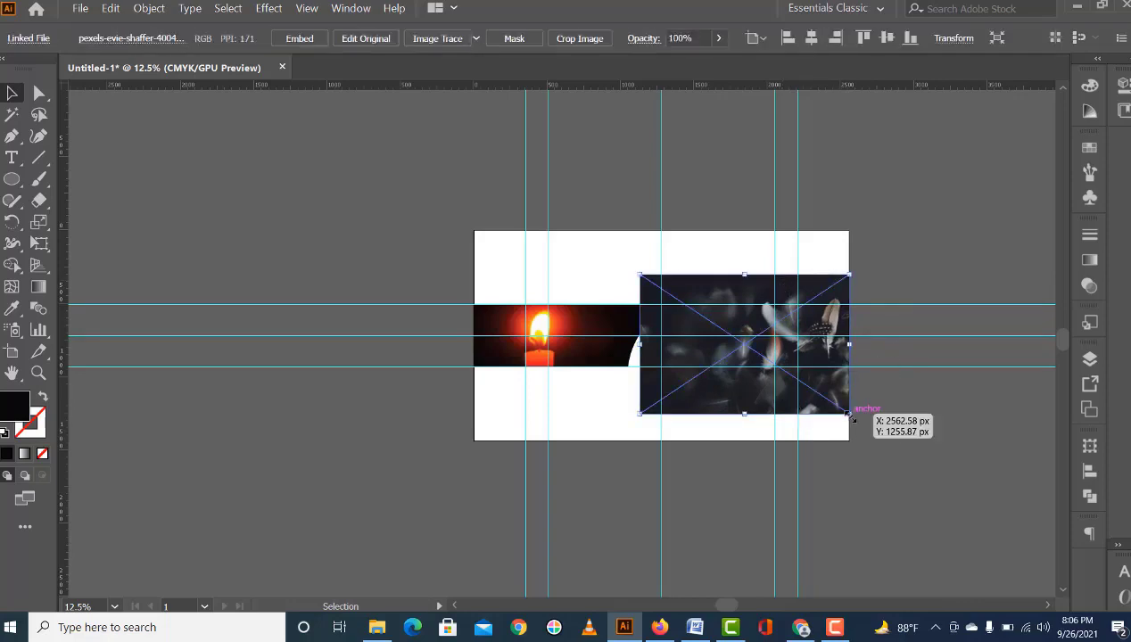
left_click(896, 323)
left_click(793, 344)
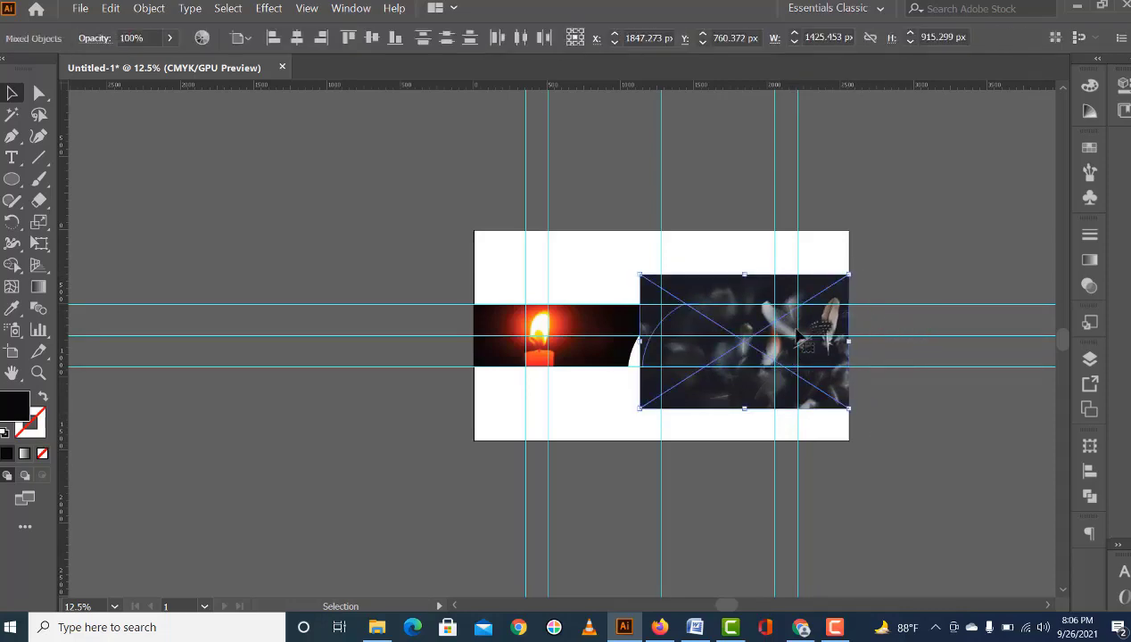
key("shift")
Step: Bring the black band path in front of the feather photo
left_click(781, 288, "shift")
right_click(815, 346)
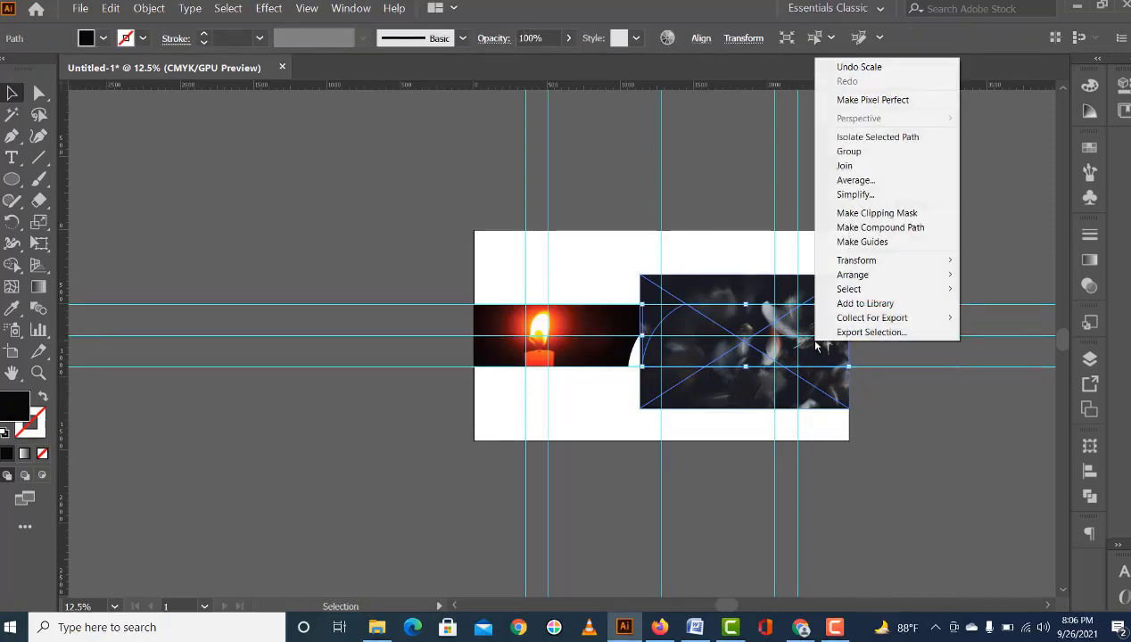
mouse_move(852, 275)
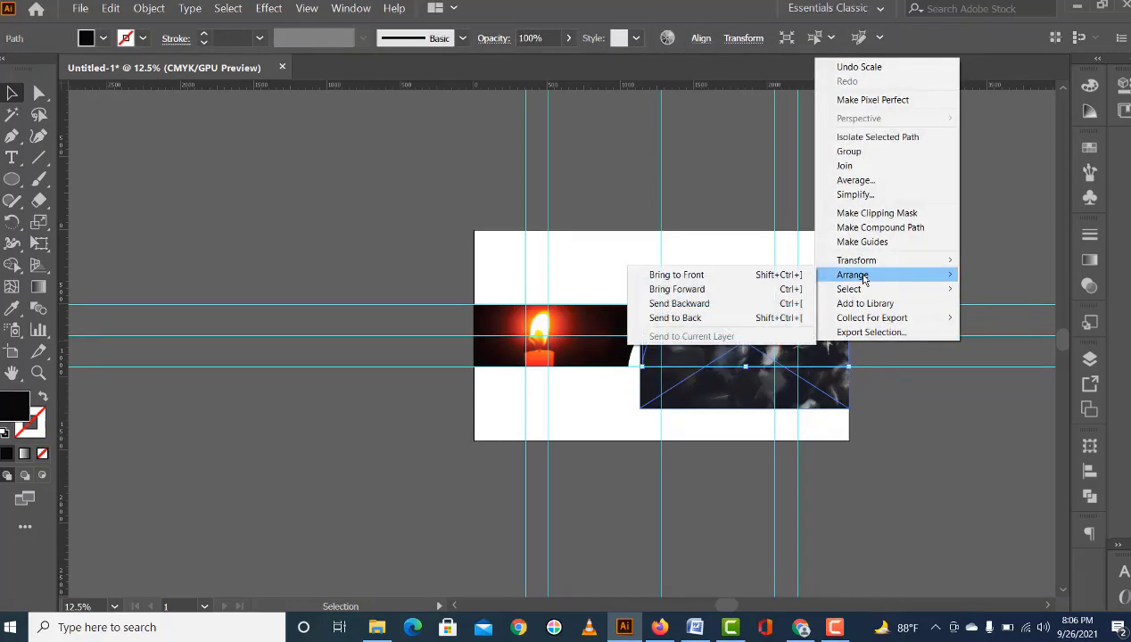
left_click(731, 274)
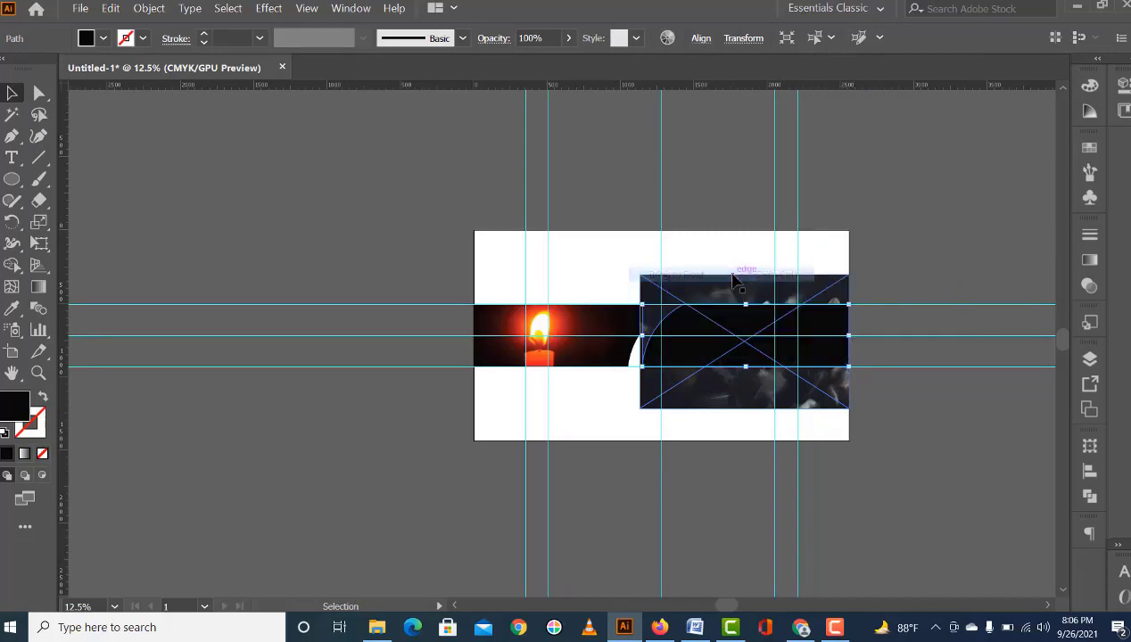
left_click(899, 283)
left_click(821, 355)
left_click(903, 368)
left_click(846, 383)
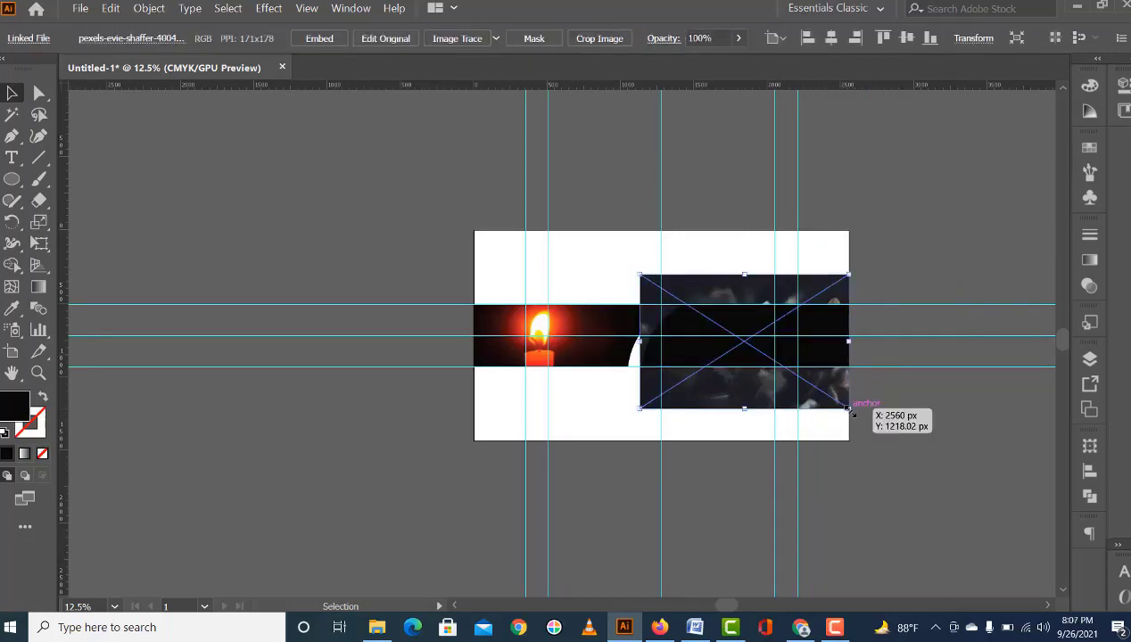
Step: Adjust the feather photo's top and bottom edges, then clip it to the band path
left_click_drag(849, 410, 849, 405)
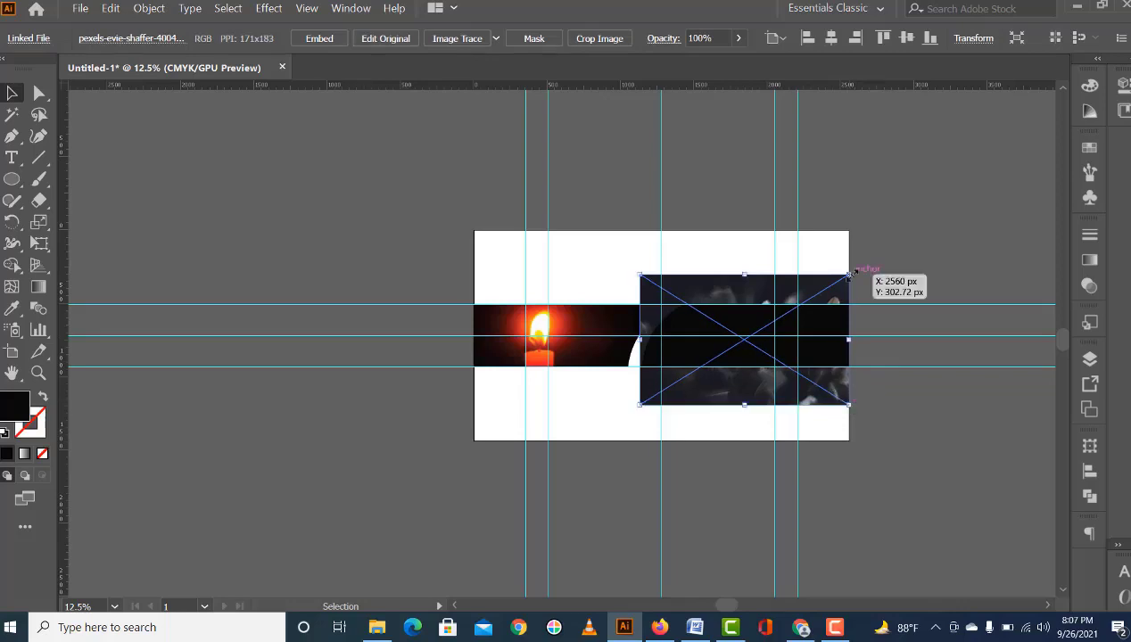
left_click_drag(848, 274, 850, 276)
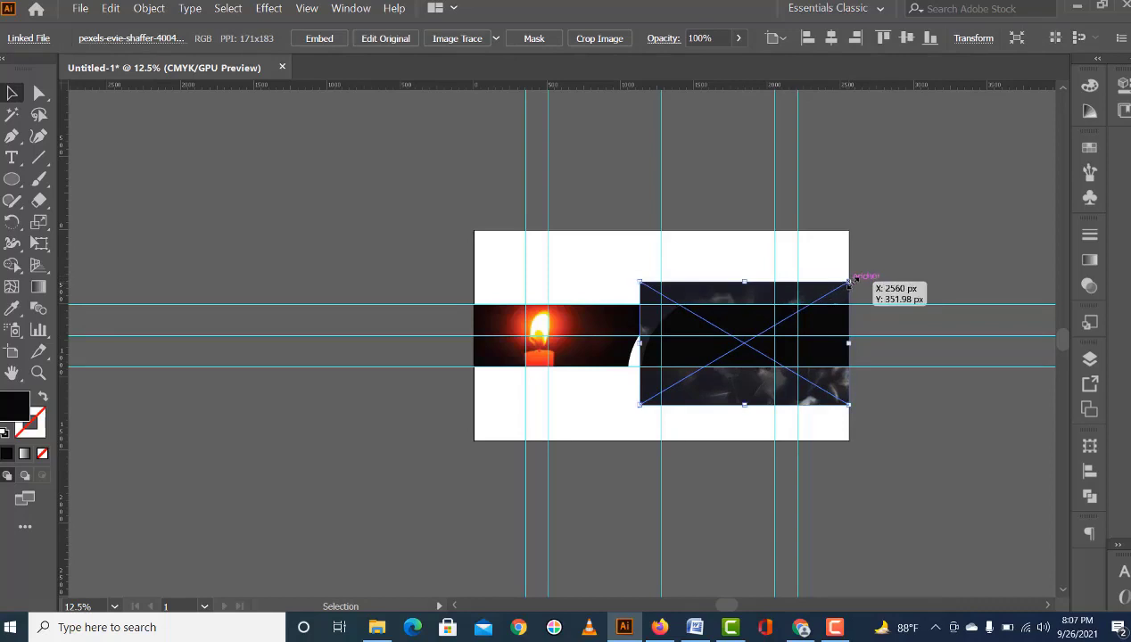
left_click_drag(850, 276, 849, 282)
left_click(884, 322)
left_click(828, 337)
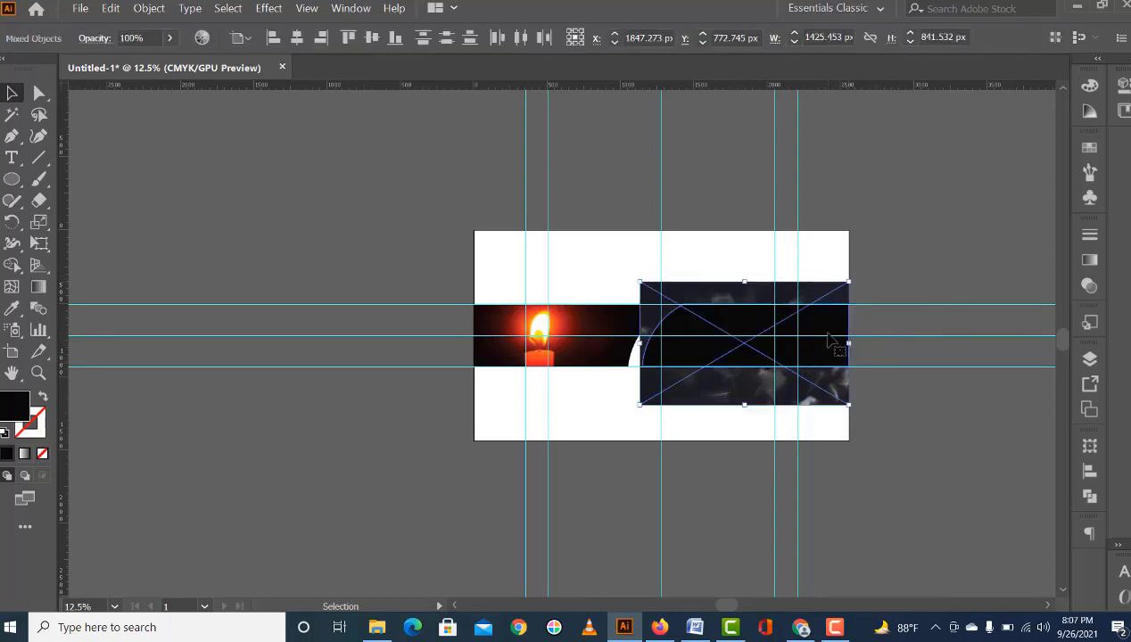
right_click(827, 337)
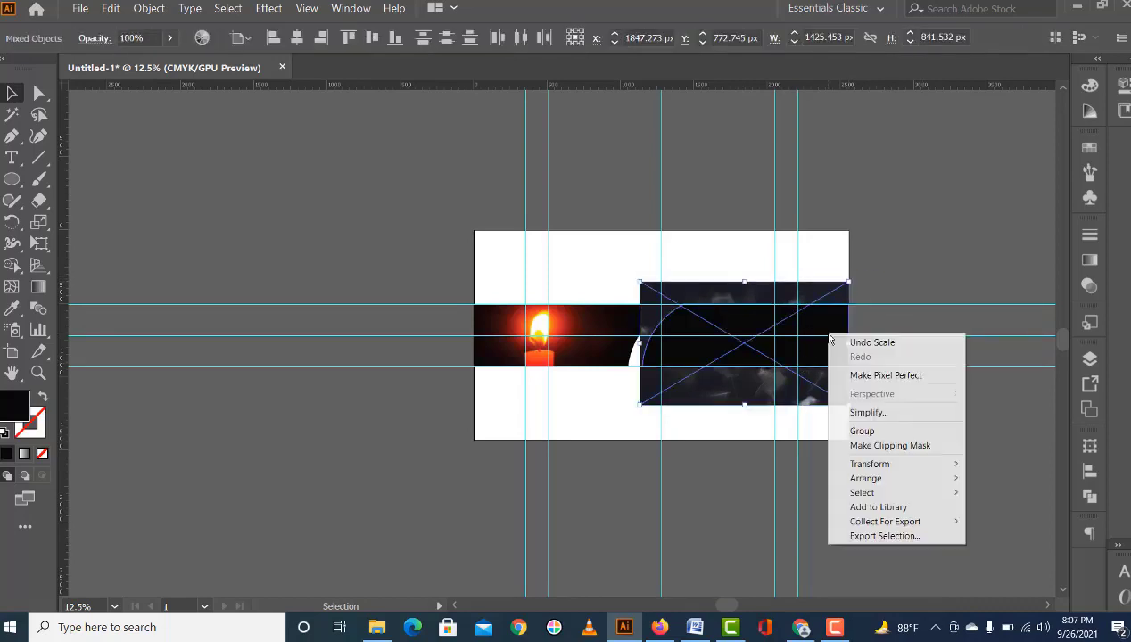
left_click(873, 447)
left_click(887, 261)
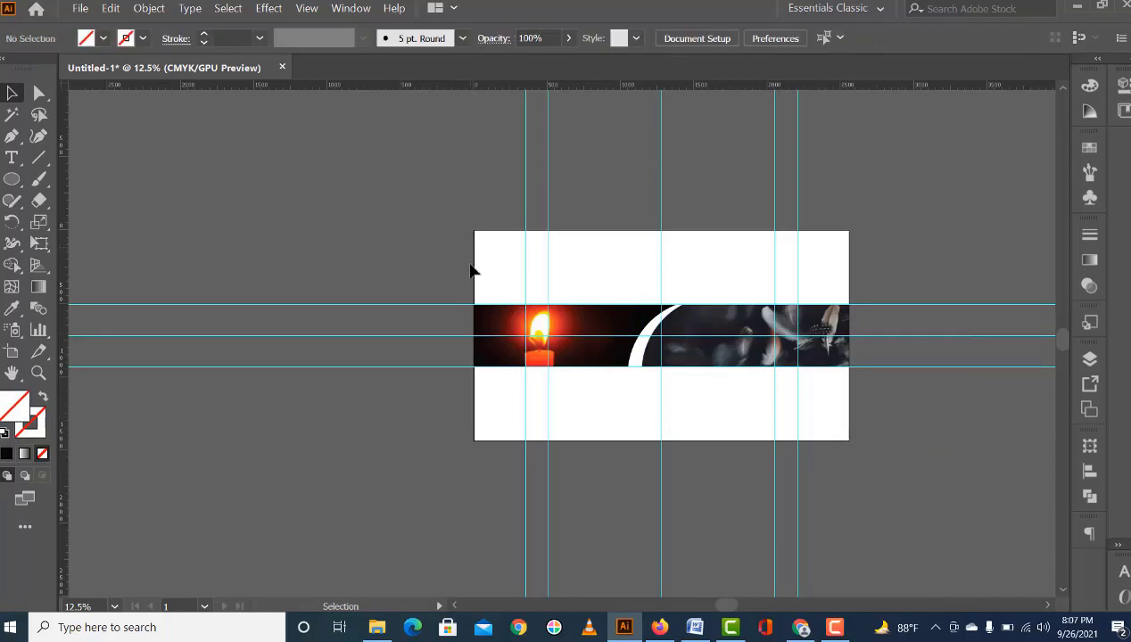
Step: Move the ASHOKTI title group from the pasteboard onto the candle side of the banner
key("ctrl+equal")
key("ctrl+minus")
key("ctrl+equal")
key("ctrl+equal")
key("ctrl+minus")
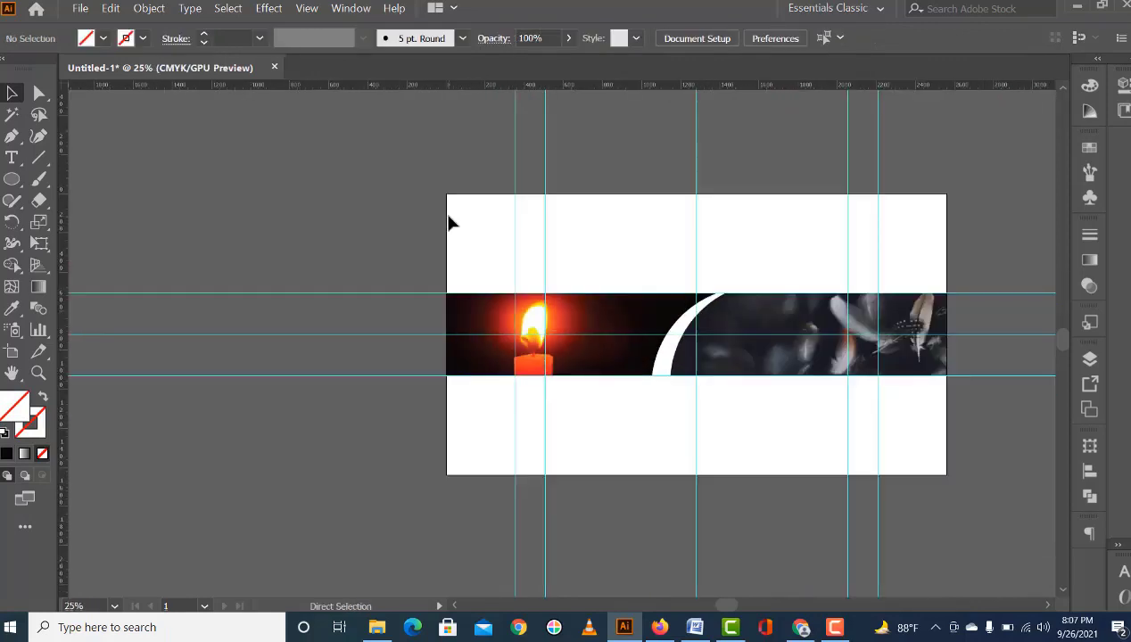
key("ctrl+minus")
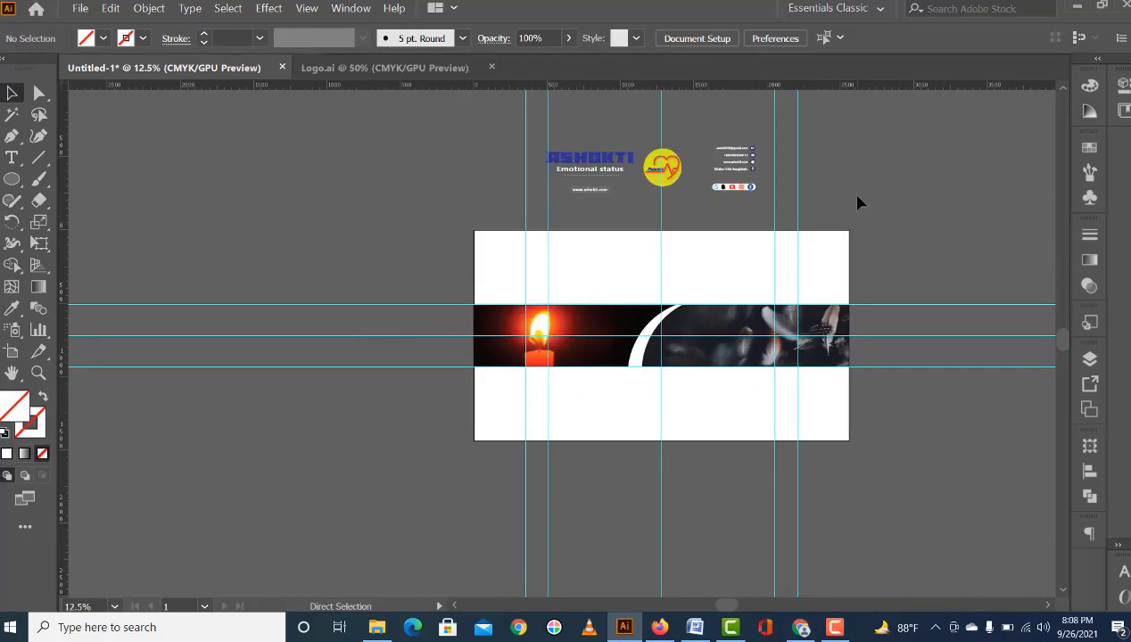
key("ctrl+equal")
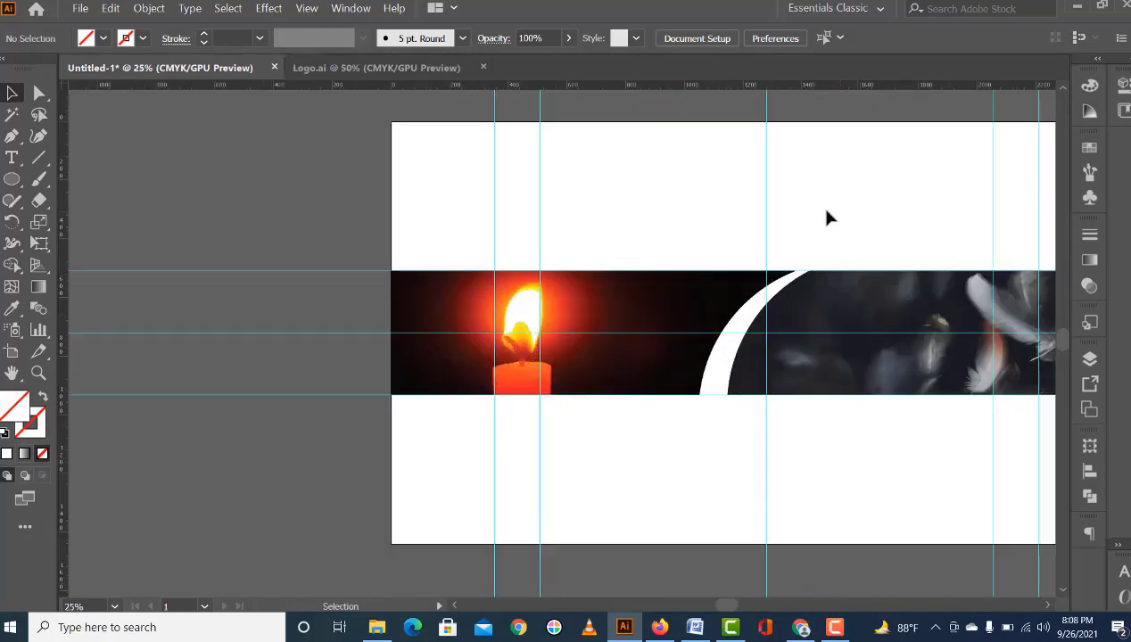
mouse_move(760, 235)
left_mouse_down()
mouse_move(724, 387)
mouse_move(642, 325)
left_mouse_up()
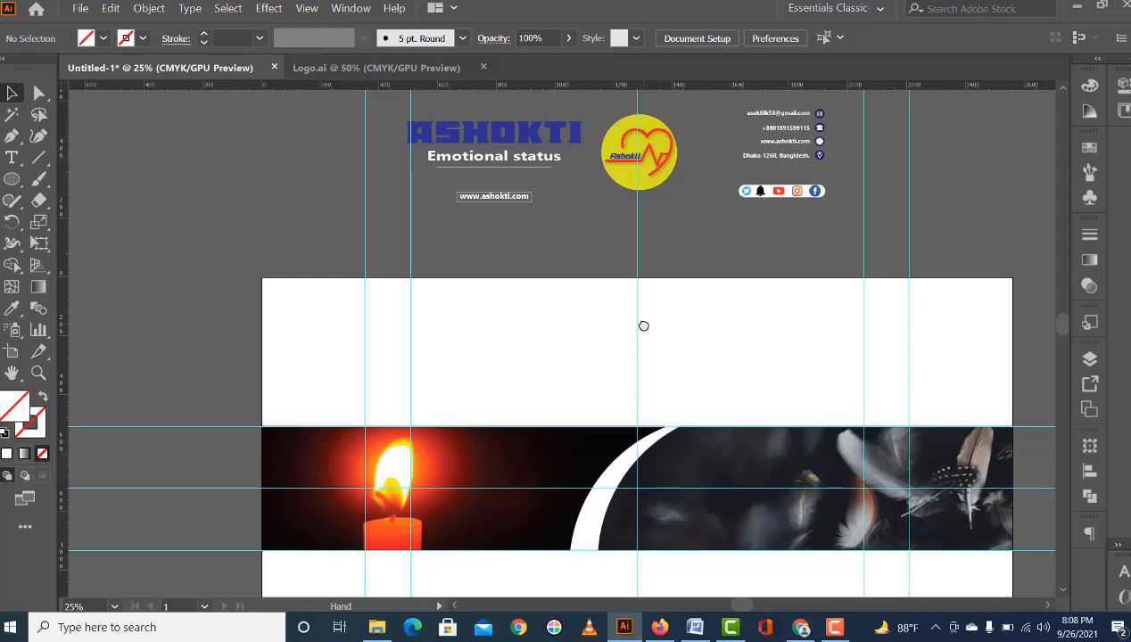
left_click_drag(643, 326, 600, 336)
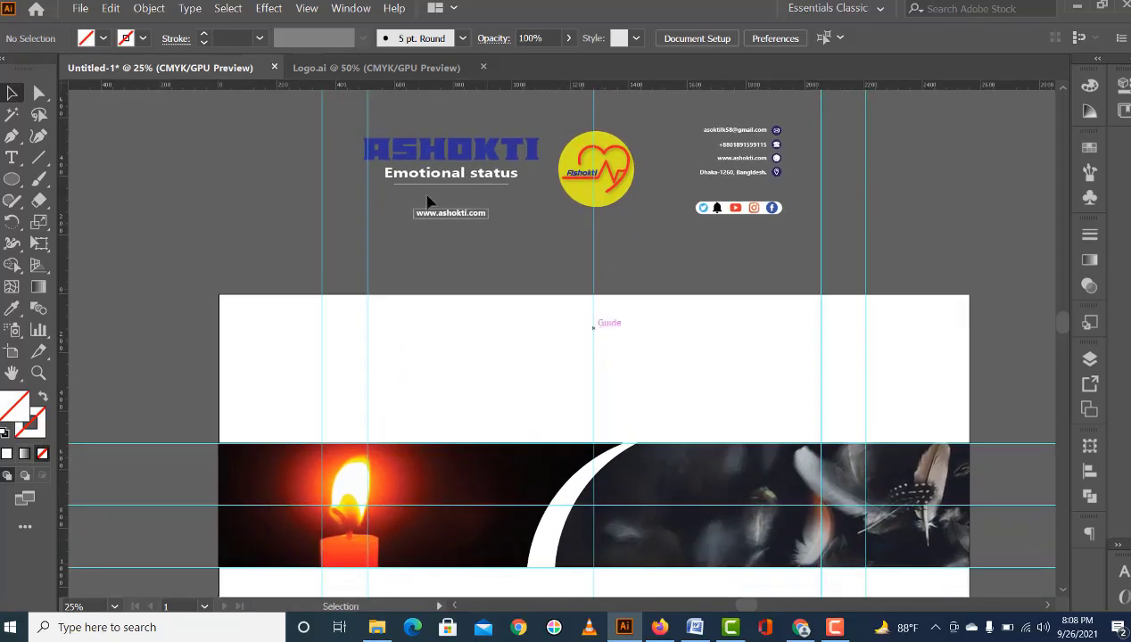
left_click(455, 147)
mouse_move(456, 148)
left_mouse_down()
mouse_move(437, 491)
mouse_move(465, 482)
left_mouse_up()
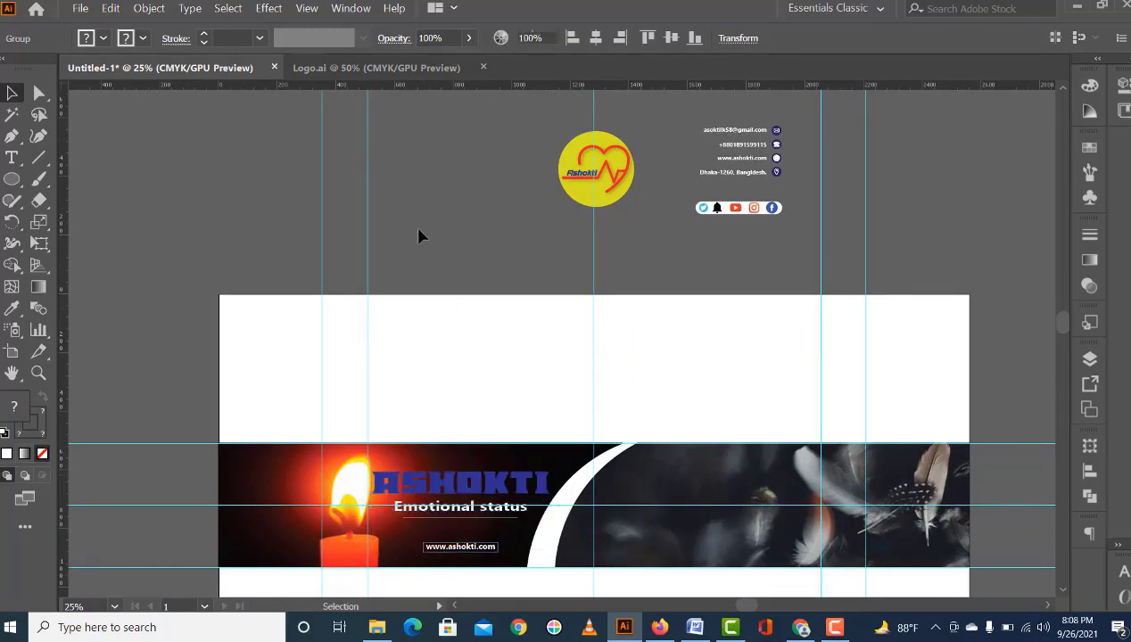
Step: Move the yellow heart logo down onto the banner
left_click(523, 383)
mouse_move(522, 384)
left_mouse_down()
mouse_move(506, 226)
mouse_move(420, 415)
left_mouse_up()
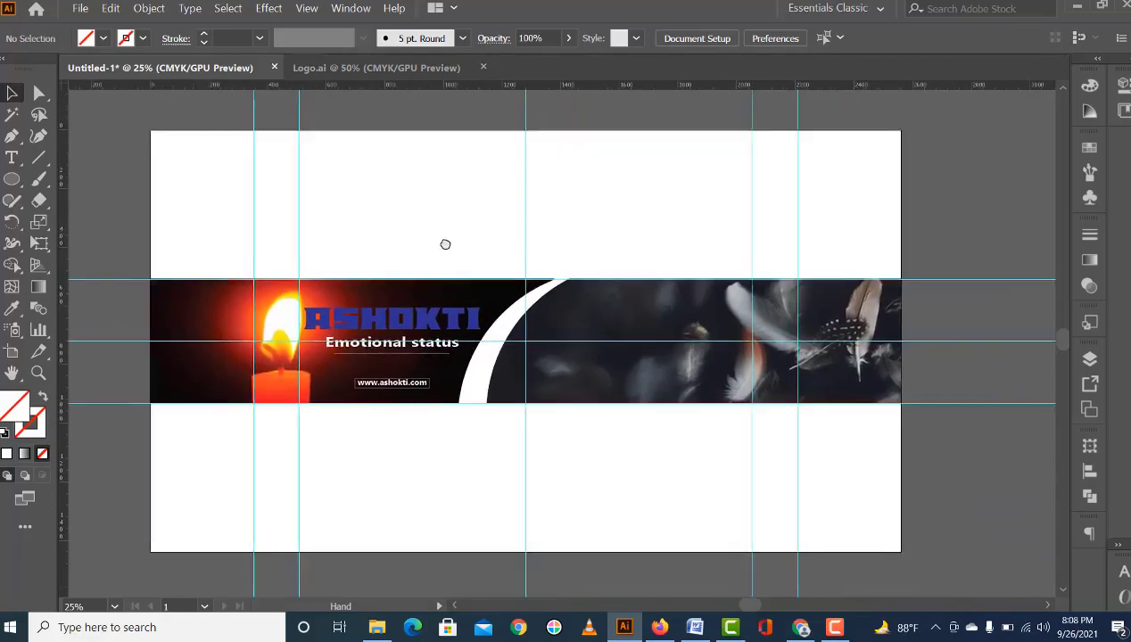
left_click(505, 214)
left_click_drag(505, 214, 493, 539)
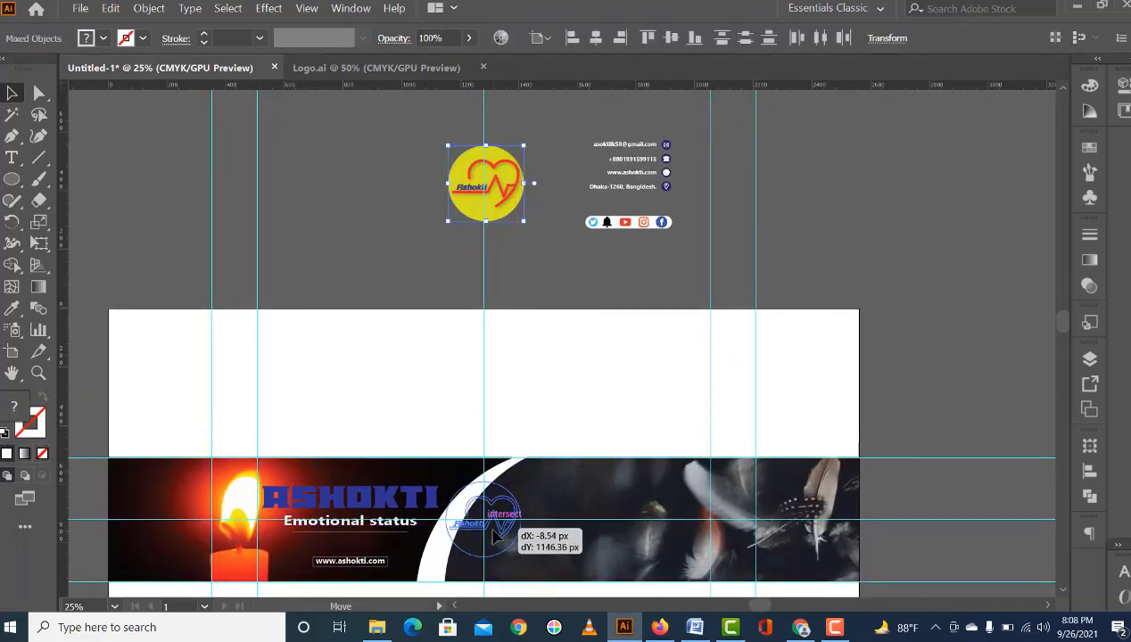
Step: Place the yellow heart logo beside the title on the banner
left_click_drag(493, 540, 493, 537)
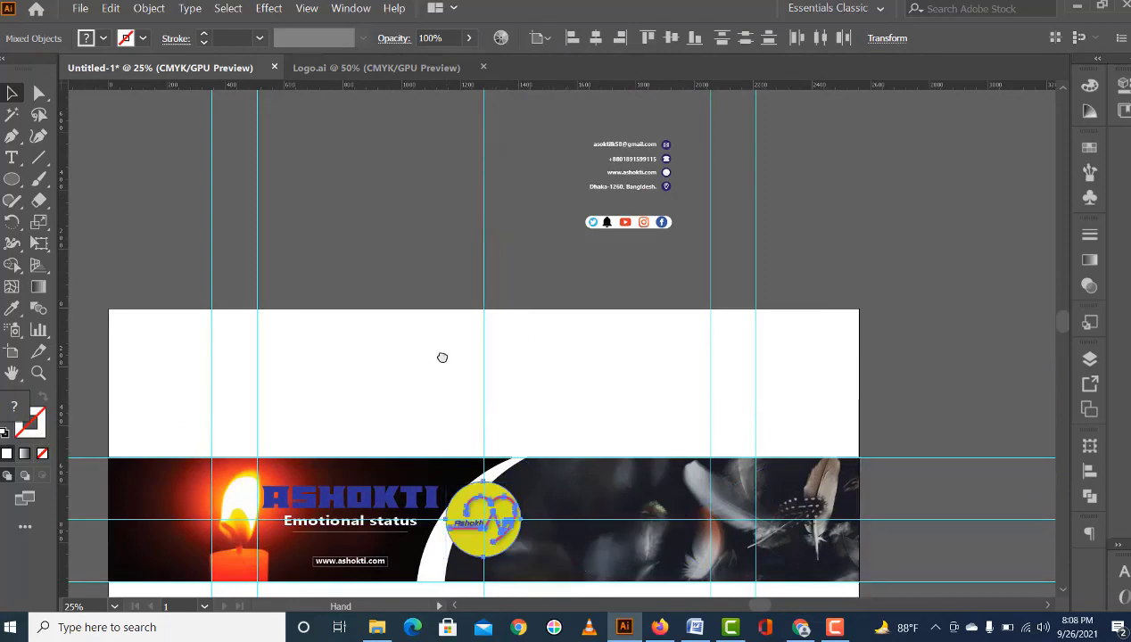
left_click_drag(444, 371, 417, 224)
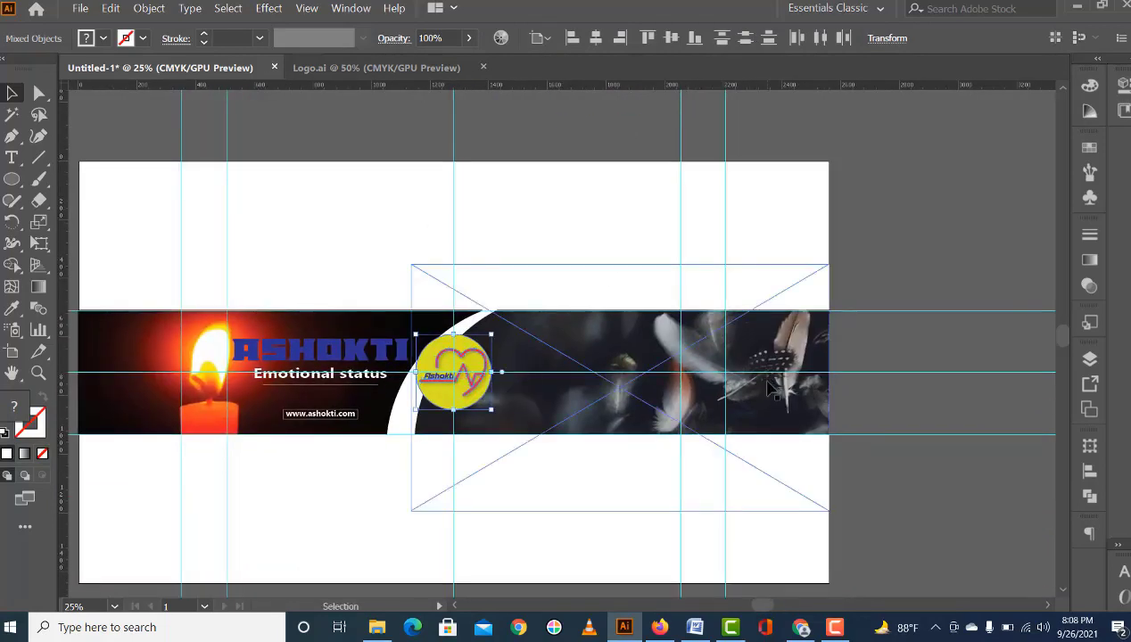
left_click(510, 169)
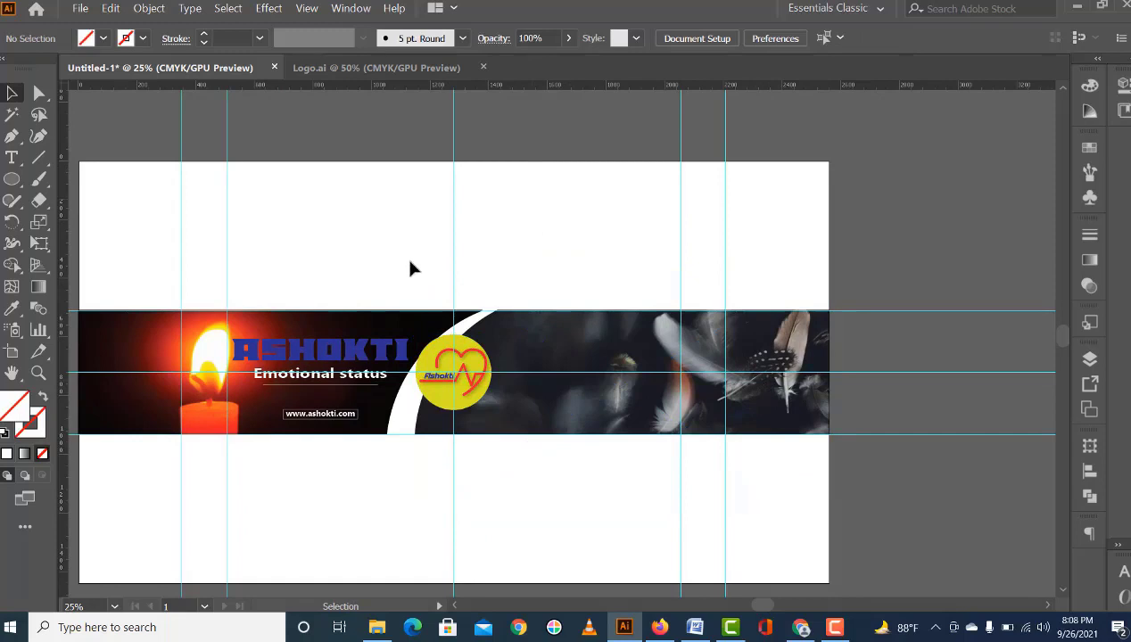
Step: Move the contact details and social icons onto the banner's right side
left_click_drag(465, 189, 432, 362)
mouse_move(472, 161)
left_mouse_down()
mouse_move(593, 368)
mouse_move(569, 307)
left_mouse_up()
mouse_move(431, 125)
left_mouse_down()
mouse_move(615, 282)
mouse_move(560, 271)
mouse_move(533, 186)
mouse_move(532, 493)
mouse_move(560, 512)
mouse_move(547, 515)
left_mouse_up()
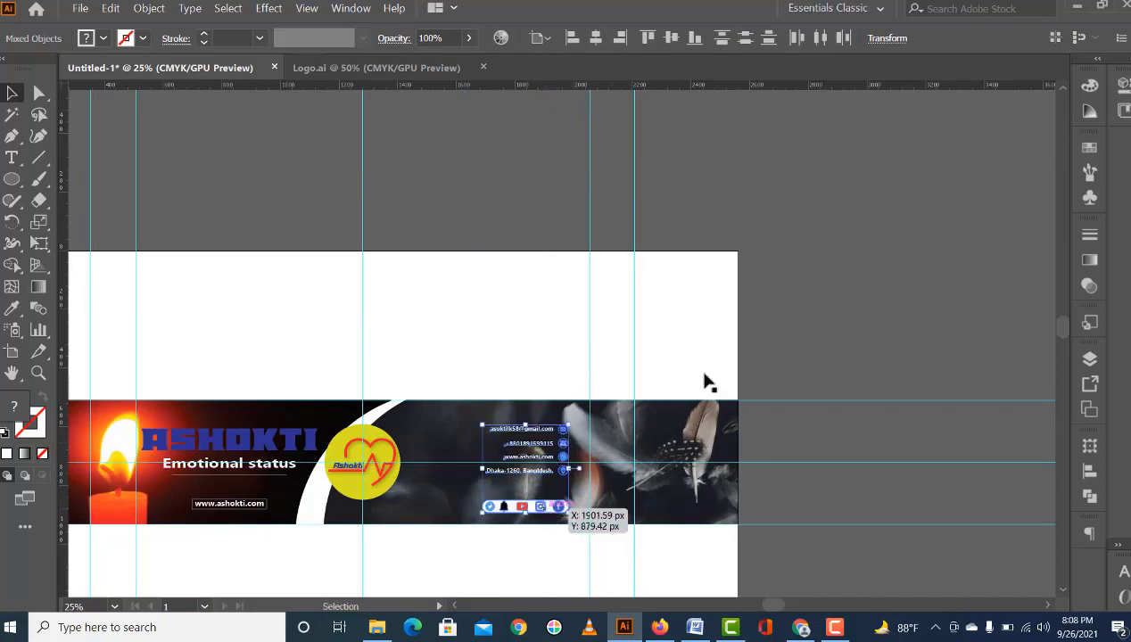
left_click(819, 274)
key("a")
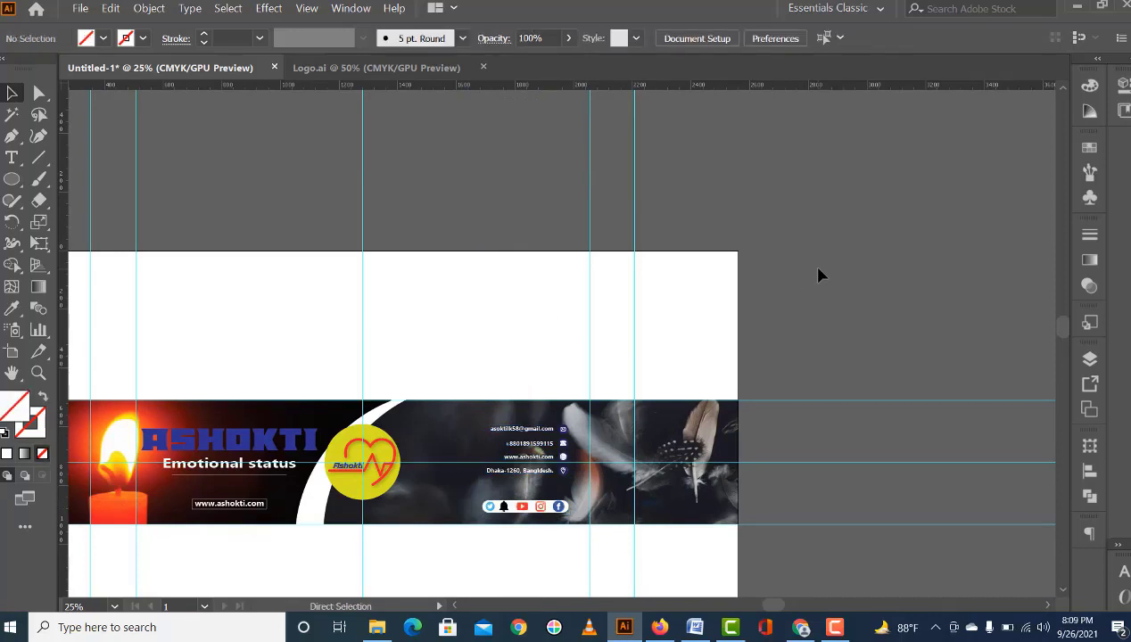
Step: Drag the lake photo pexels-keenan-constance-2865901 from File Explorer onto the artboard
key("alt+Tab")
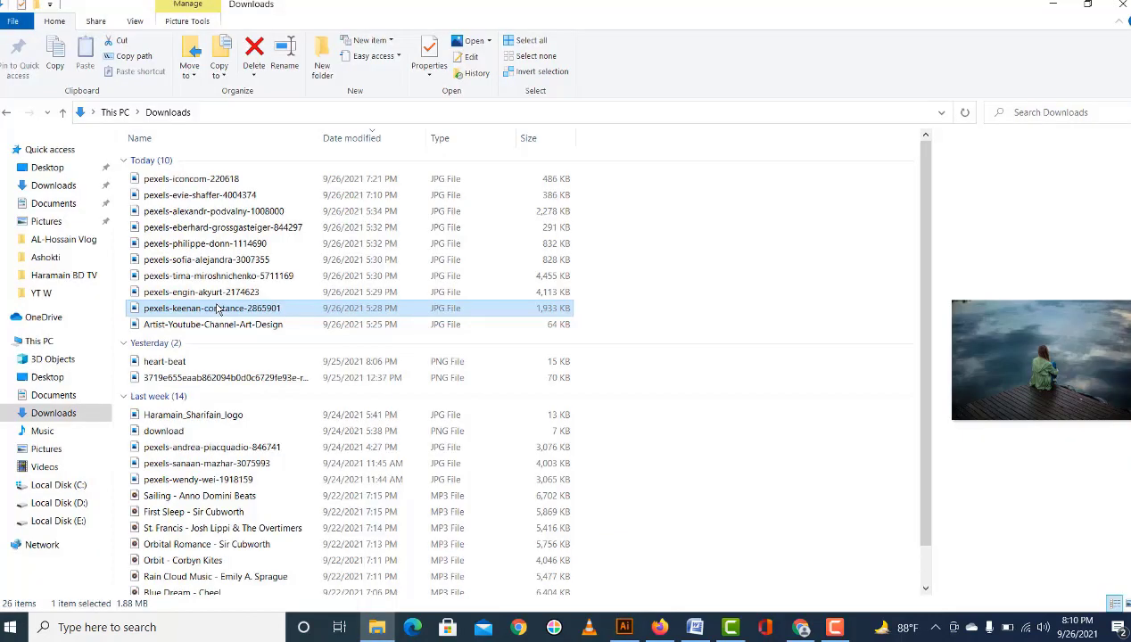
left_click_drag(217, 309, 639, 635)
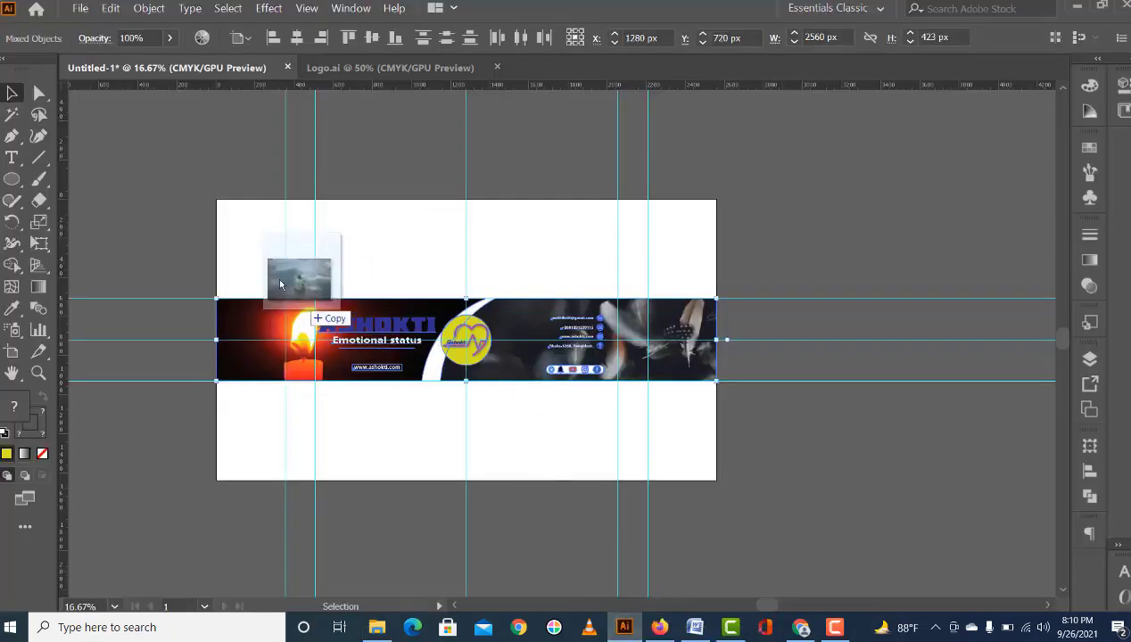
left_click_drag(639, 635, 253, 260)
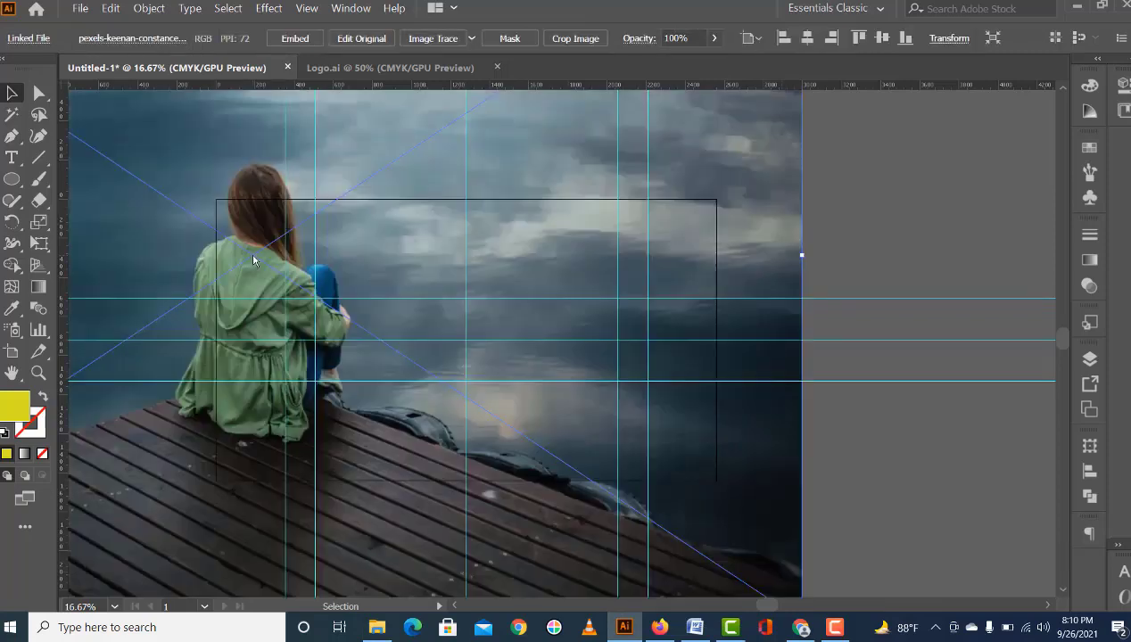
Step: Resize the lake photo to 2560 × 1440 px
key("ctrl+minus")
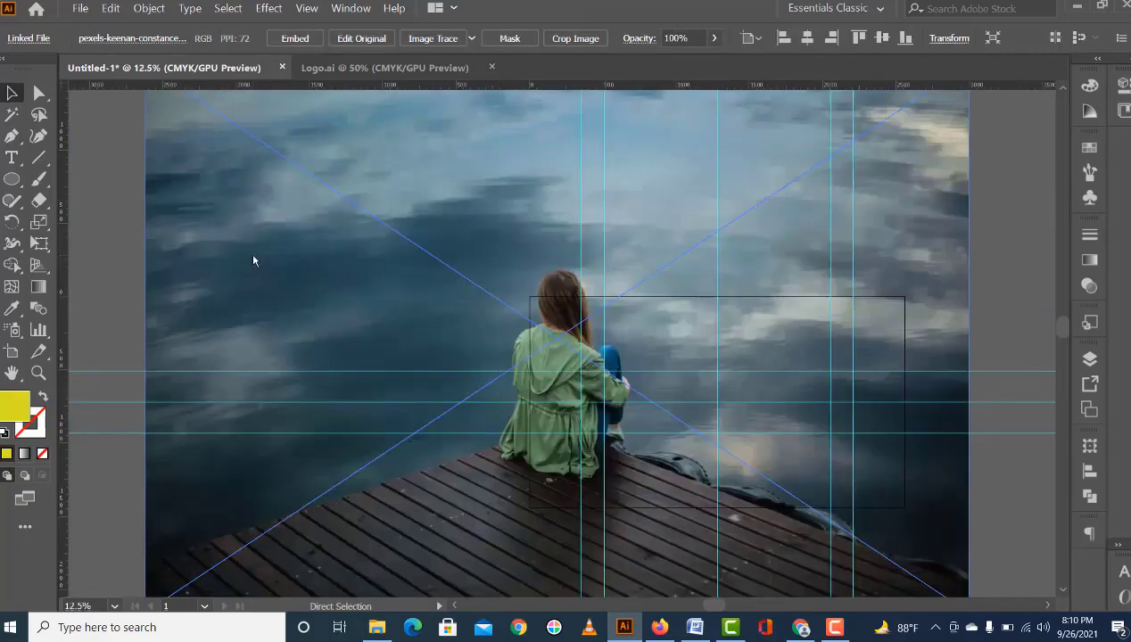
key("ctrl+minus")
key("ctrl+minus")
key("ctrl+minus")
key("ctrl+minus")
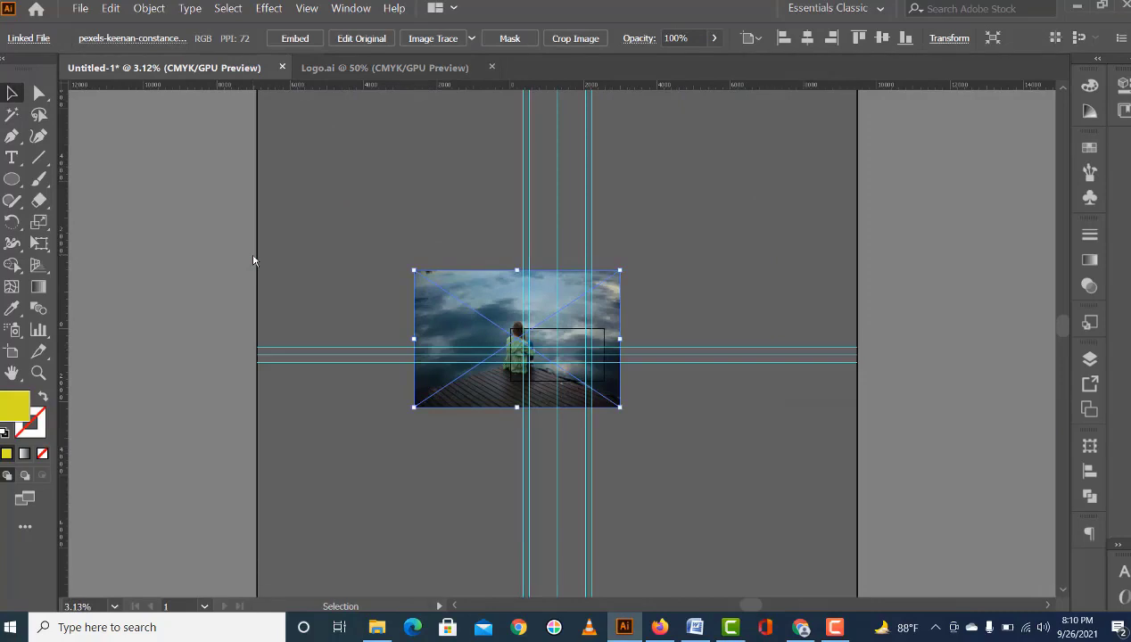
left_click(1088, 451)
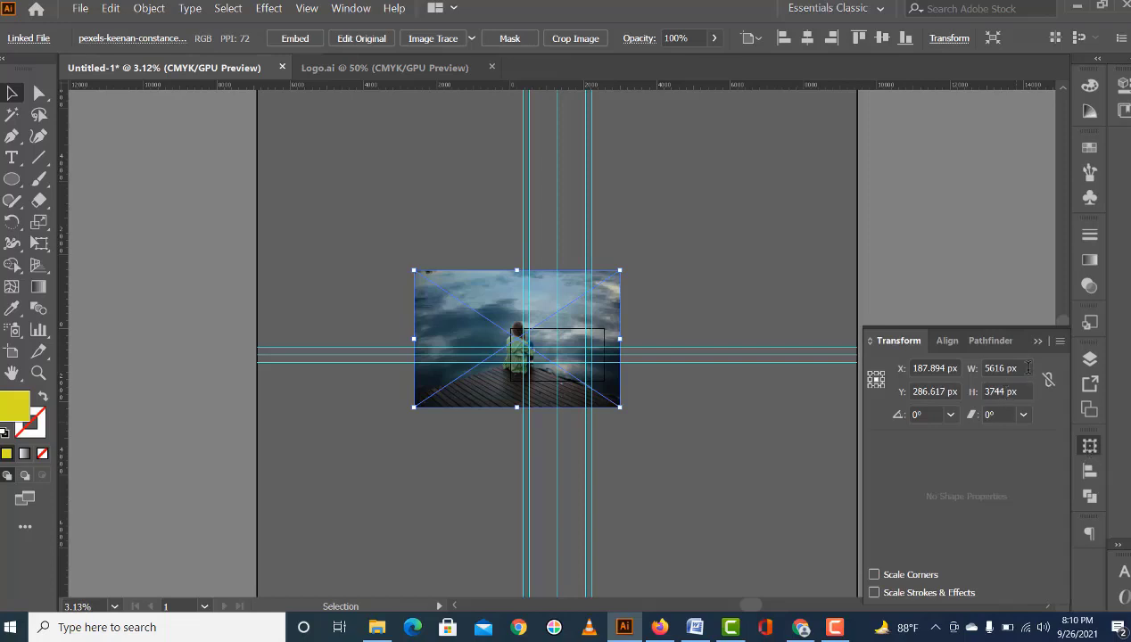
double_click(1028, 367)
type("2560")
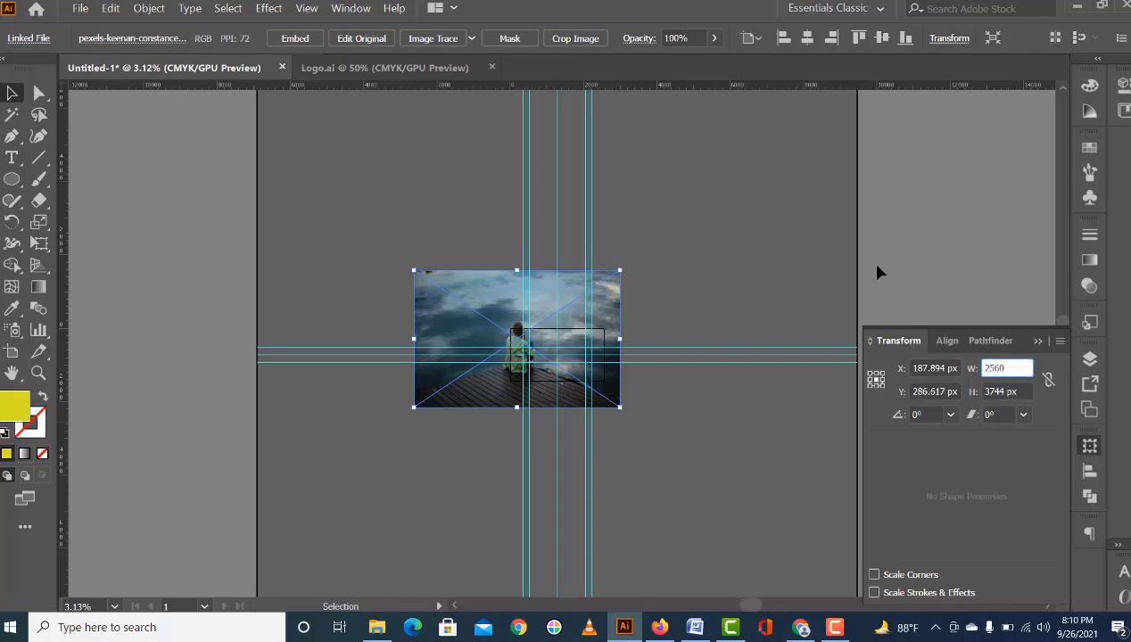
key("Tab")
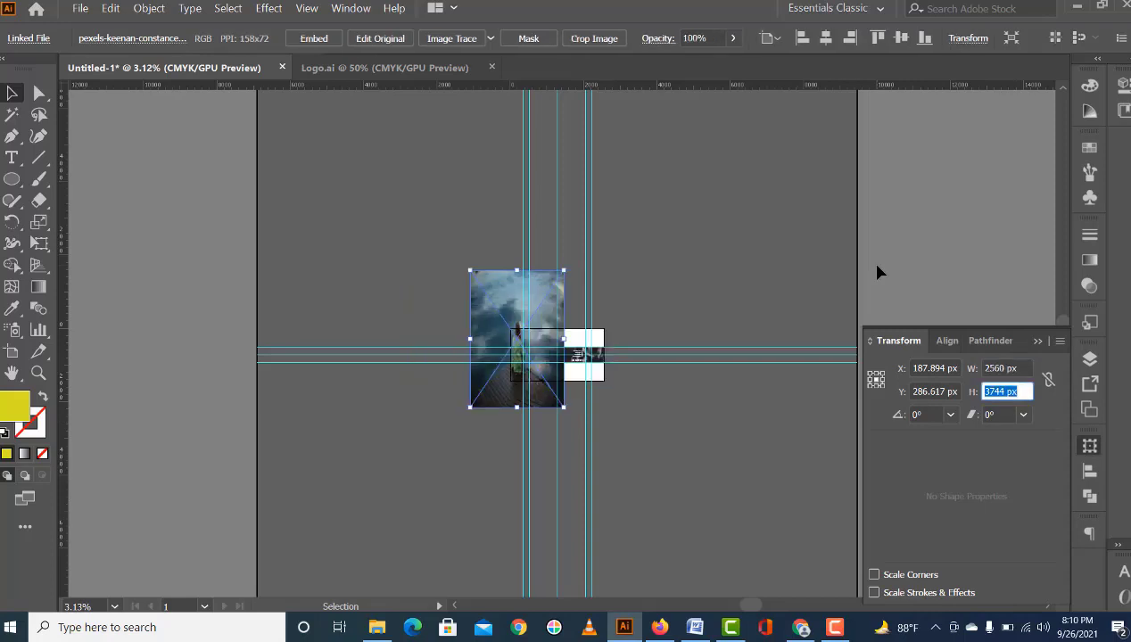
type("1440")
key("Return")
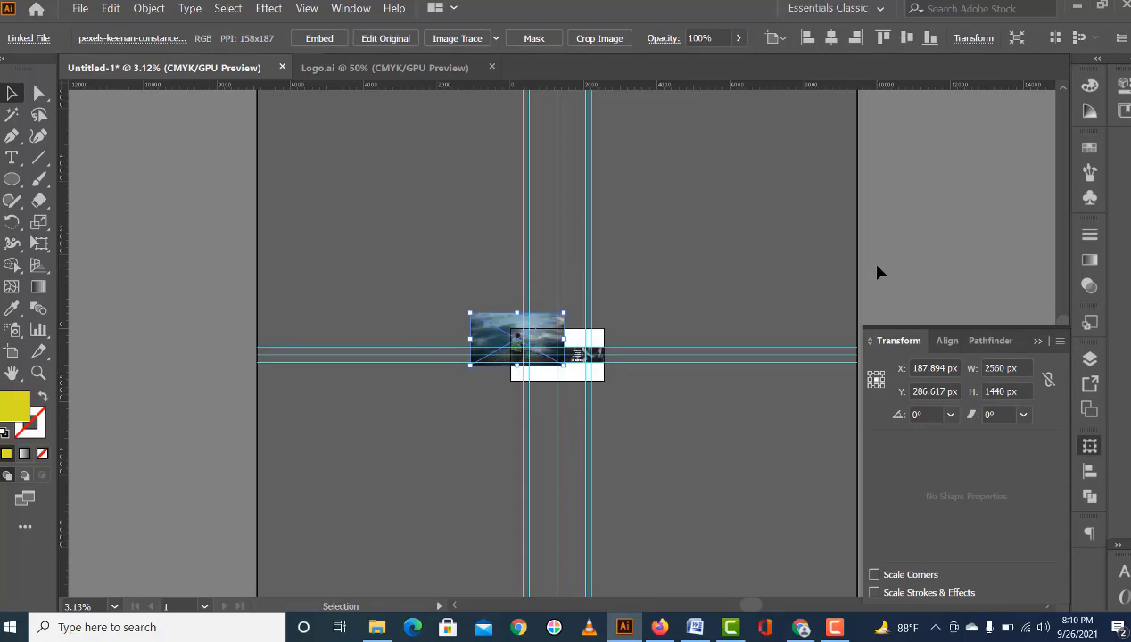
Step: Send the lake photo to the back as the banner background
key("ctrl+=")
key("ctrl+=")
key("ctrl+=")
right_click(580, 263)
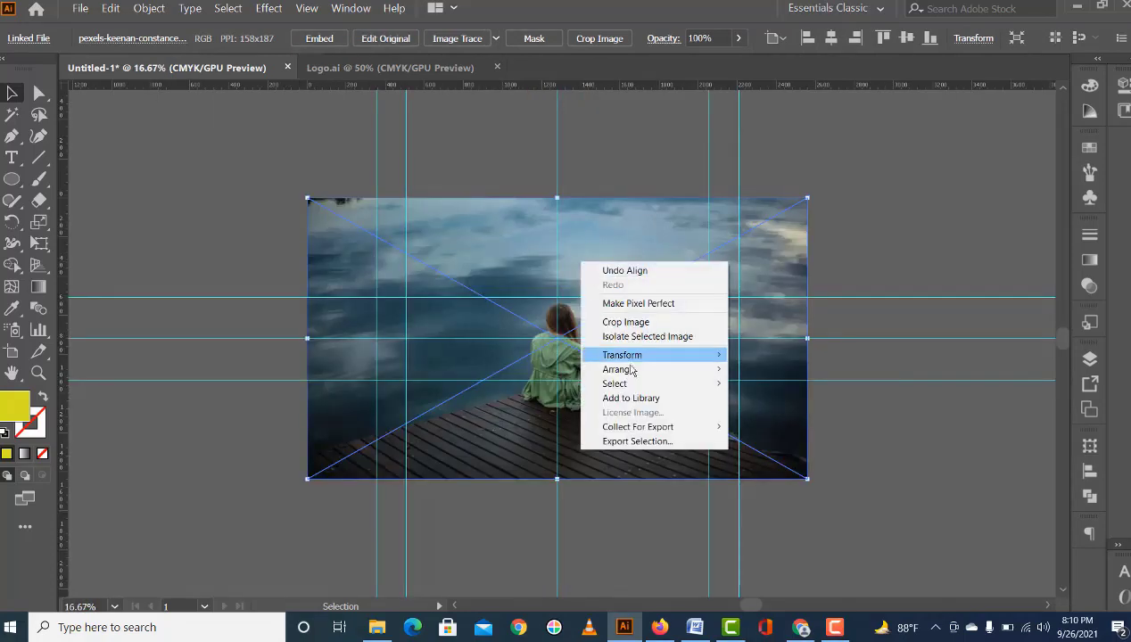
mouse_move(617, 370)
left_click(816, 413)
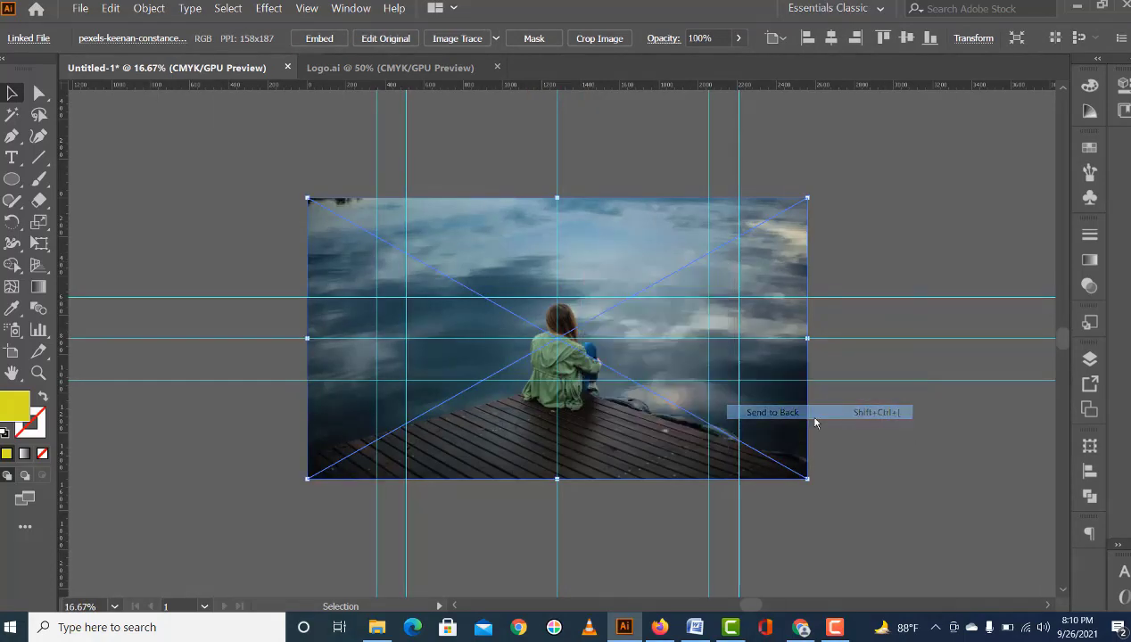
left_click(915, 438)
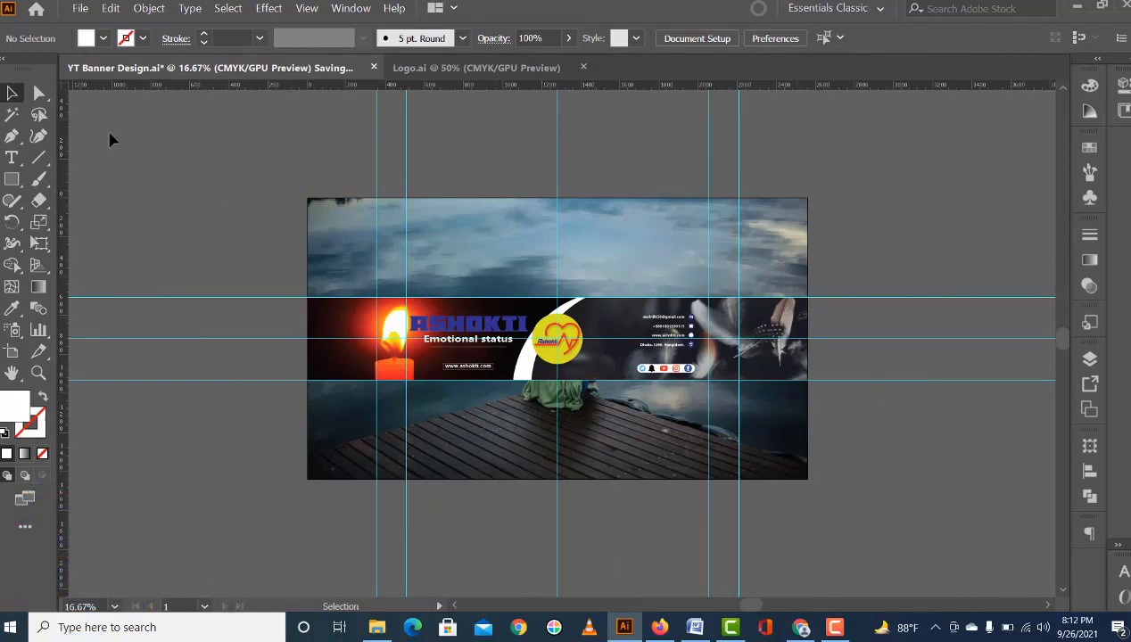
Step: Open Save for Web (Legacy) to preview the banner as a 2560 × 1440 JPEG
left_click(86, 10)
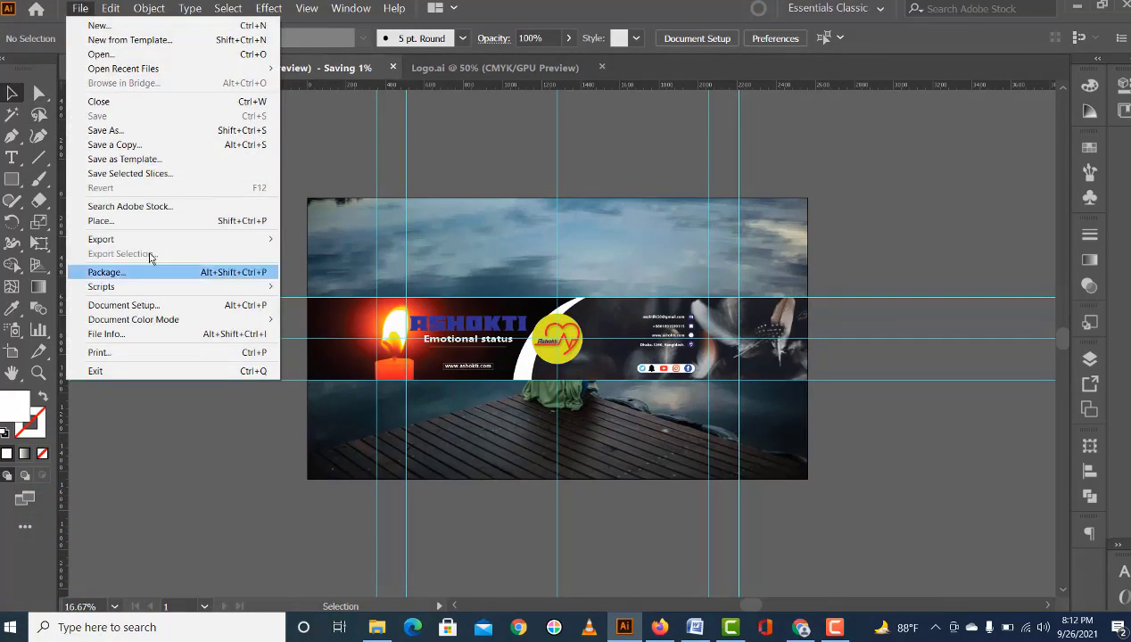
mouse_move(101, 239)
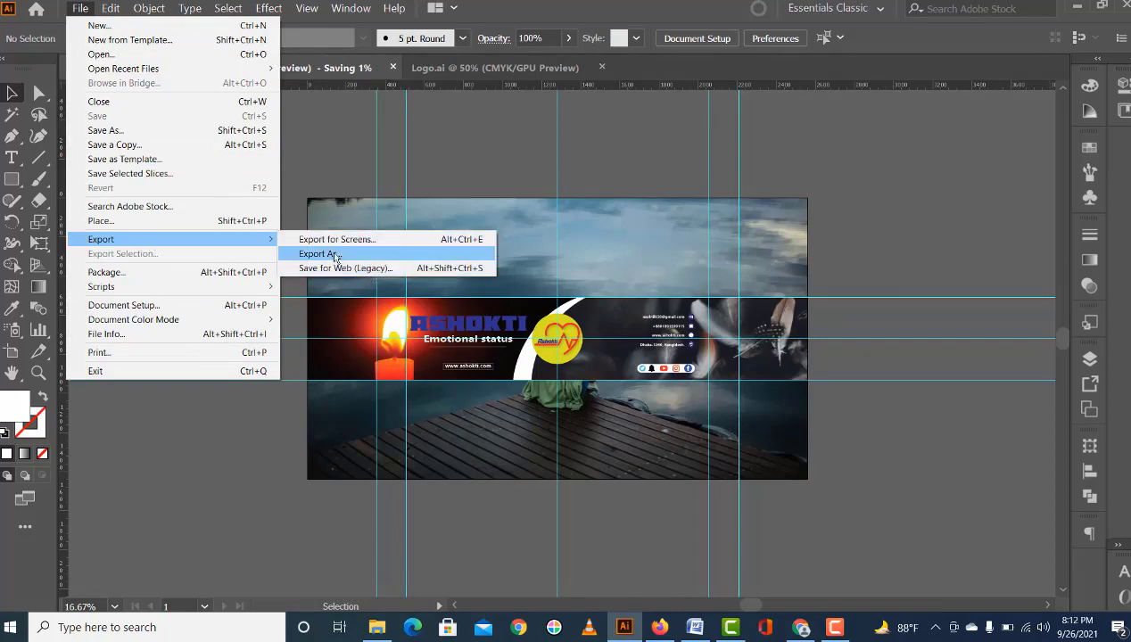
left_click(349, 270)
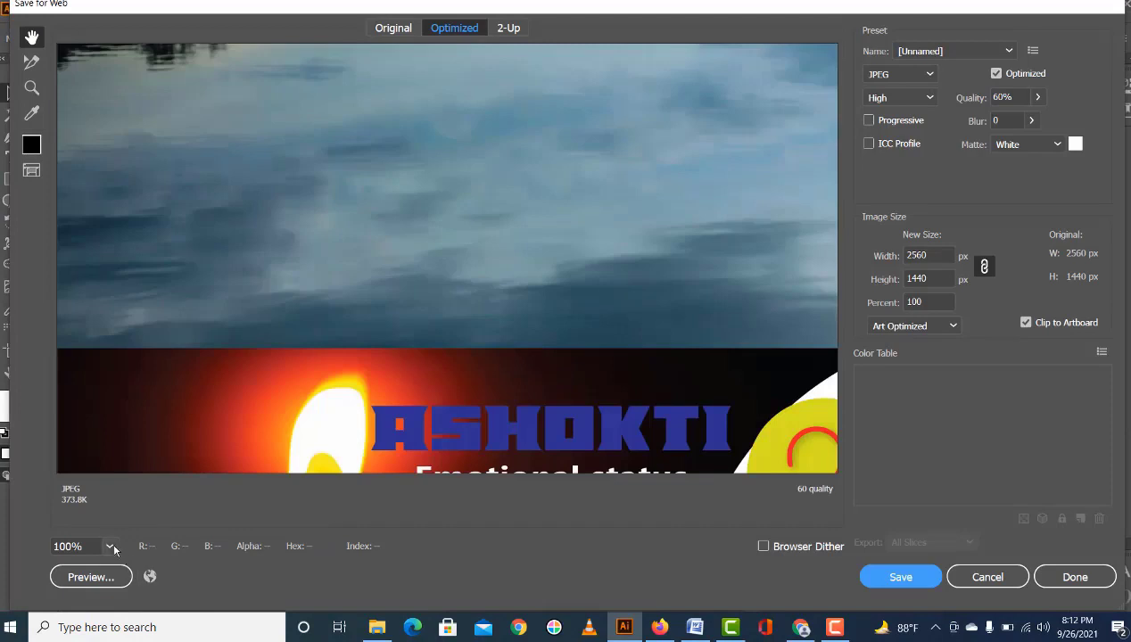
Step: Fit the banner in the preview and start saving the optimized JPEG
left_click(108, 548)
left_click(139, 524)
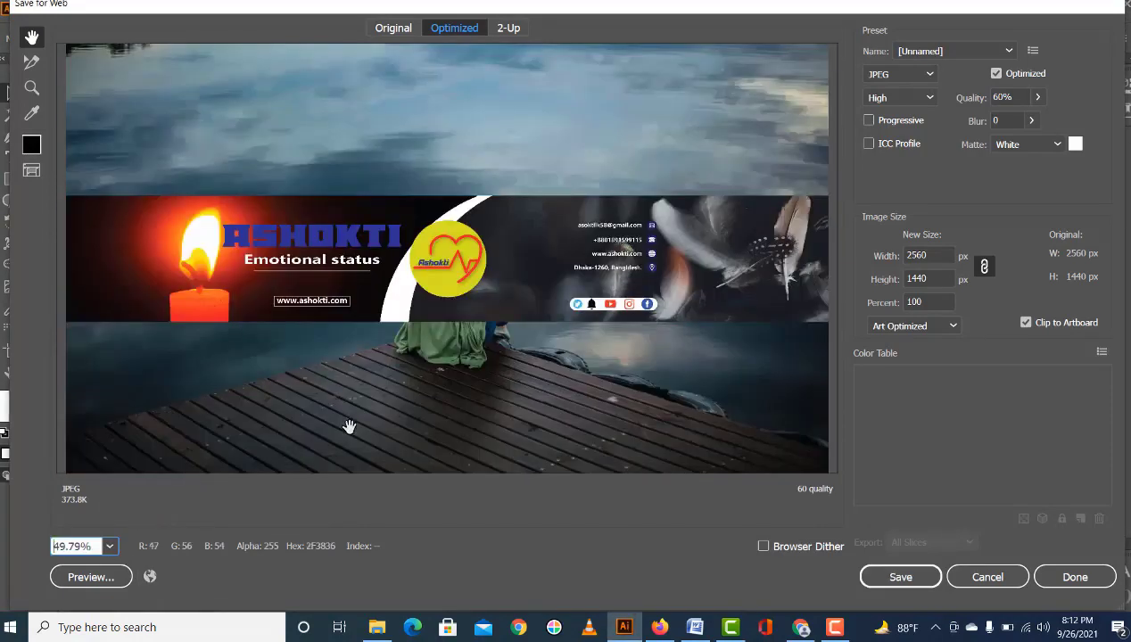
left_click(900, 577)
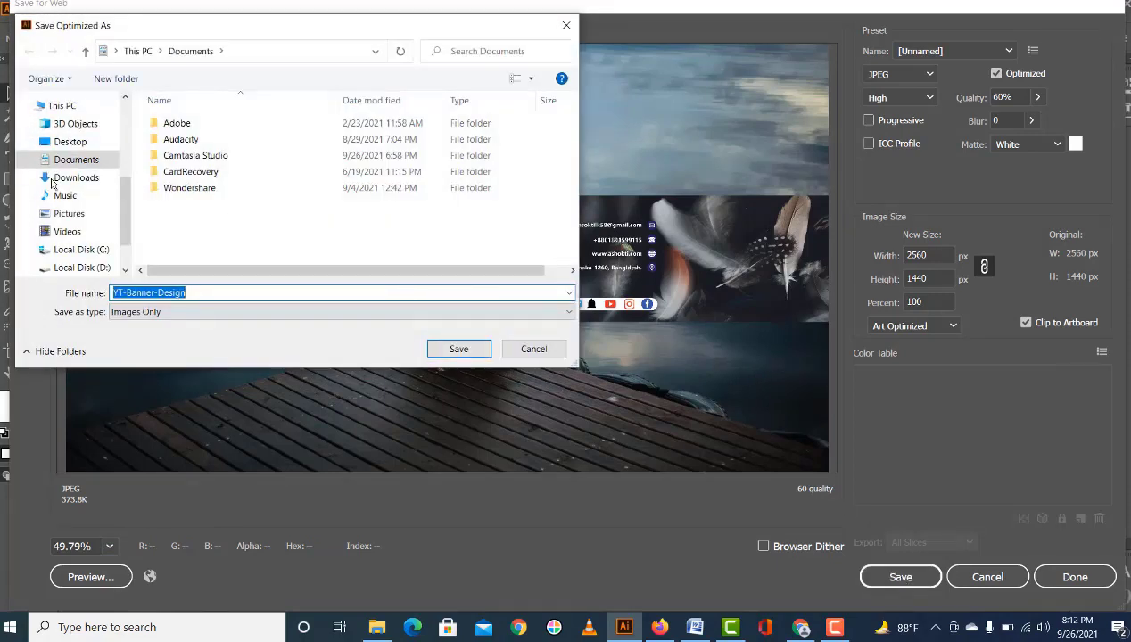
Step: Save YT-Banner-Design into D:\ALL YOUTUBE VIDEO\Ashokti
left_click(82, 267)
left_click(191, 143)
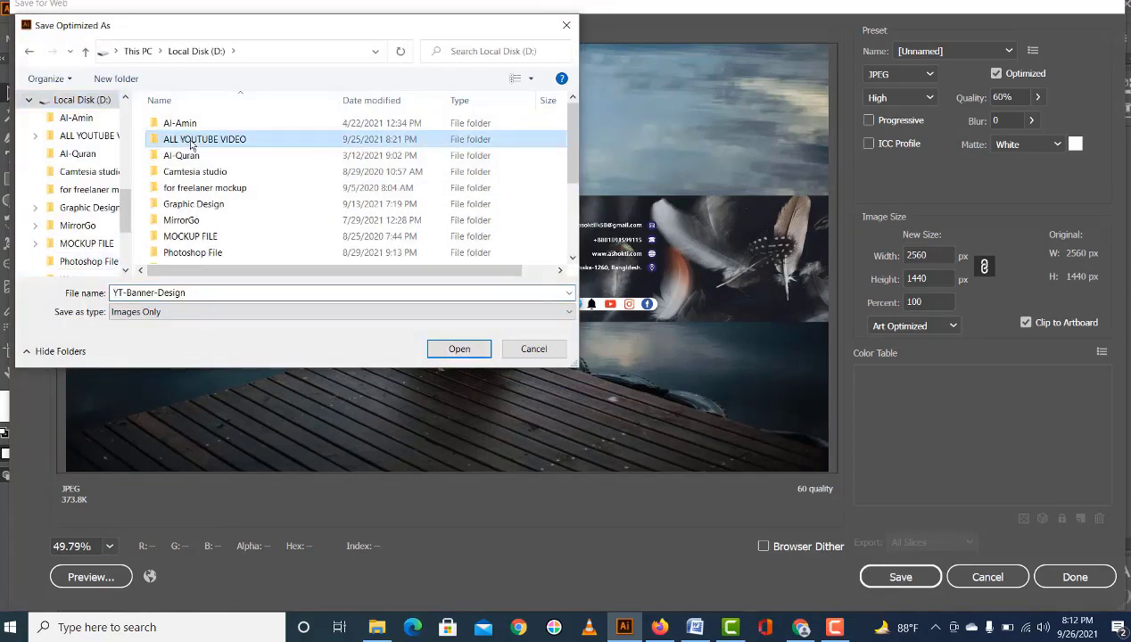
double_click(191, 142)
double_click(363, 163)
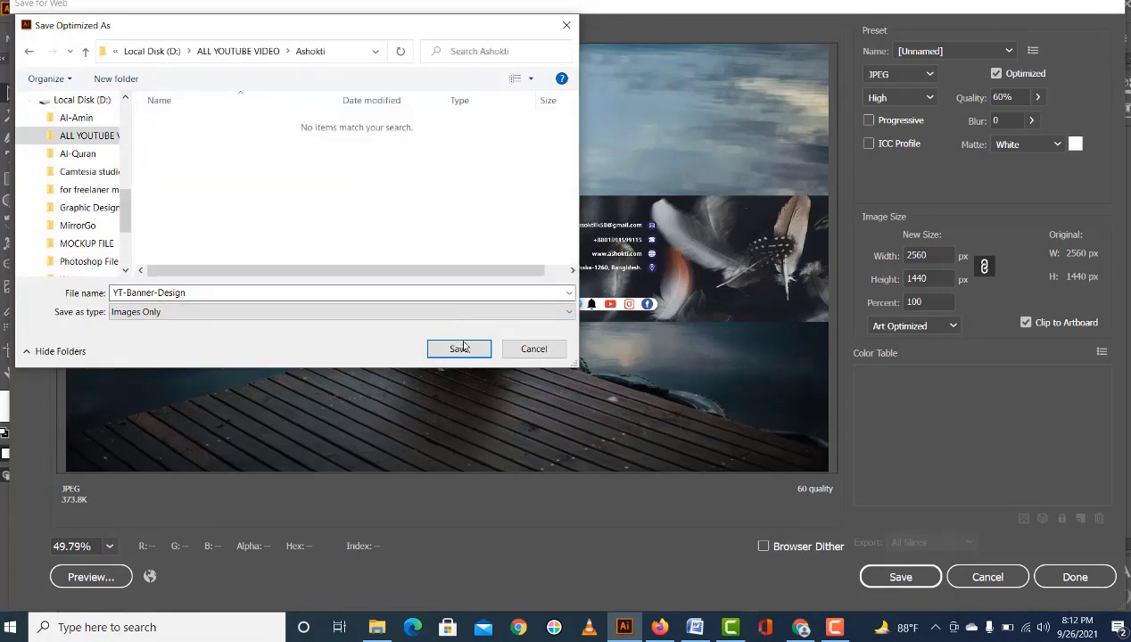
left_click(463, 350)
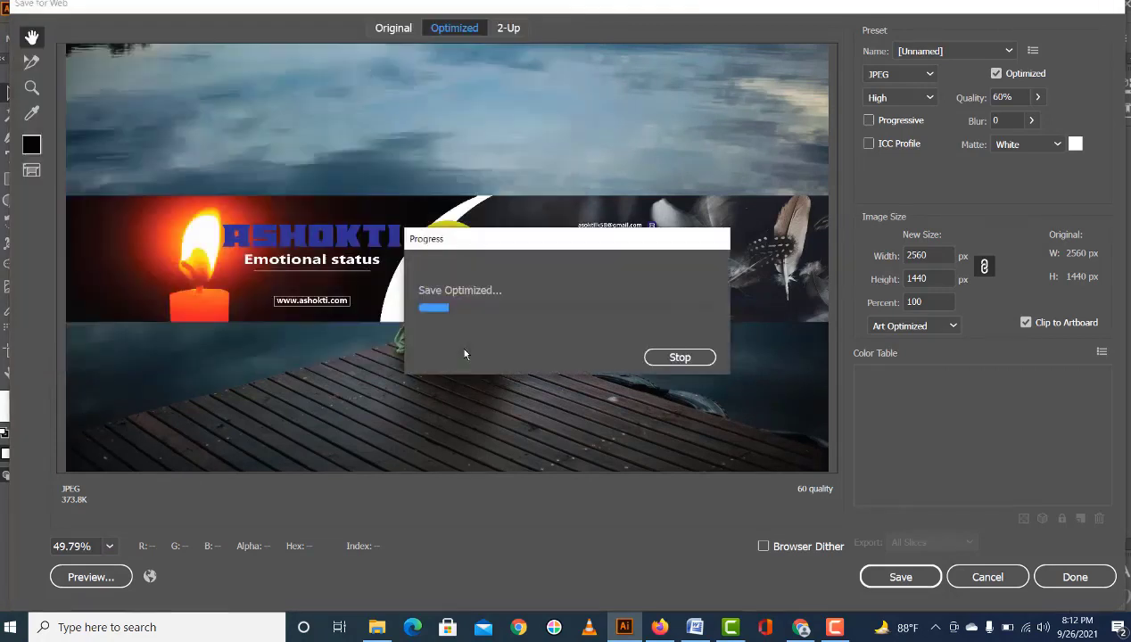